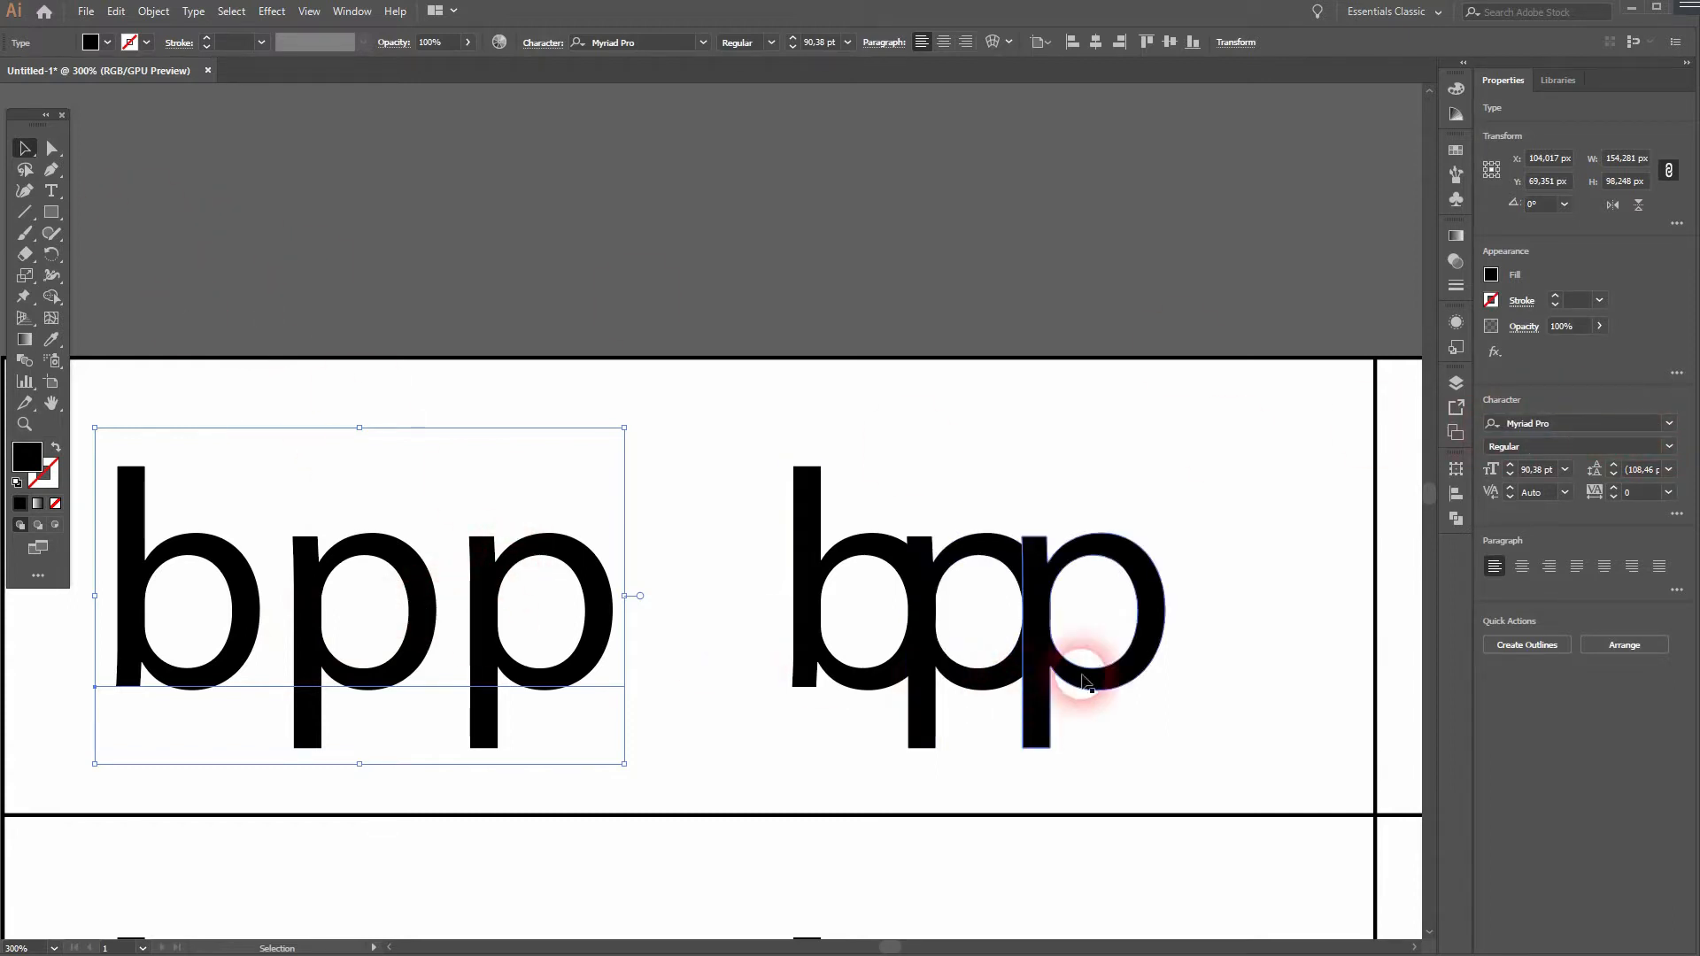
- Convert the spaced "bpp" text in the first row of the second column to outlines
{"action": "key", "text": "space"}
{"action": "left_click_drag", "start_coordinate": [1276, 646], "coordinate": [789, 645]}
{"action": "left_click_drag", "start_coordinate": [1337, 704], "coordinate": [742, 689]}
{"action": "left_click", "coordinate": [703, 635]}
{"action": "right_click", "coordinate": [663, 588]}
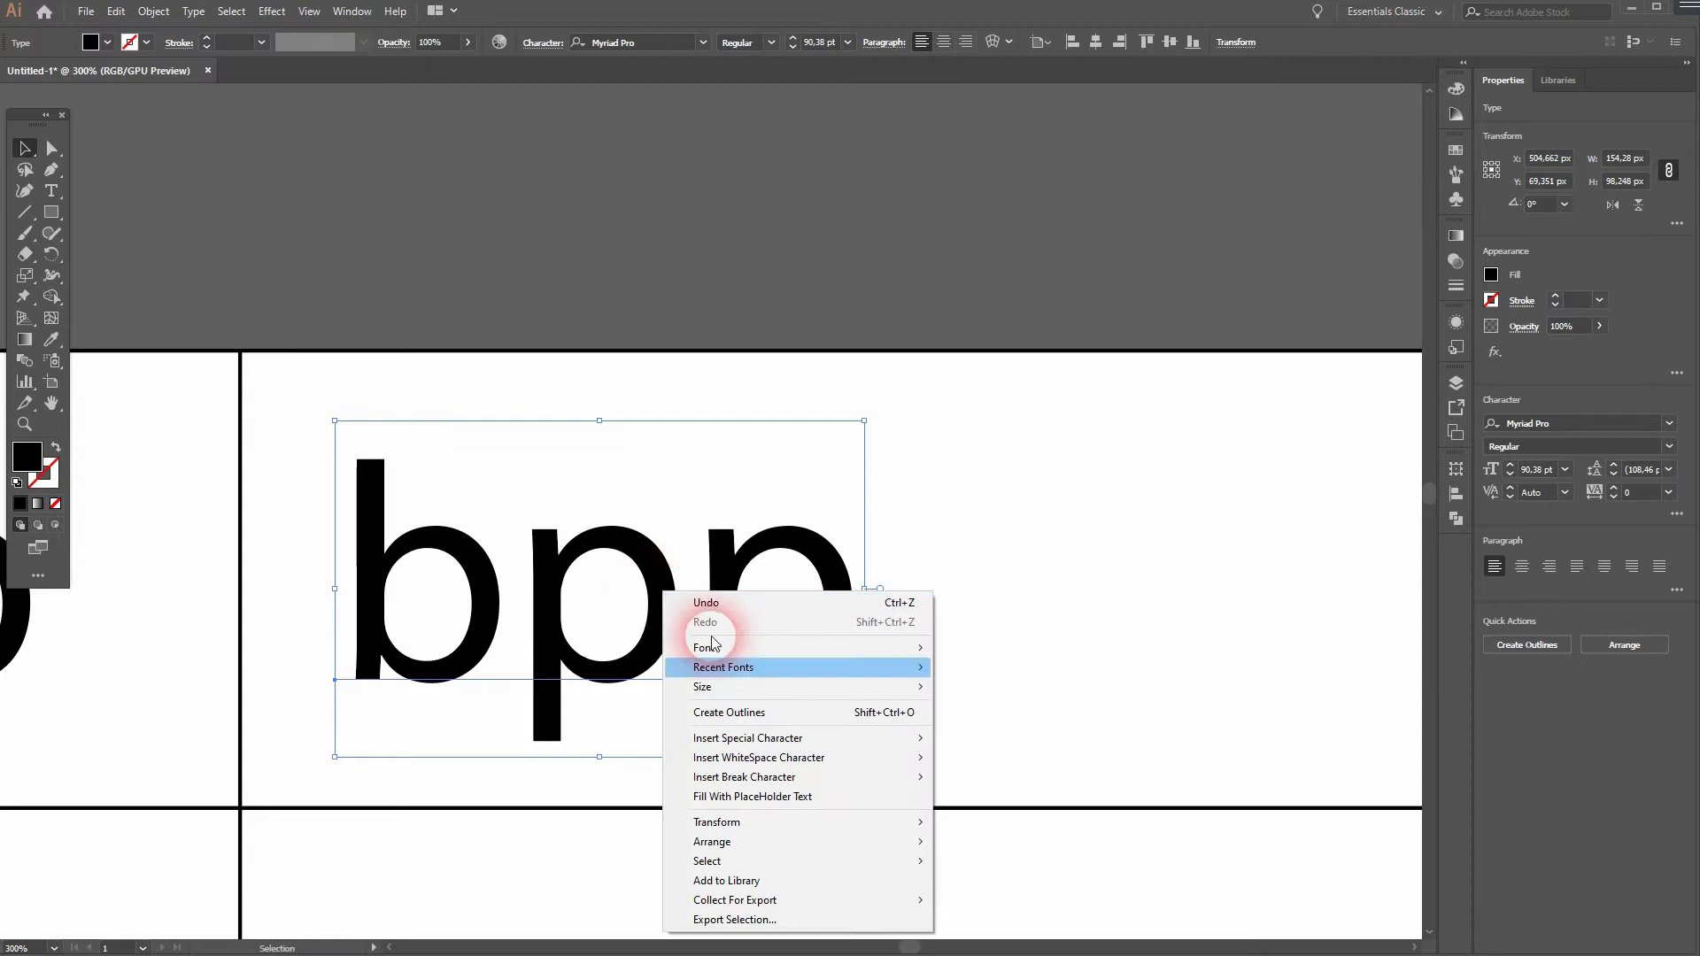
{"action": "left_click", "coordinate": [790, 714]}
- Ungroup the outlined "bpp" into separate letters and clear the selection
{"action": "right_click", "coordinate": [729, 635]}
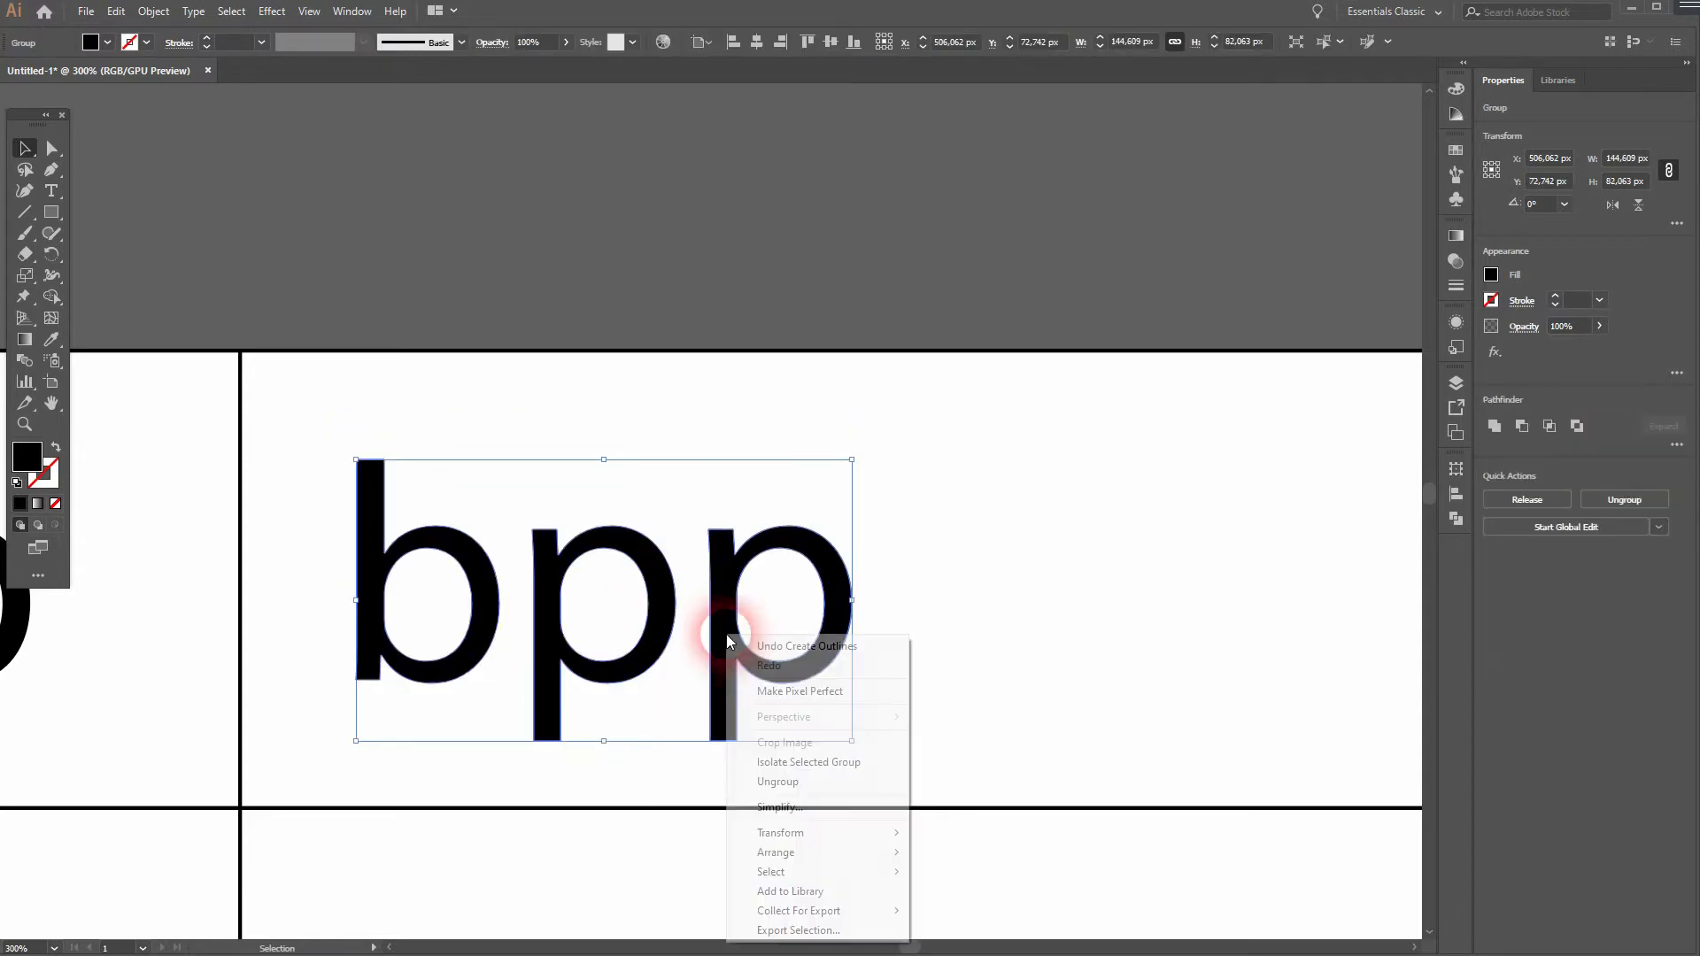
{"action": "left_click", "coordinate": [833, 787]}
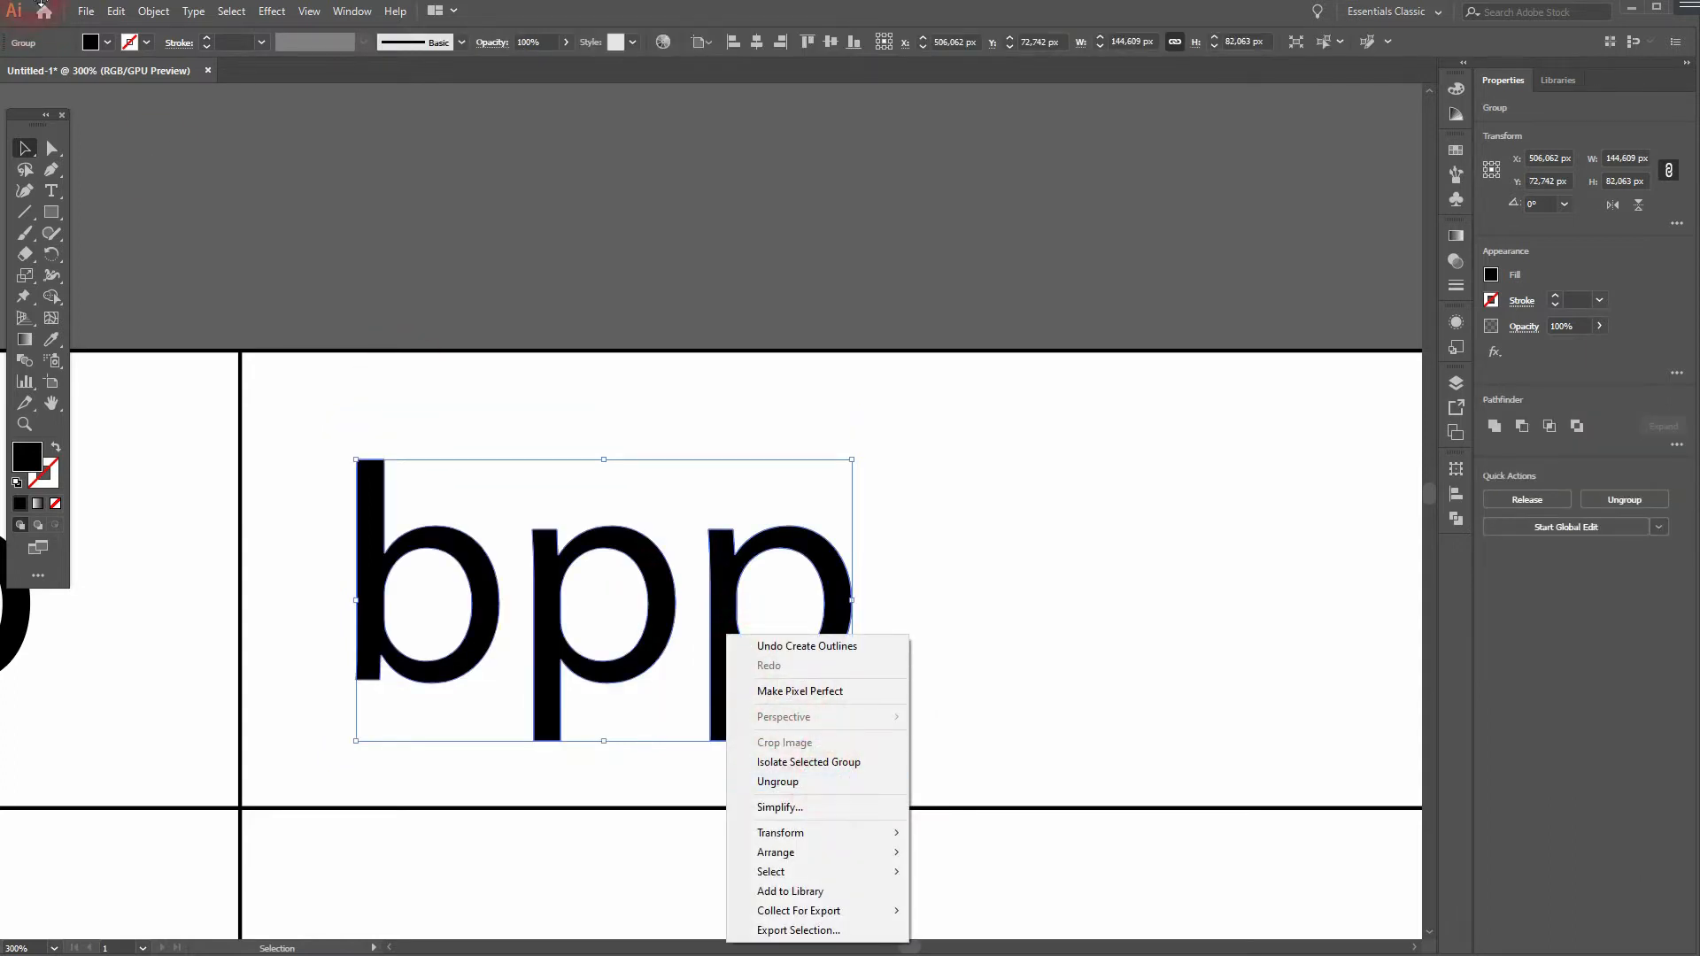
{"action": "left_click", "coordinate": [152, 20]}
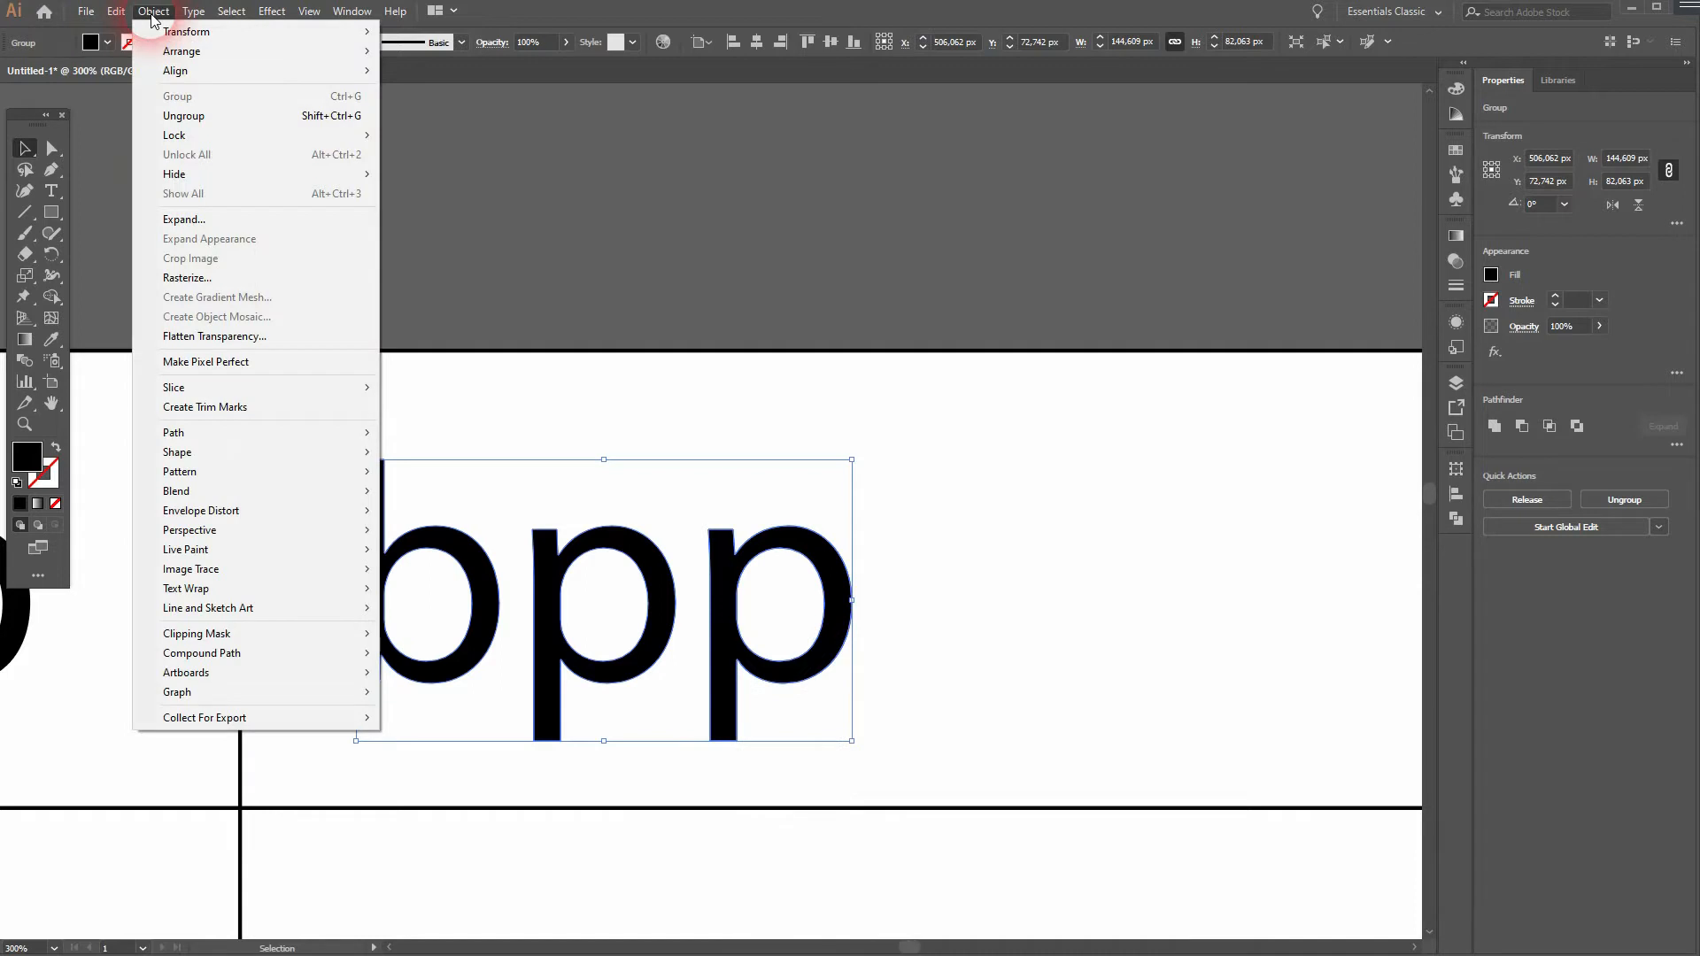
{"action": "left_click", "coordinate": [254, 119]}
{"action": "left_click", "coordinate": [153, 11]}
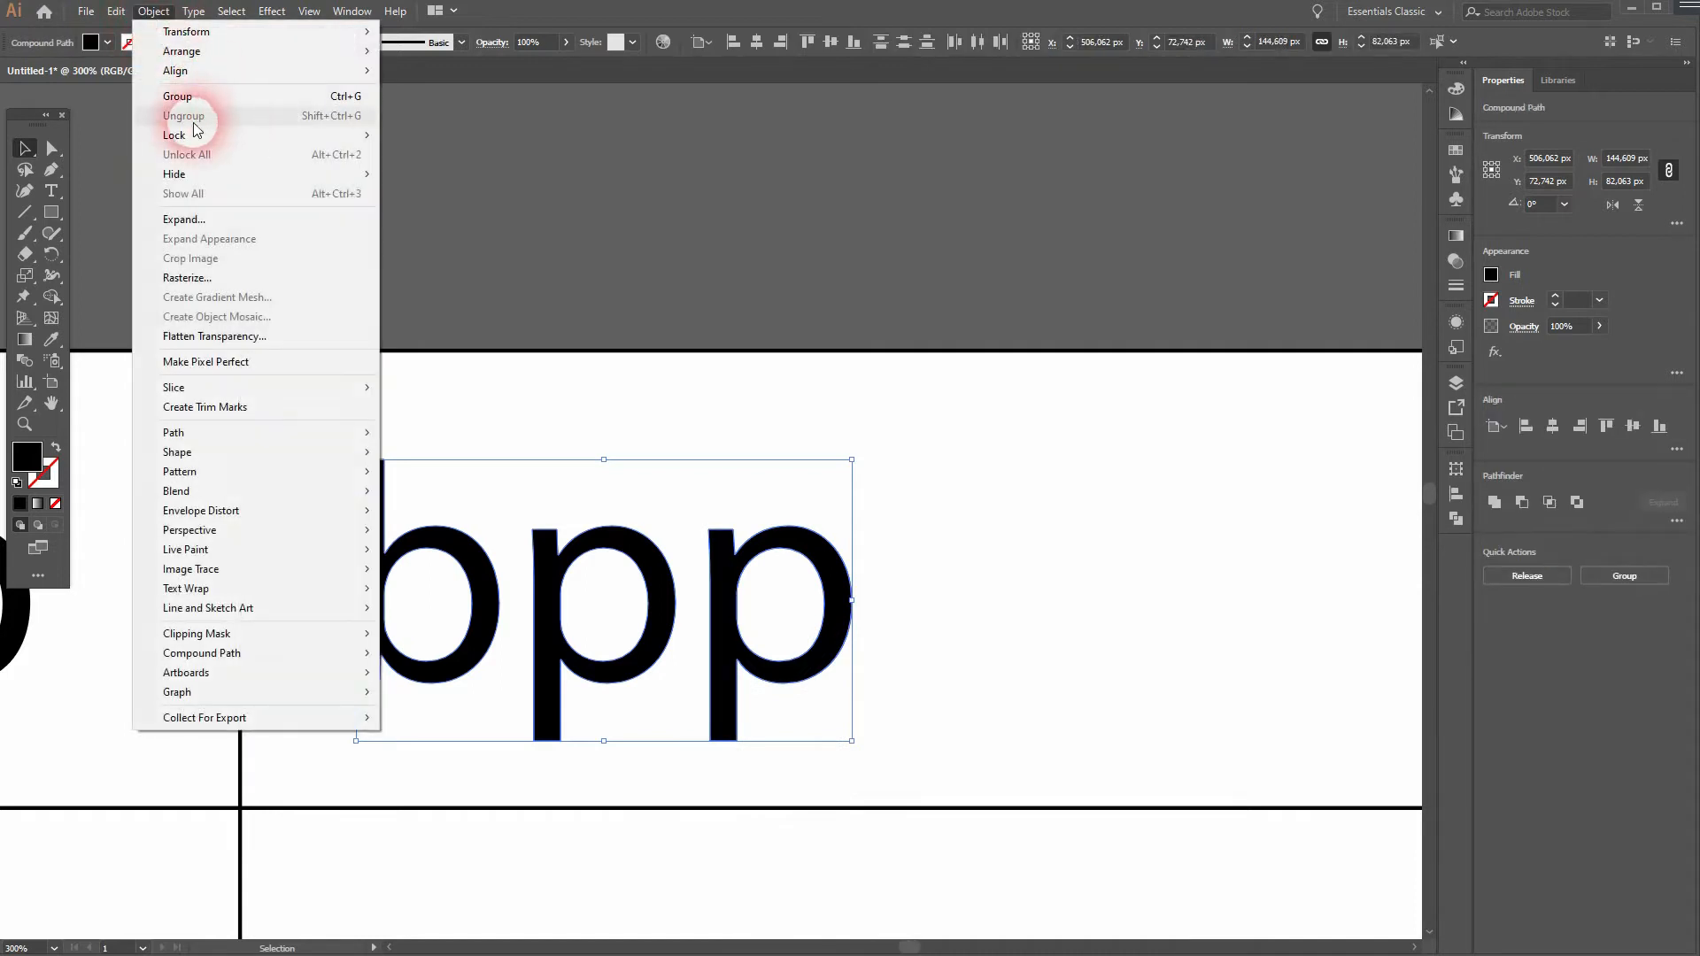
{"action": "left_click", "coordinate": [1090, 710]}
- Move the last p of the outlined "bpp" over the middle p so its stem aligns with the edge of the bowl
{"action": "left_click_drag", "start_coordinate": [738, 642], "coordinate": [919, 578]}
{"action": "key", "text": "ctrl+z"}
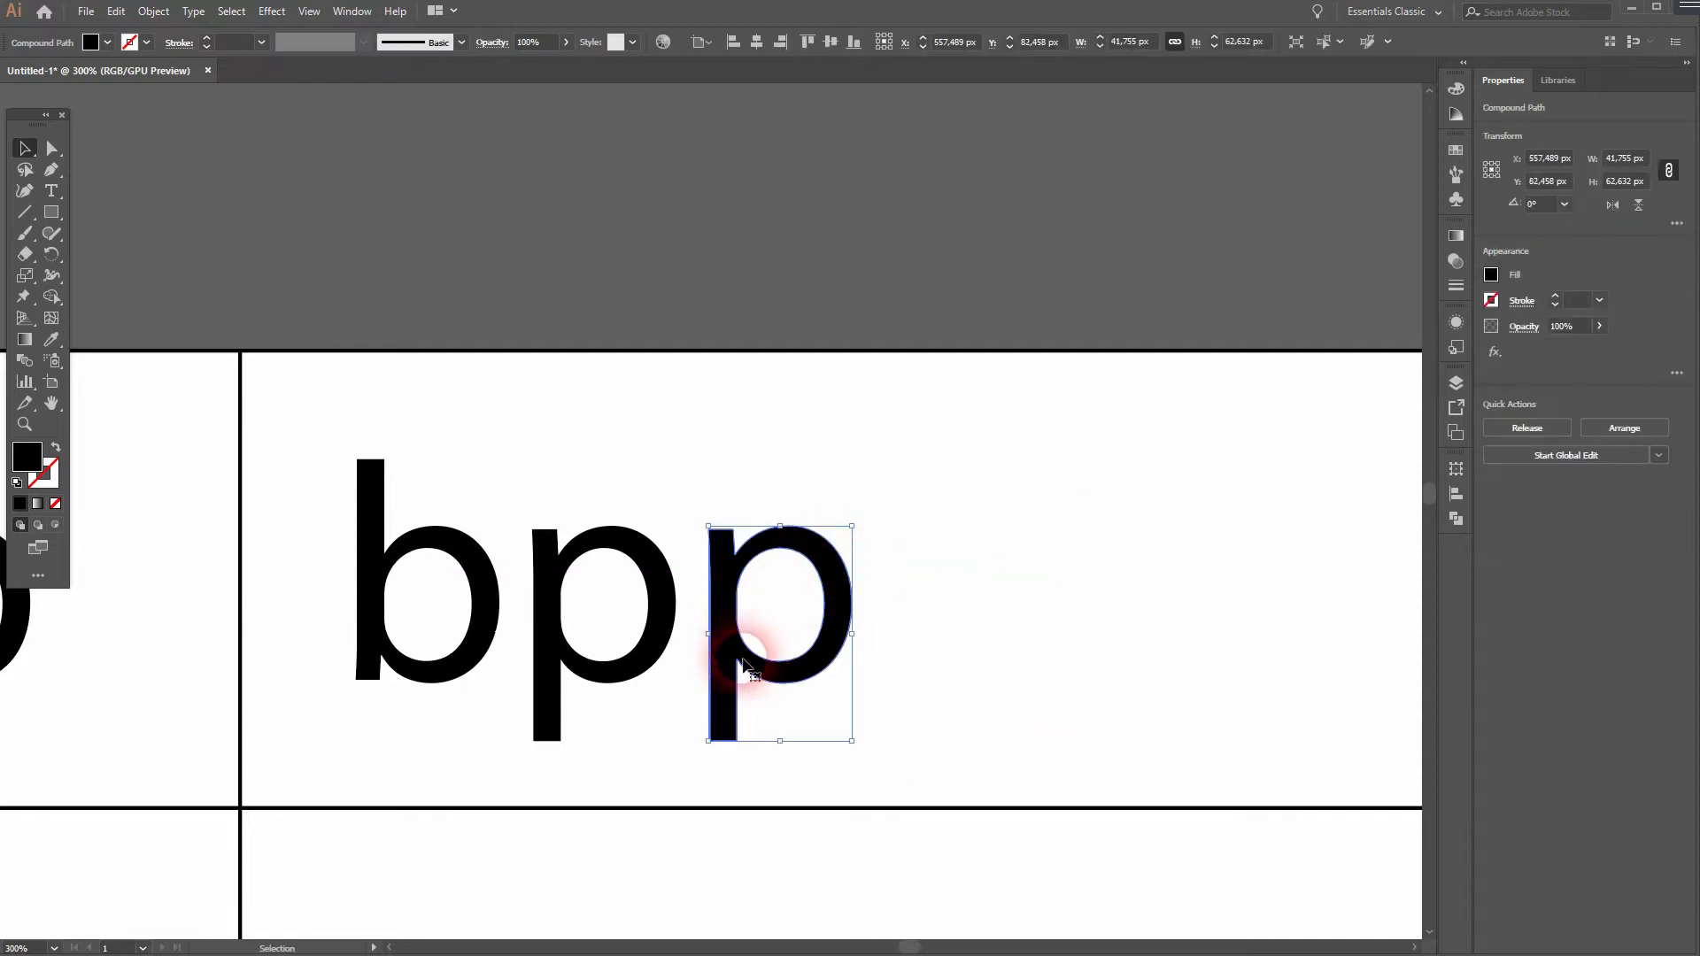
{"action": "scroll", "coordinate": [723, 670], "scroll_direction": "up", "scroll_amount": 2}
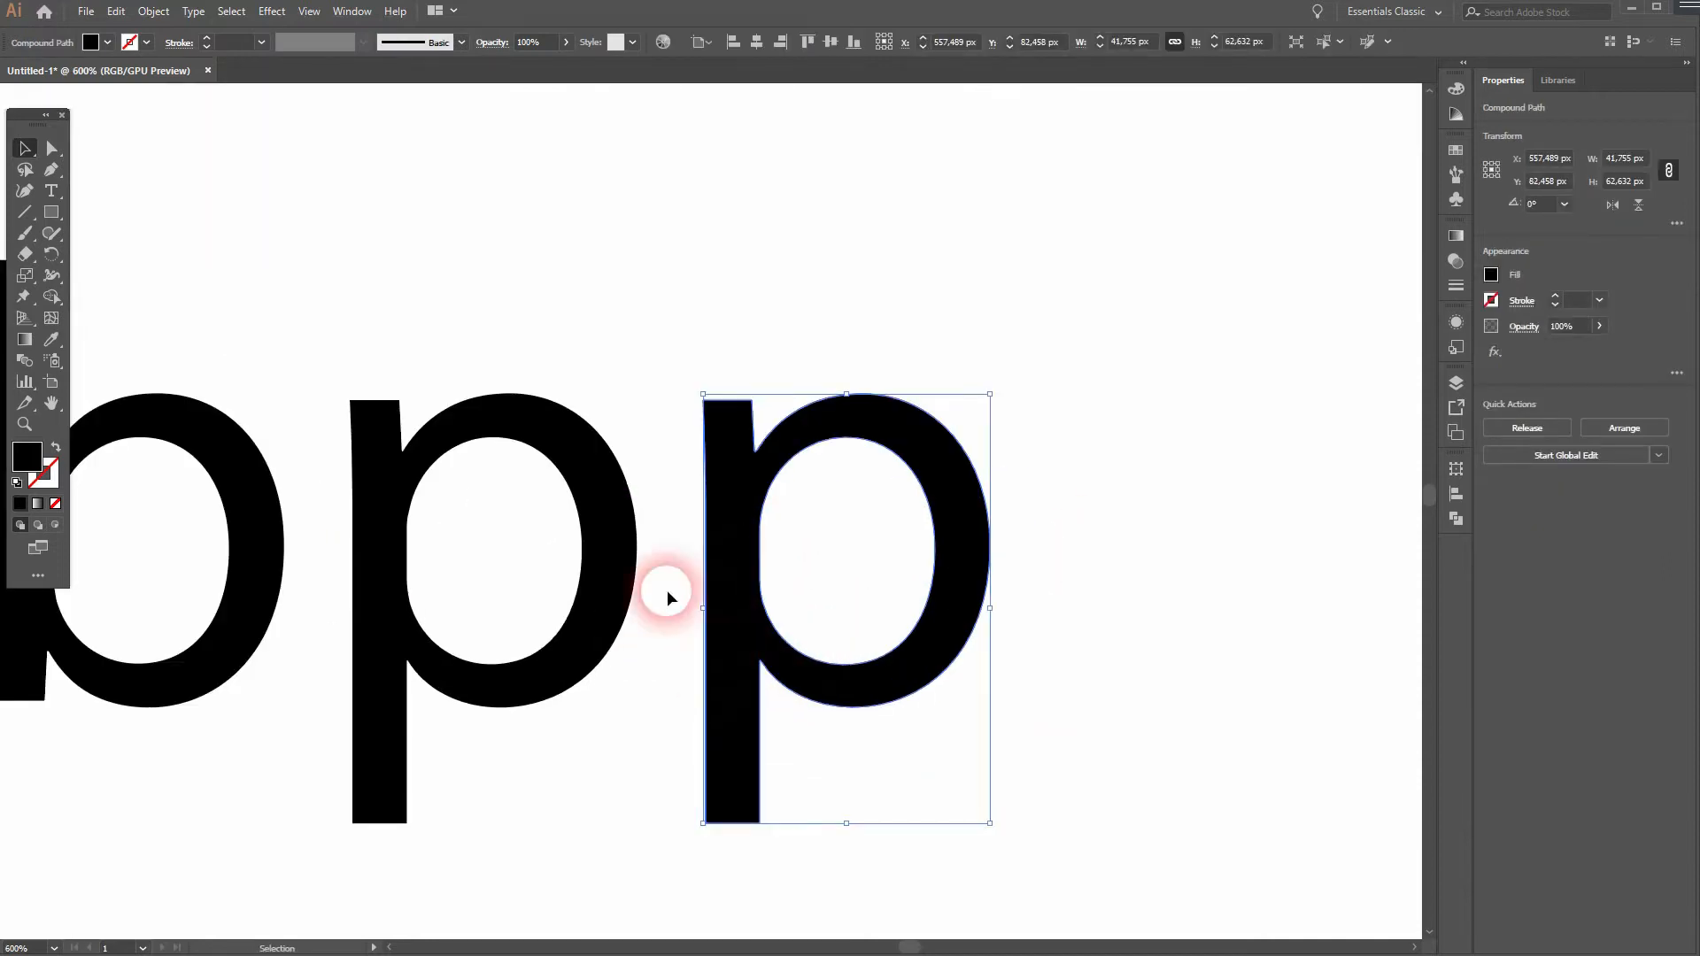
{"action": "left_click", "coordinate": [309, 11]}
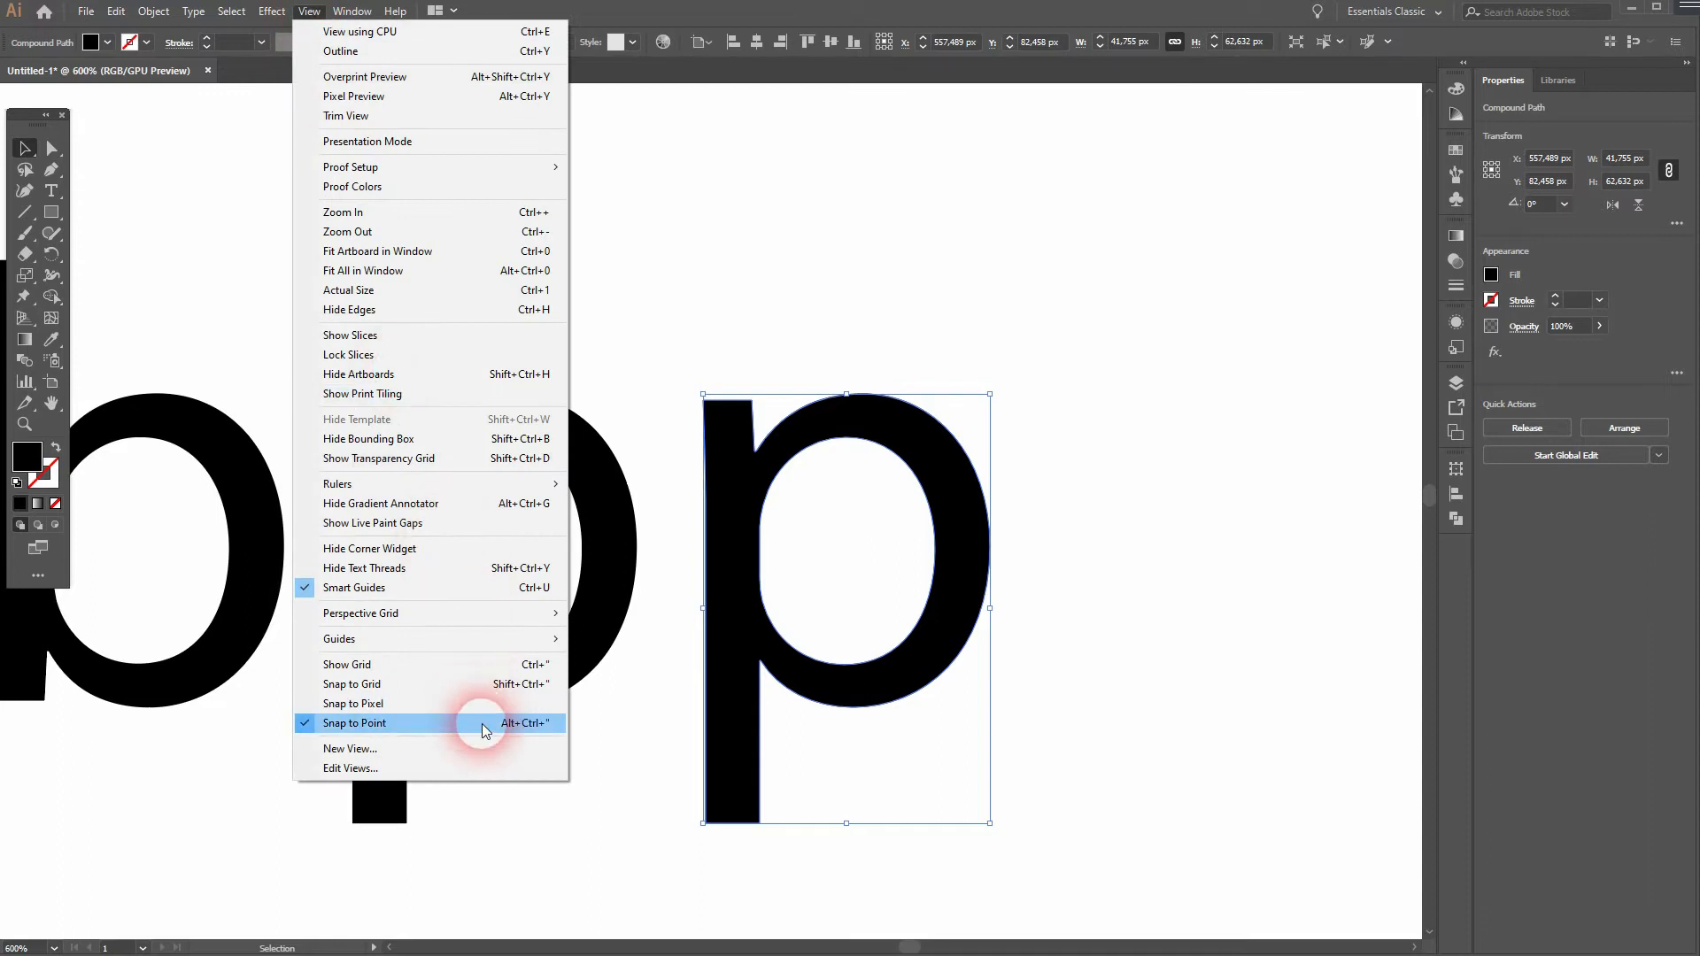
{"action": "left_click", "coordinate": [1222, 670]}
{"action": "left_click", "coordinate": [721, 630]}
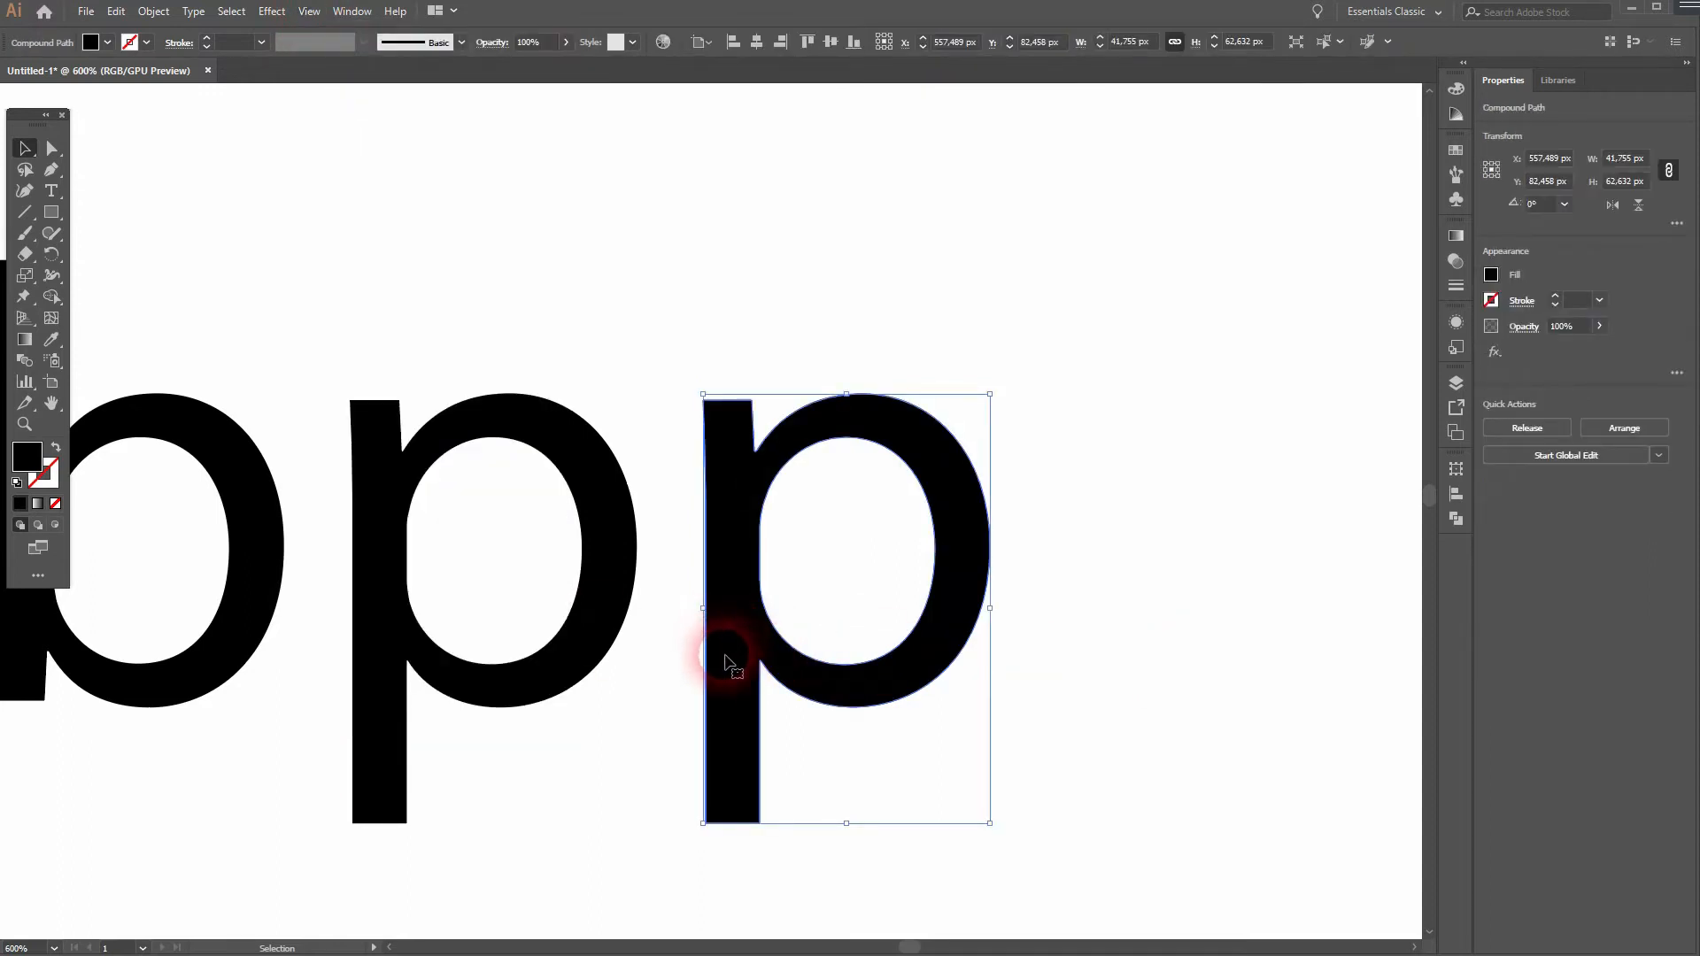
{"action": "left_click_drag", "start_coordinate": [711, 653], "coordinate": [590, 647]}
- Move both p letters together over the b so the middle p's stem overlaps the b's bowl, then deselect them
{"action": "left_click_drag", "start_coordinate": [369, 873], "coordinate": [728, 563]}
{"action": "key", "text": "a"}
{"action": "left_click", "coordinate": [356, 655]}
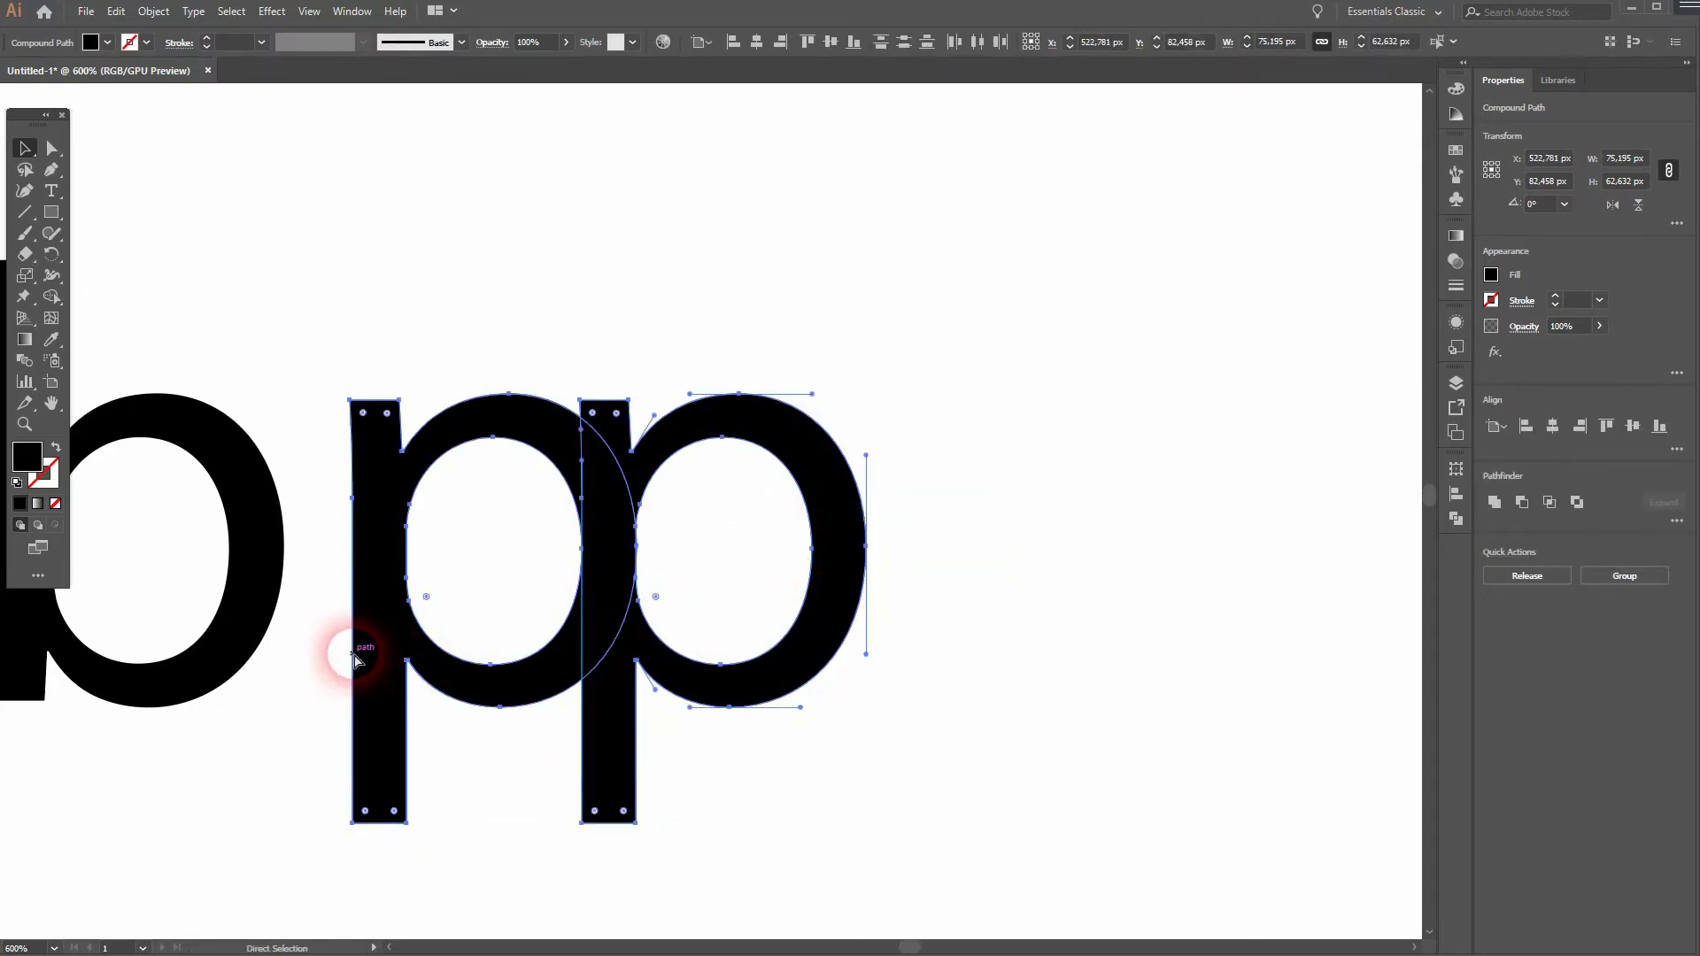
{"action": "left_click_drag", "start_coordinate": [354, 657], "coordinate": [235, 660]}
{"action": "left_click", "coordinate": [980, 736]}
- Compare the overlapped "bpp" with the first-column sample, and examine the shaded sample in the second row
{"action": "key", "text": "space"}
{"action": "left_click_drag", "start_coordinate": [833, 699], "coordinate": [1256, 629]}
{"action": "left_click_drag", "start_coordinate": [356, 647], "coordinate": [948, 680]}
{"action": "scroll", "coordinate": [836, 632], "scroll_direction": "down", "scroll_amount": 1}
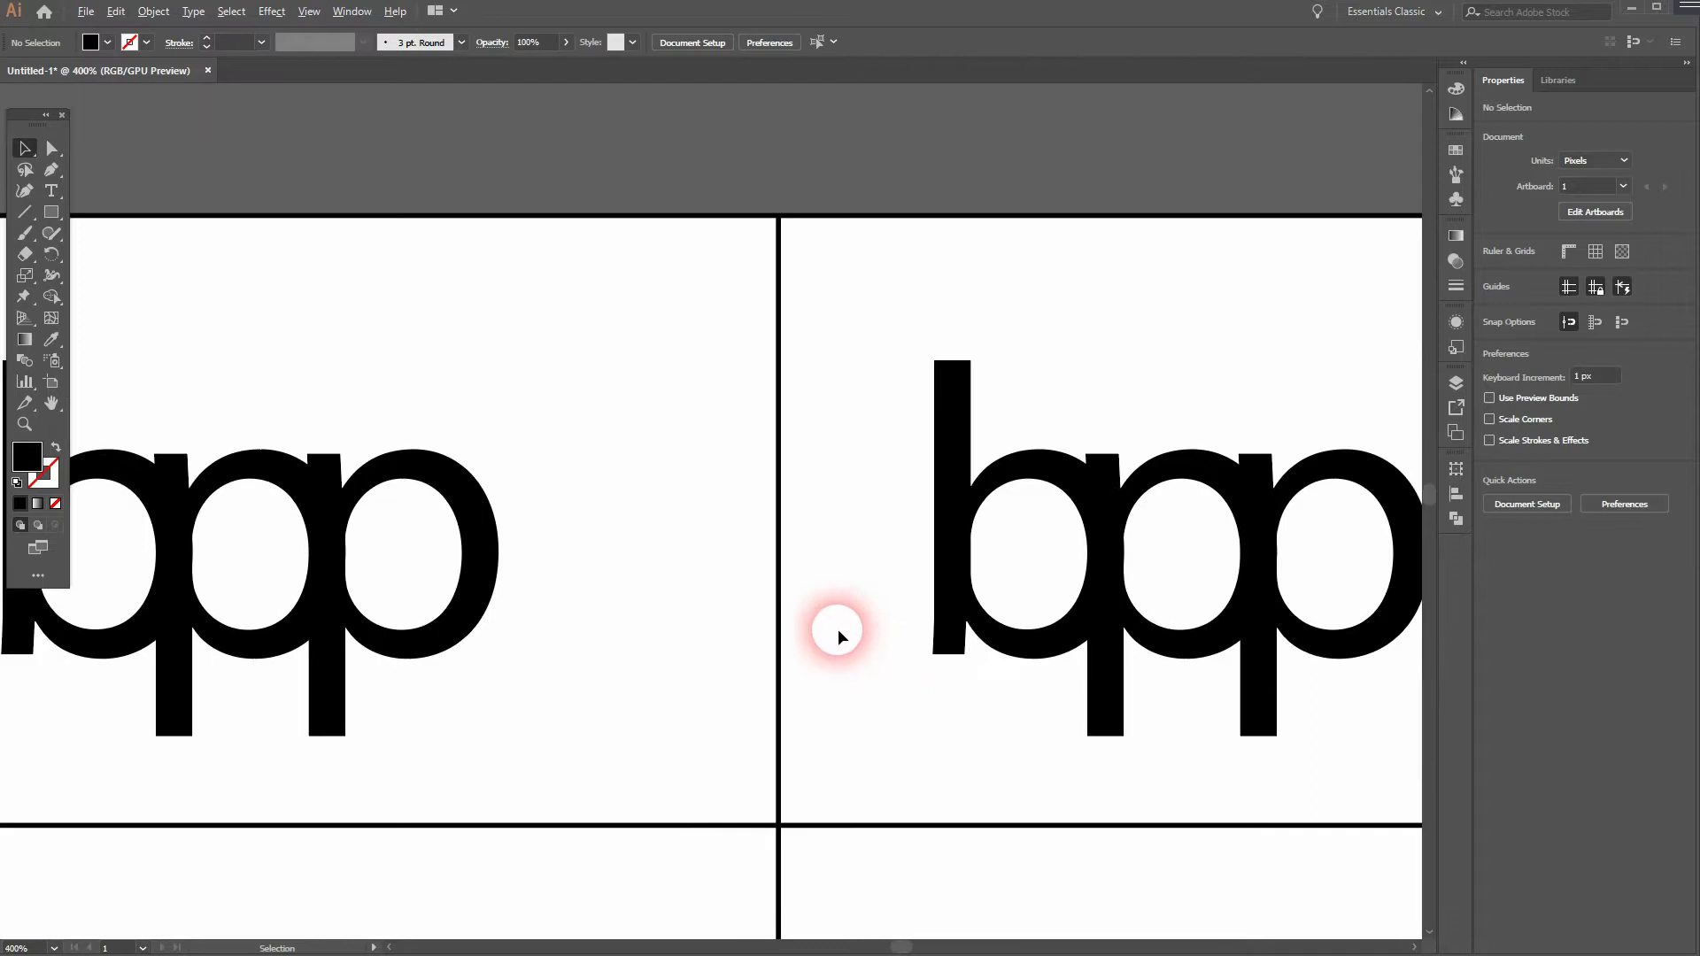
{"action": "scroll", "coordinate": [850, 650], "scroll_direction": "down", "scroll_amount": 1}
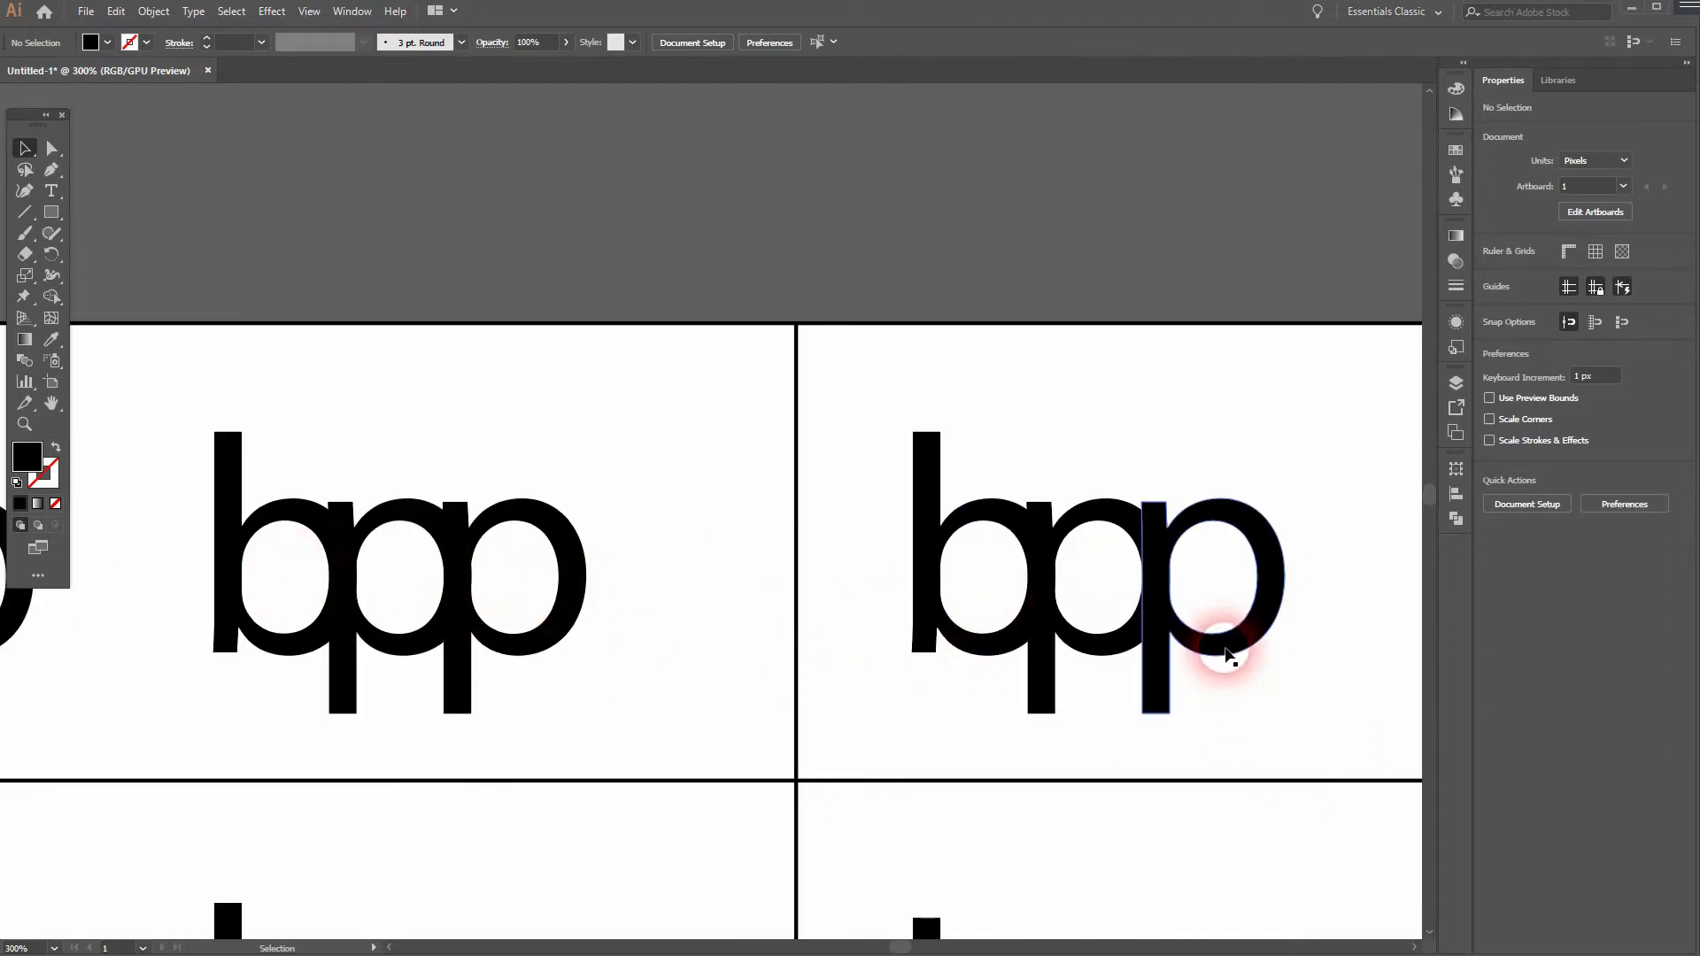
{"action": "left_click_drag", "start_coordinate": [274, 749], "coordinate": [909, 322]}
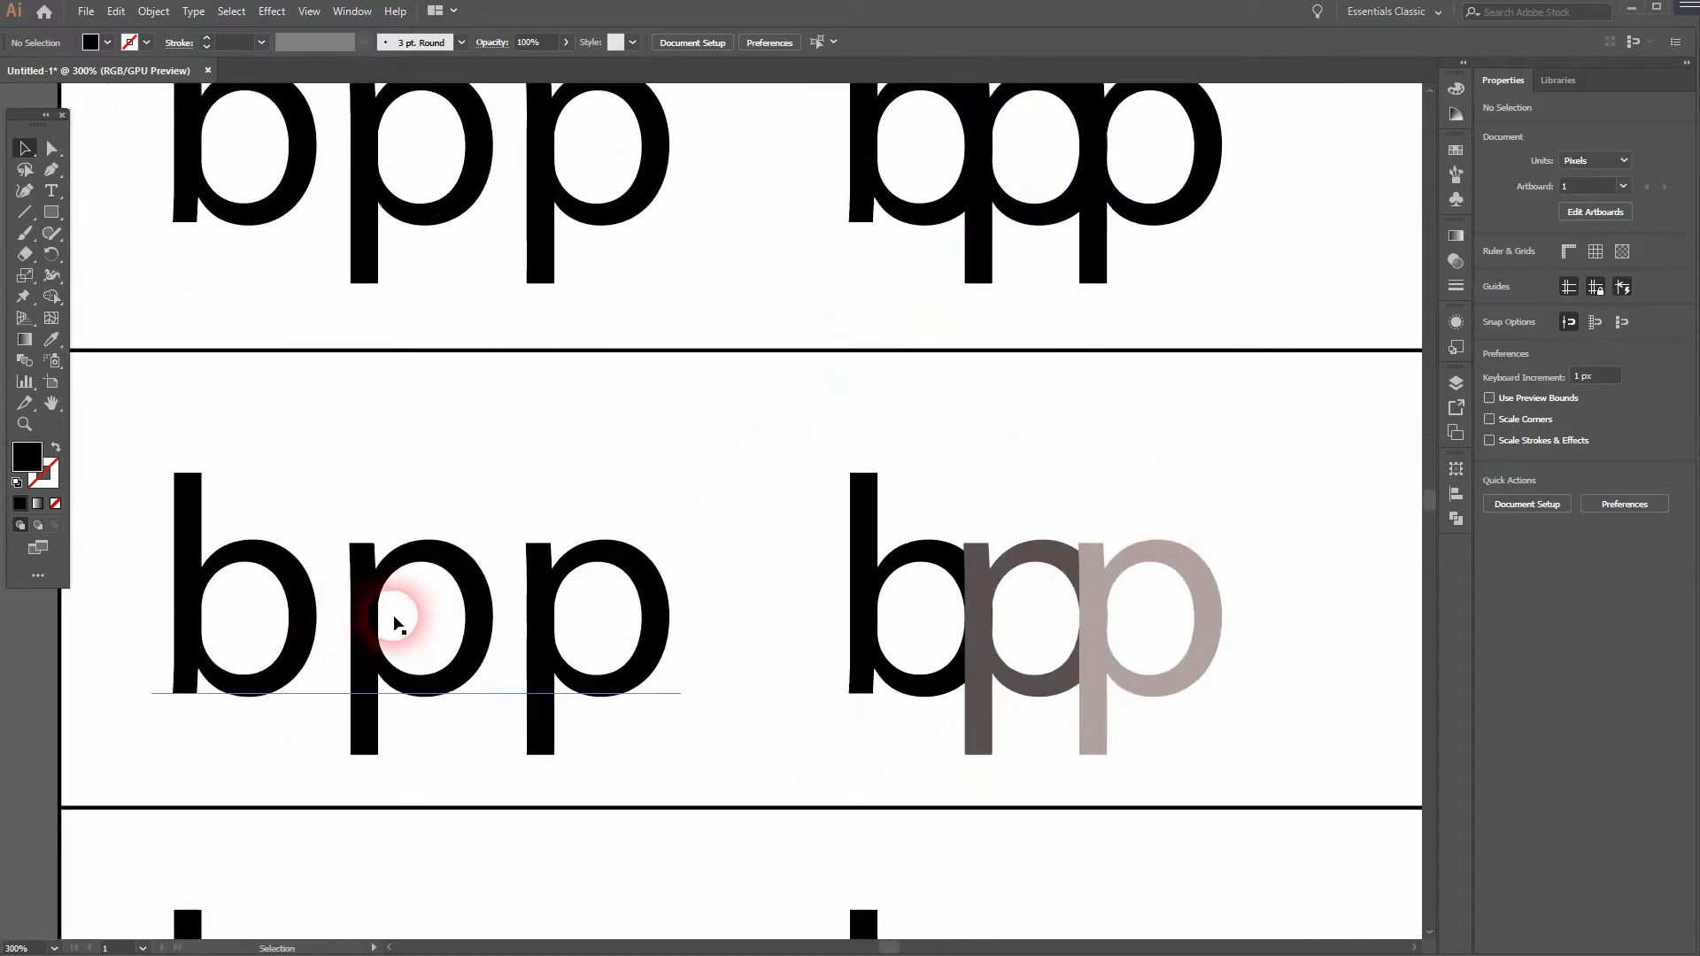
{"action": "left_click_drag", "start_coordinate": [1275, 637], "coordinate": [708, 675]}
{"action": "left_click_drag", "start_coordinate": [1188, 569], "coordinate": [752, 693]}
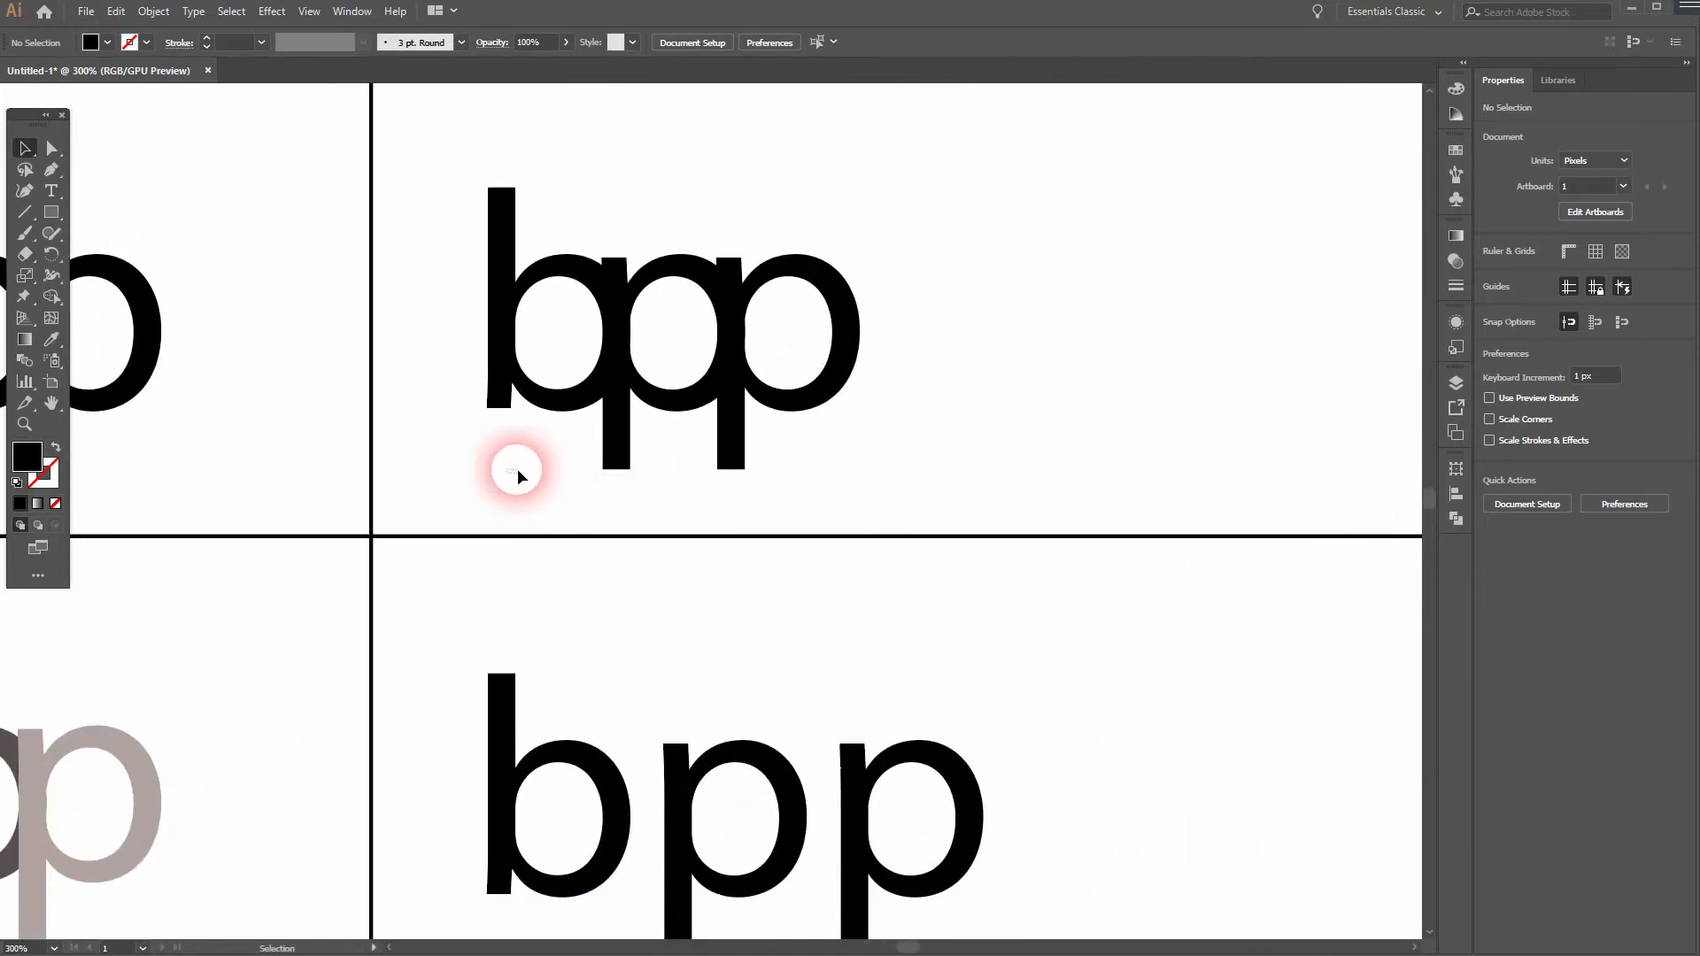
- Copy the overlapped "bpp" into the second row, beside the spaced black letters
{"action": "left_click", "coordinate": [739, 358]}
{"action": "left_click_drag", "start_coordinate": [746, 356], "coordinate": [1309, 841]}
{"action": "left_click_drag", "start_coordinate": [1220, 628], "coordinate": [981, 526]}
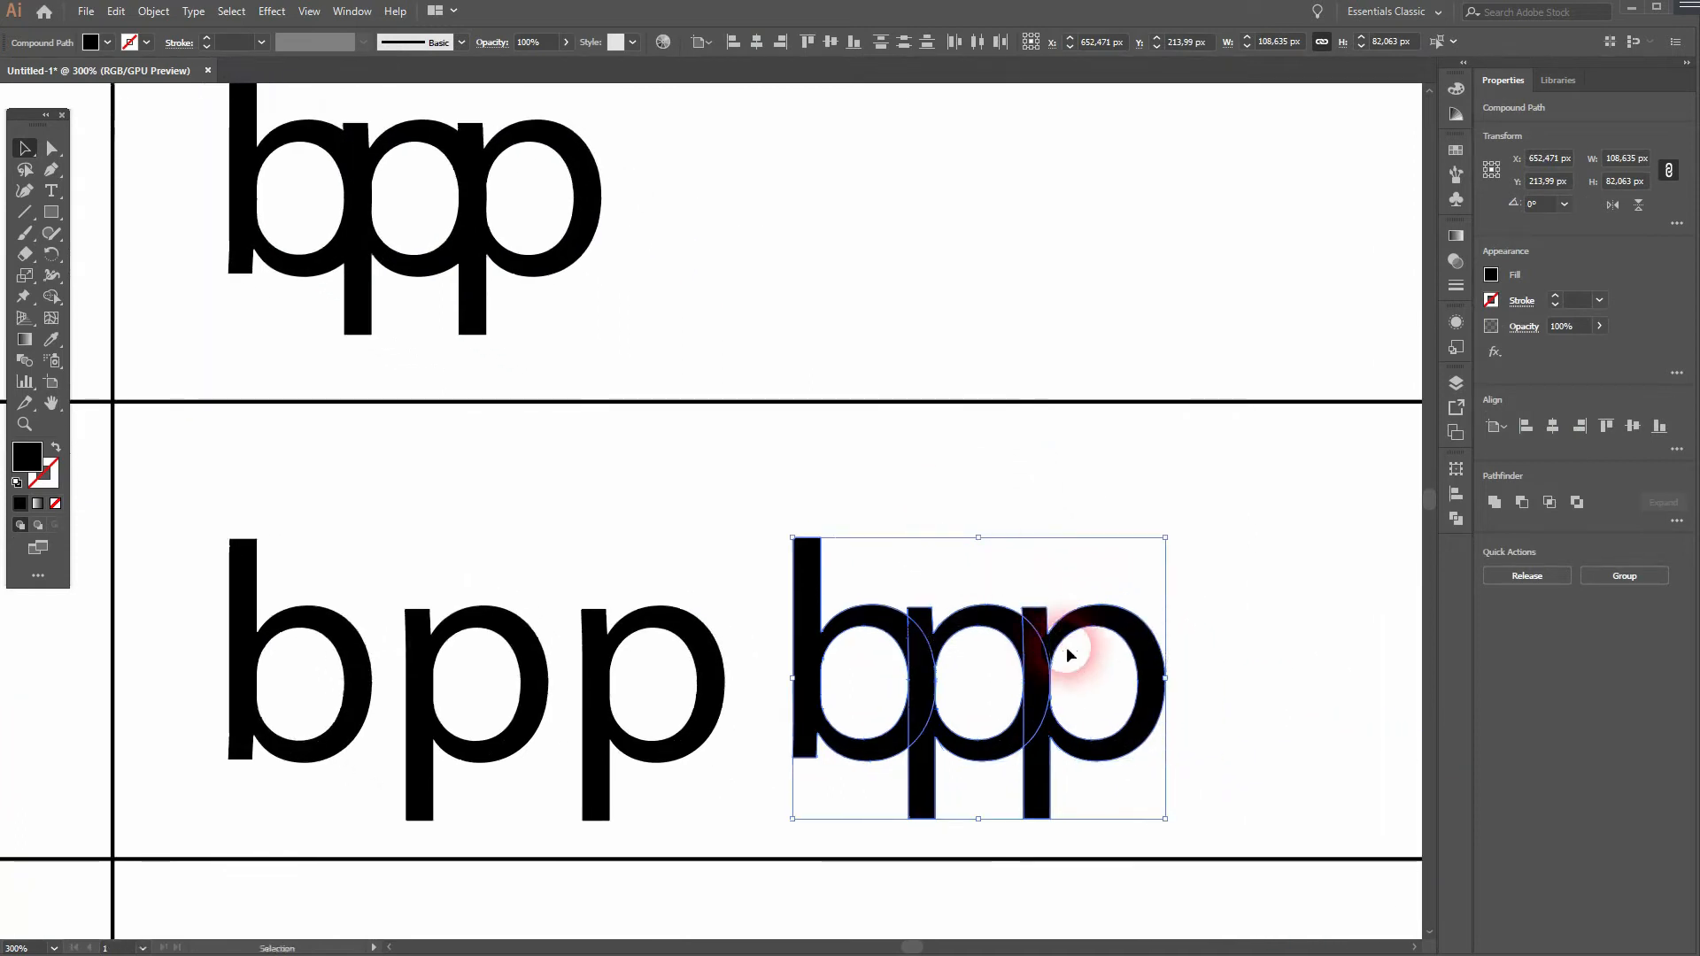
- Using Color Guide swatches, fill the copy's middle p with dark grey and its last p with a lighter grey
{"action": "left_click", "coordinate": [1456, 115]}
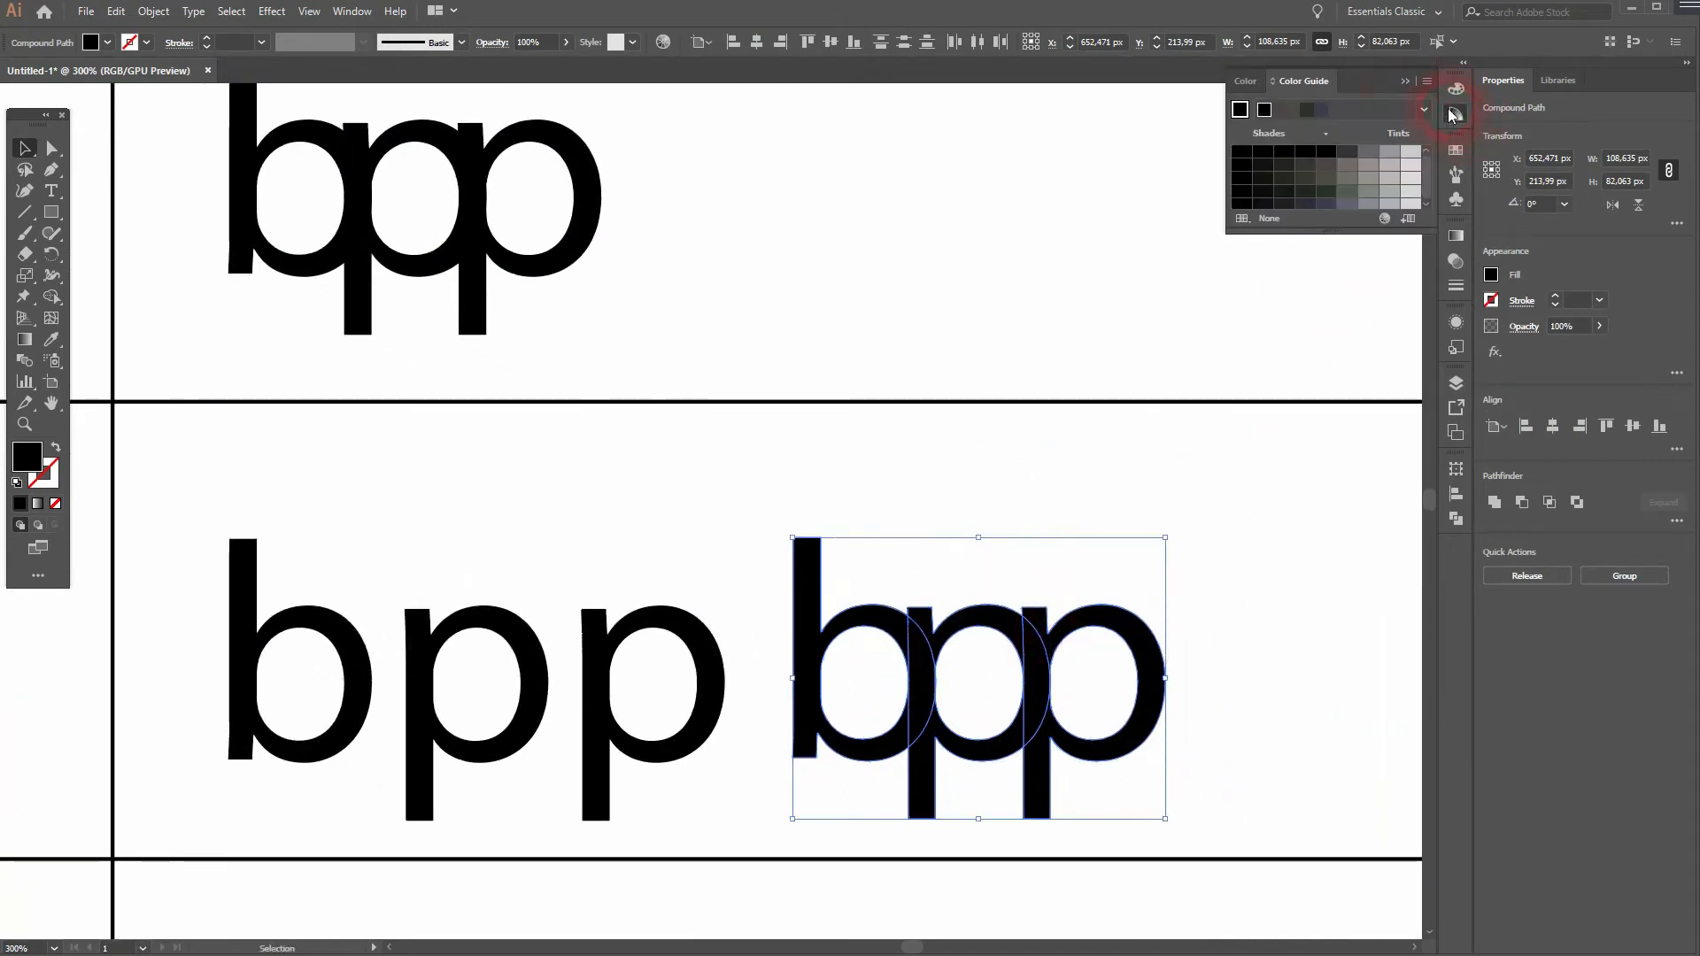
{"action": "left_click", "coordinate": [352, 12]}
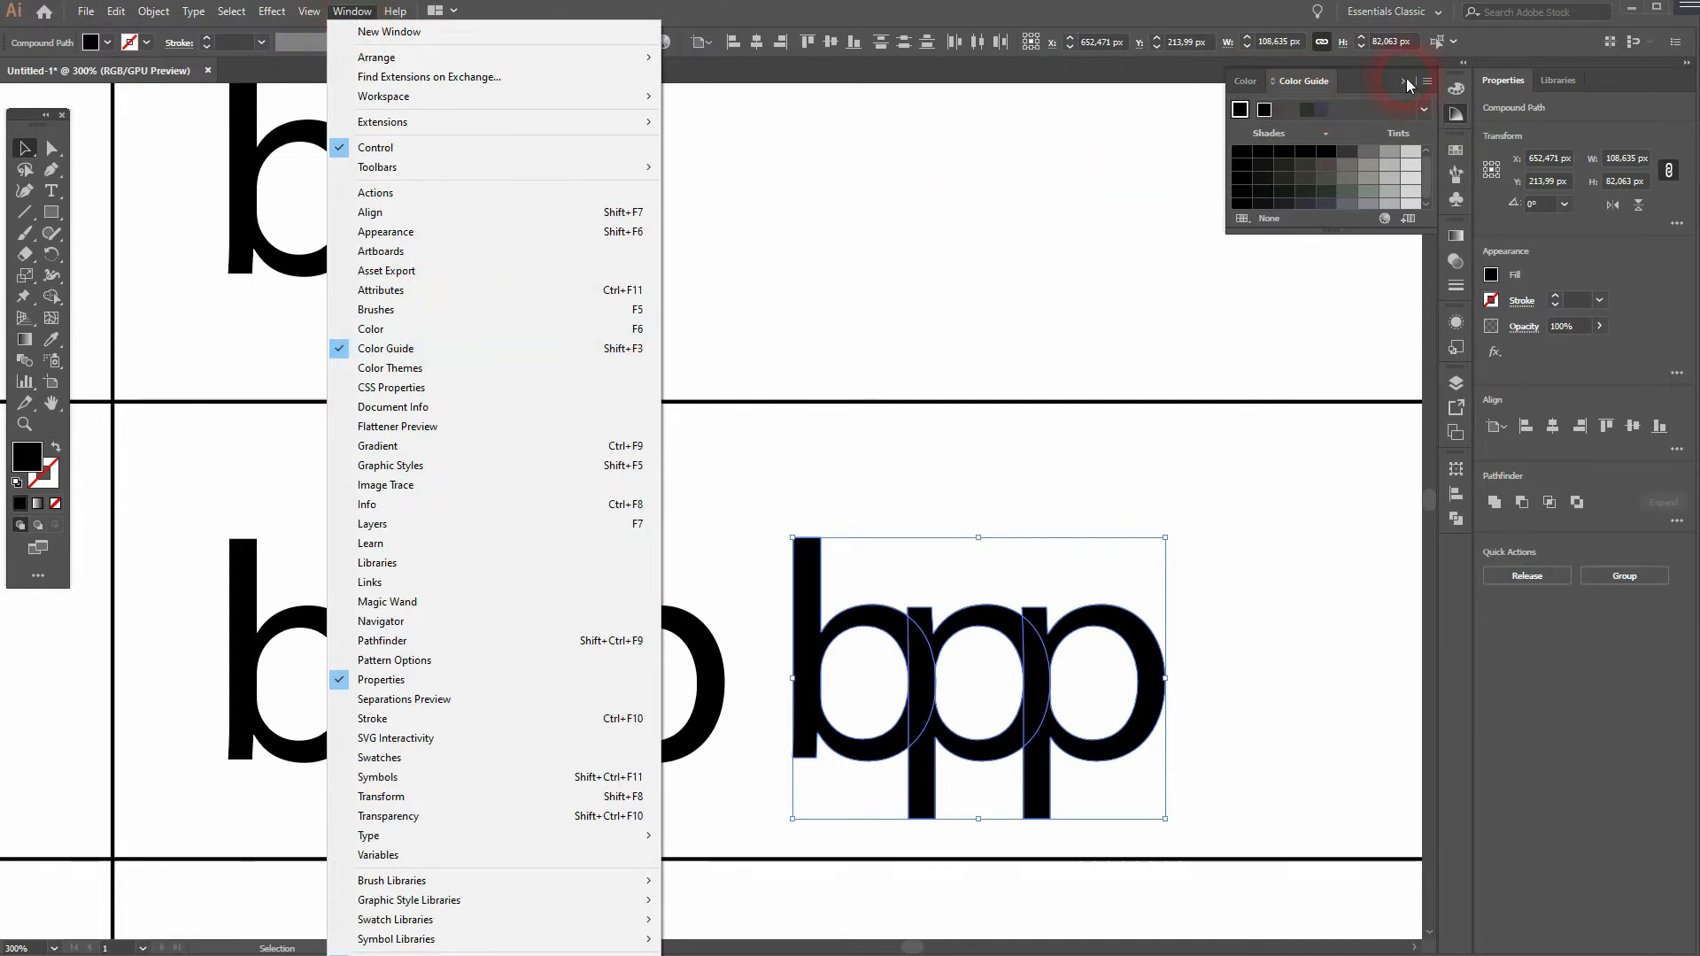
{"action": "left_click", "coordinate": [1354, 92]}
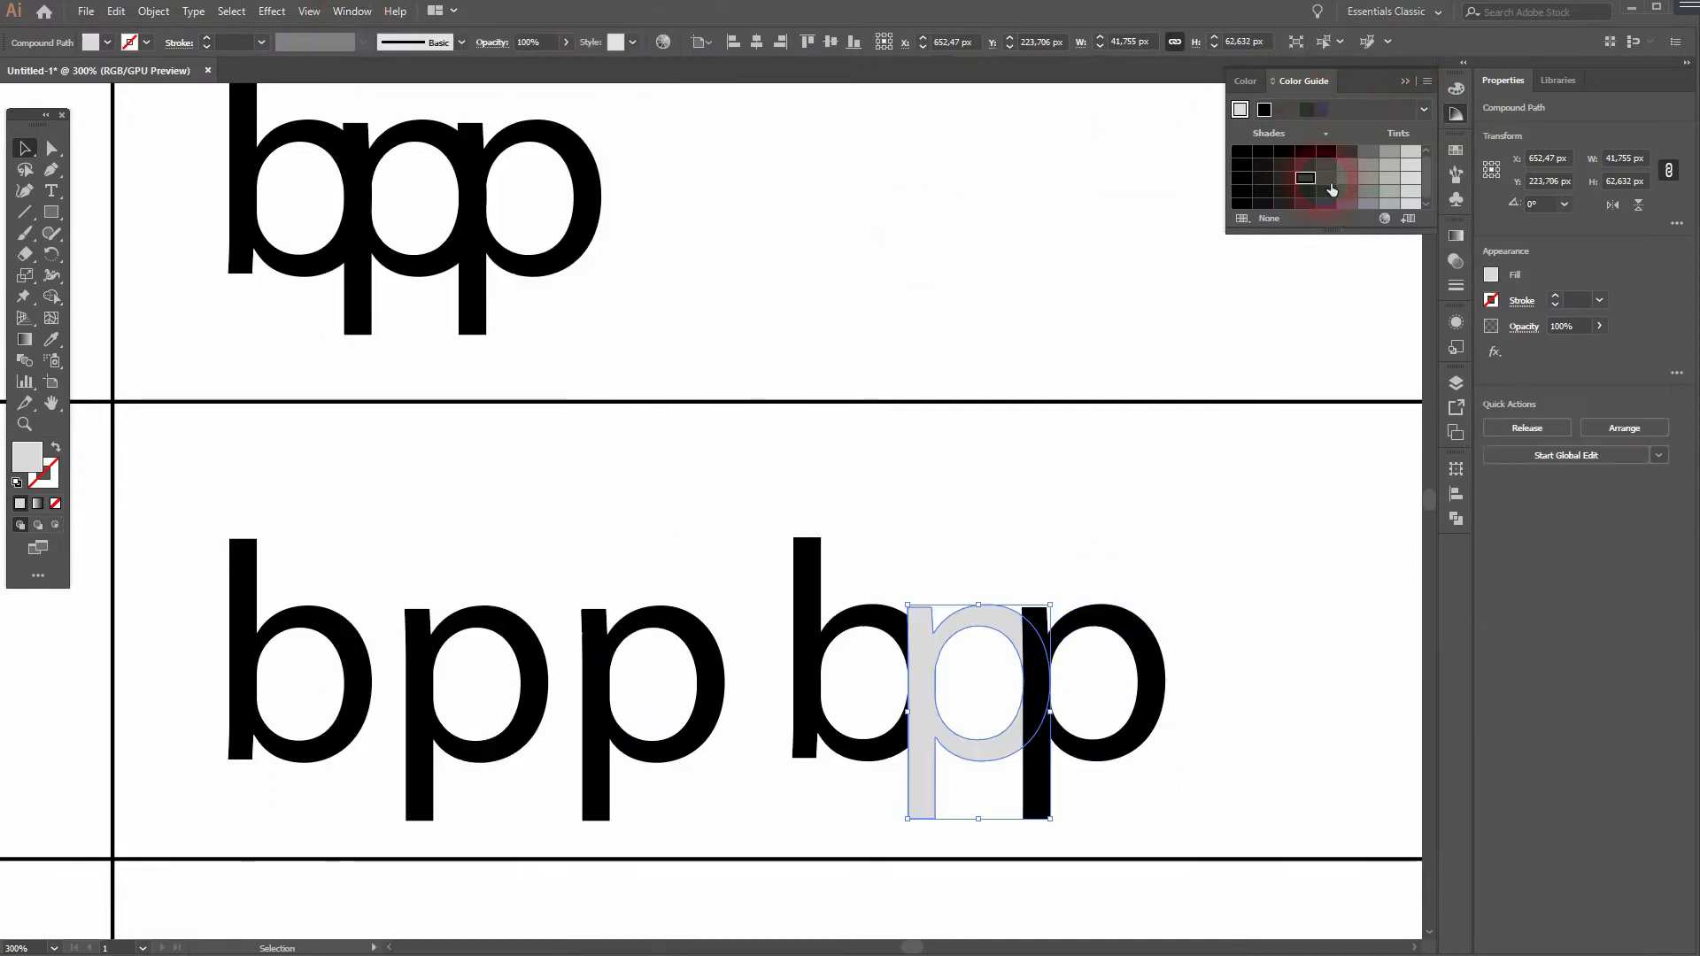
{"action": "left_click", "coordinate": [1327, 182]}
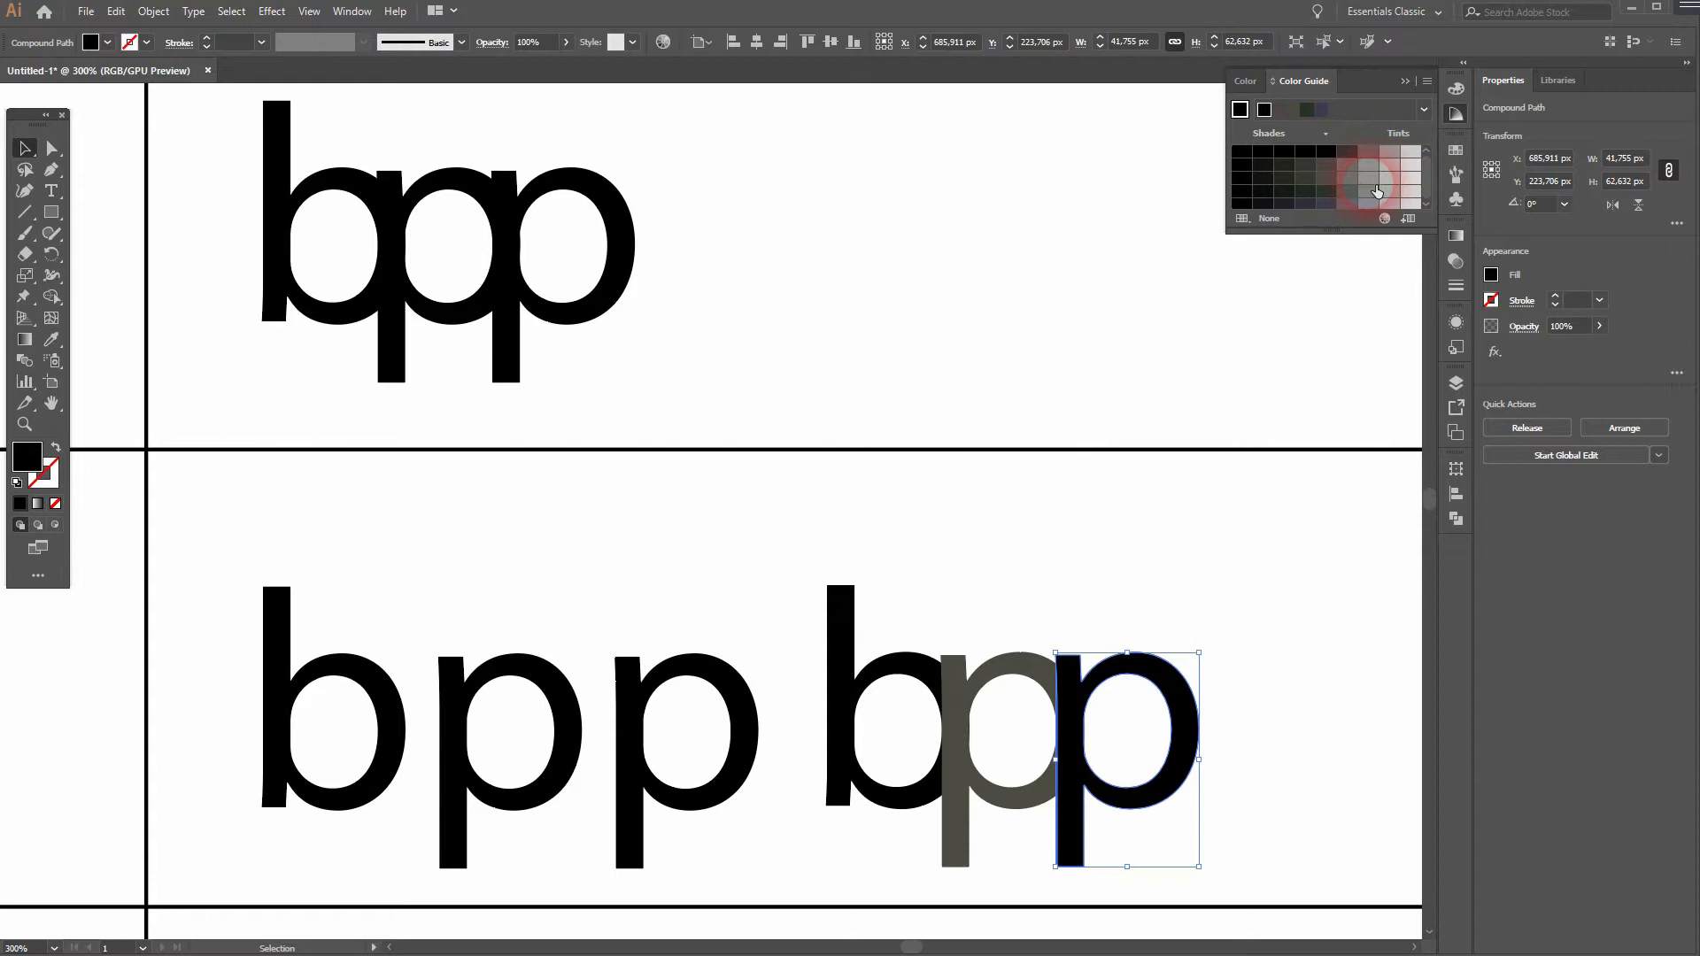
{"action": "left_click", "coordinate": [1373, 183]}
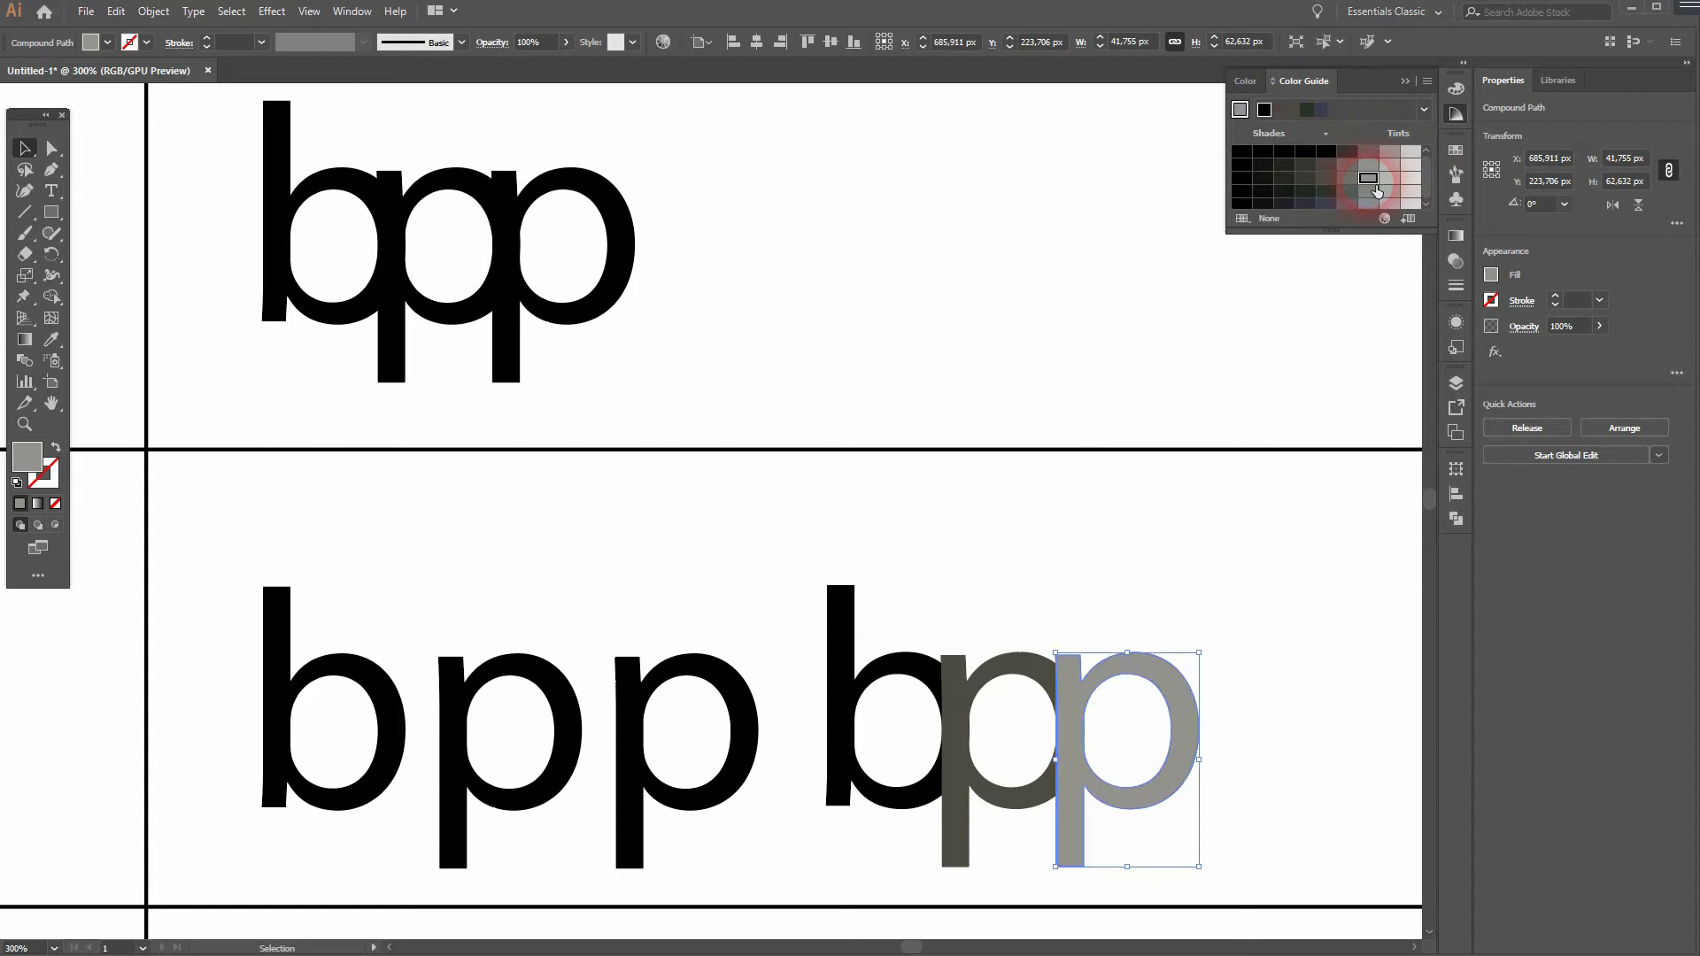
{"action": "left_click", "coordinate": [1155, 737]}
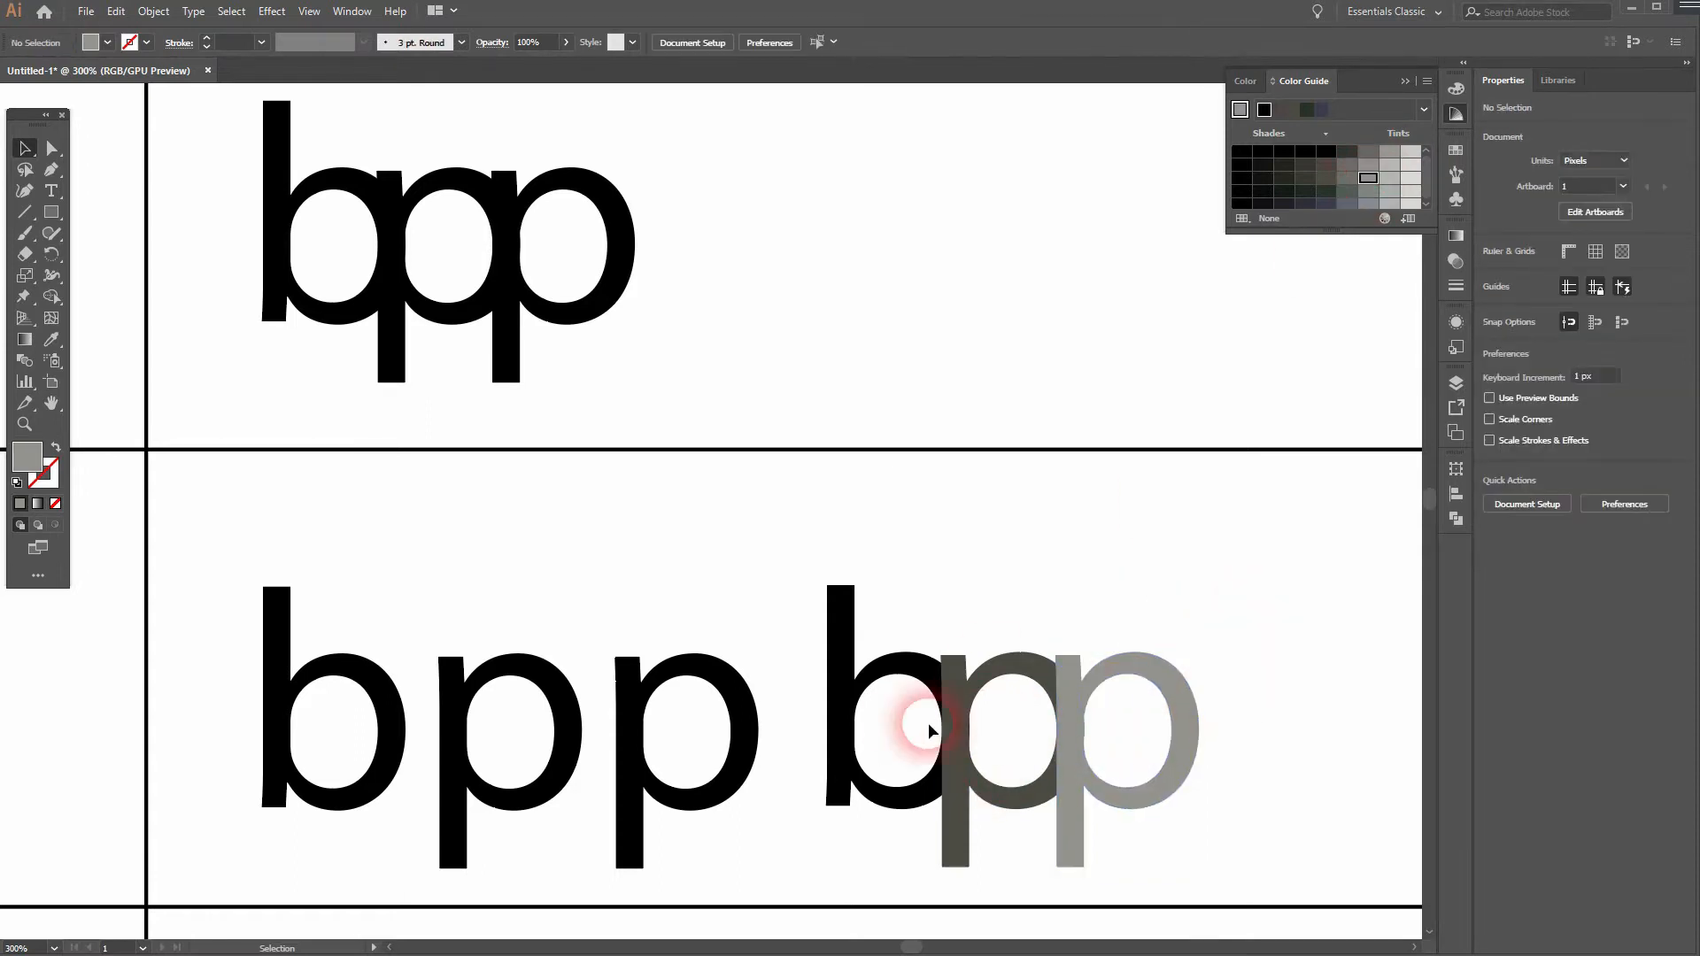
- Copy the grey-shaded overlapped "bpp" into the third row, beside the spaced black letters, and deselect it
{"action": "left_click_drag", "start_coordinate": [182, 739], "coordinate": [935, 455]}
{"action": "left_click_drag", "start_coordinate": [321, 795], "coordinate": [886, 448]}
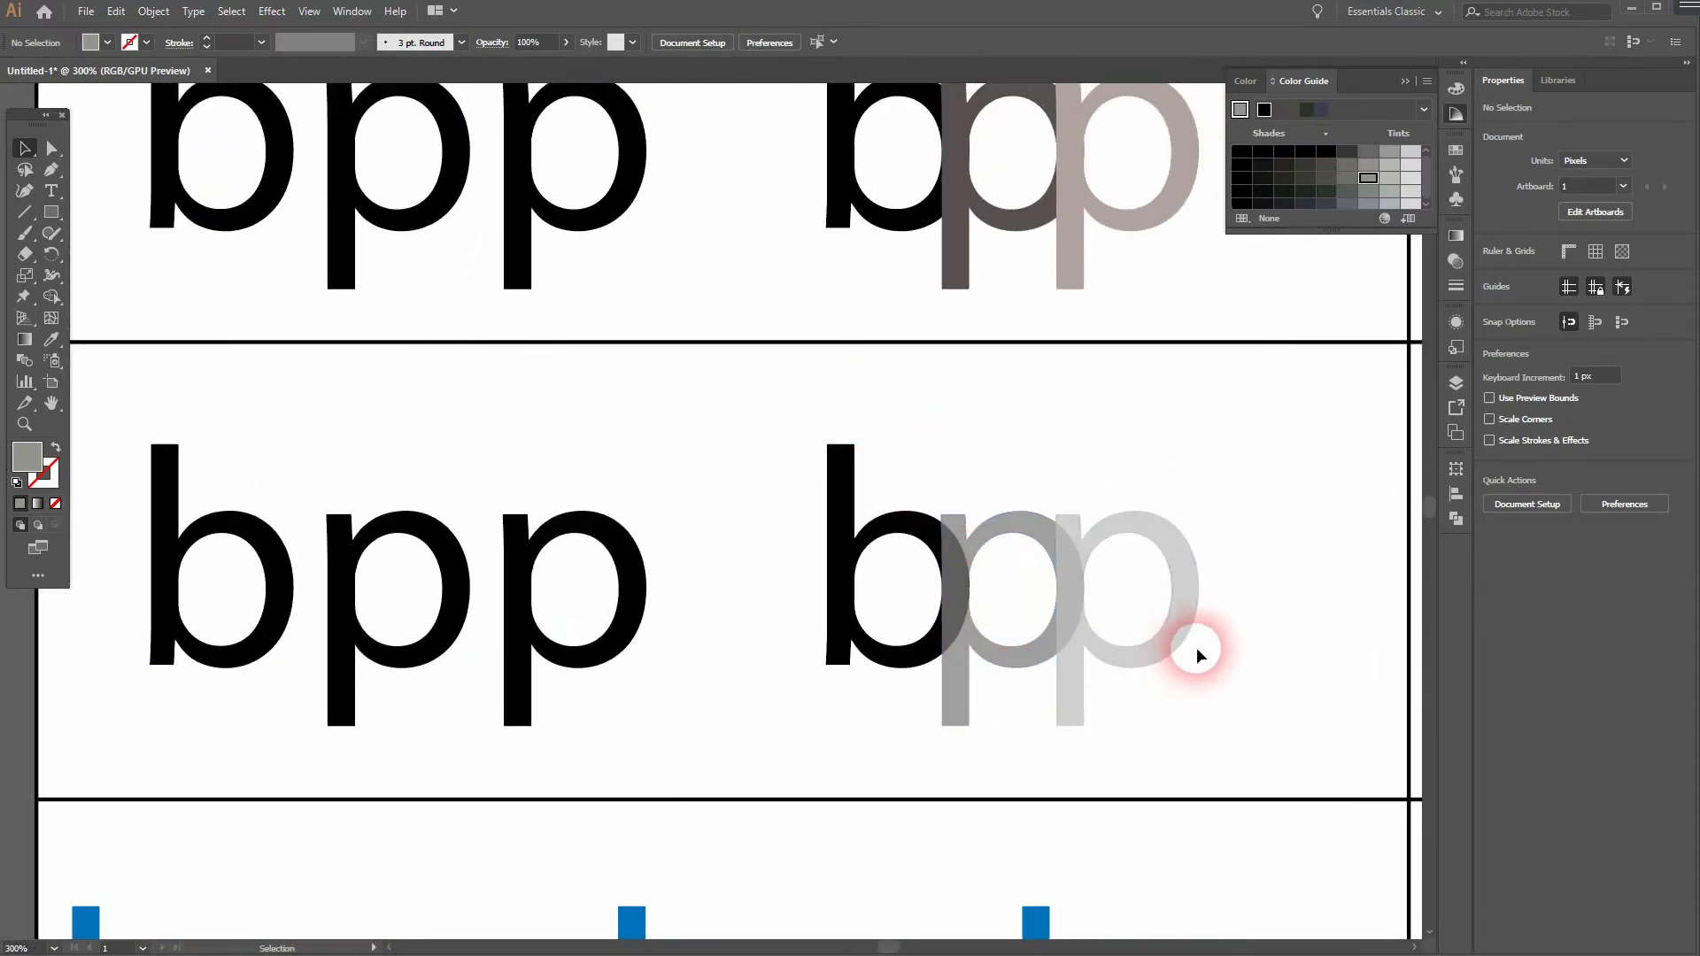
{"action": "left_click_drag", "start_coordinate": [1302, 611], "coordinate": [761, 644]}
{"action": "left_click", "coordinate": [1151, 325]}
{"action": "left_click_drag", "start_coordinate": [1067, 378], "coordinate": [1046, 816]}
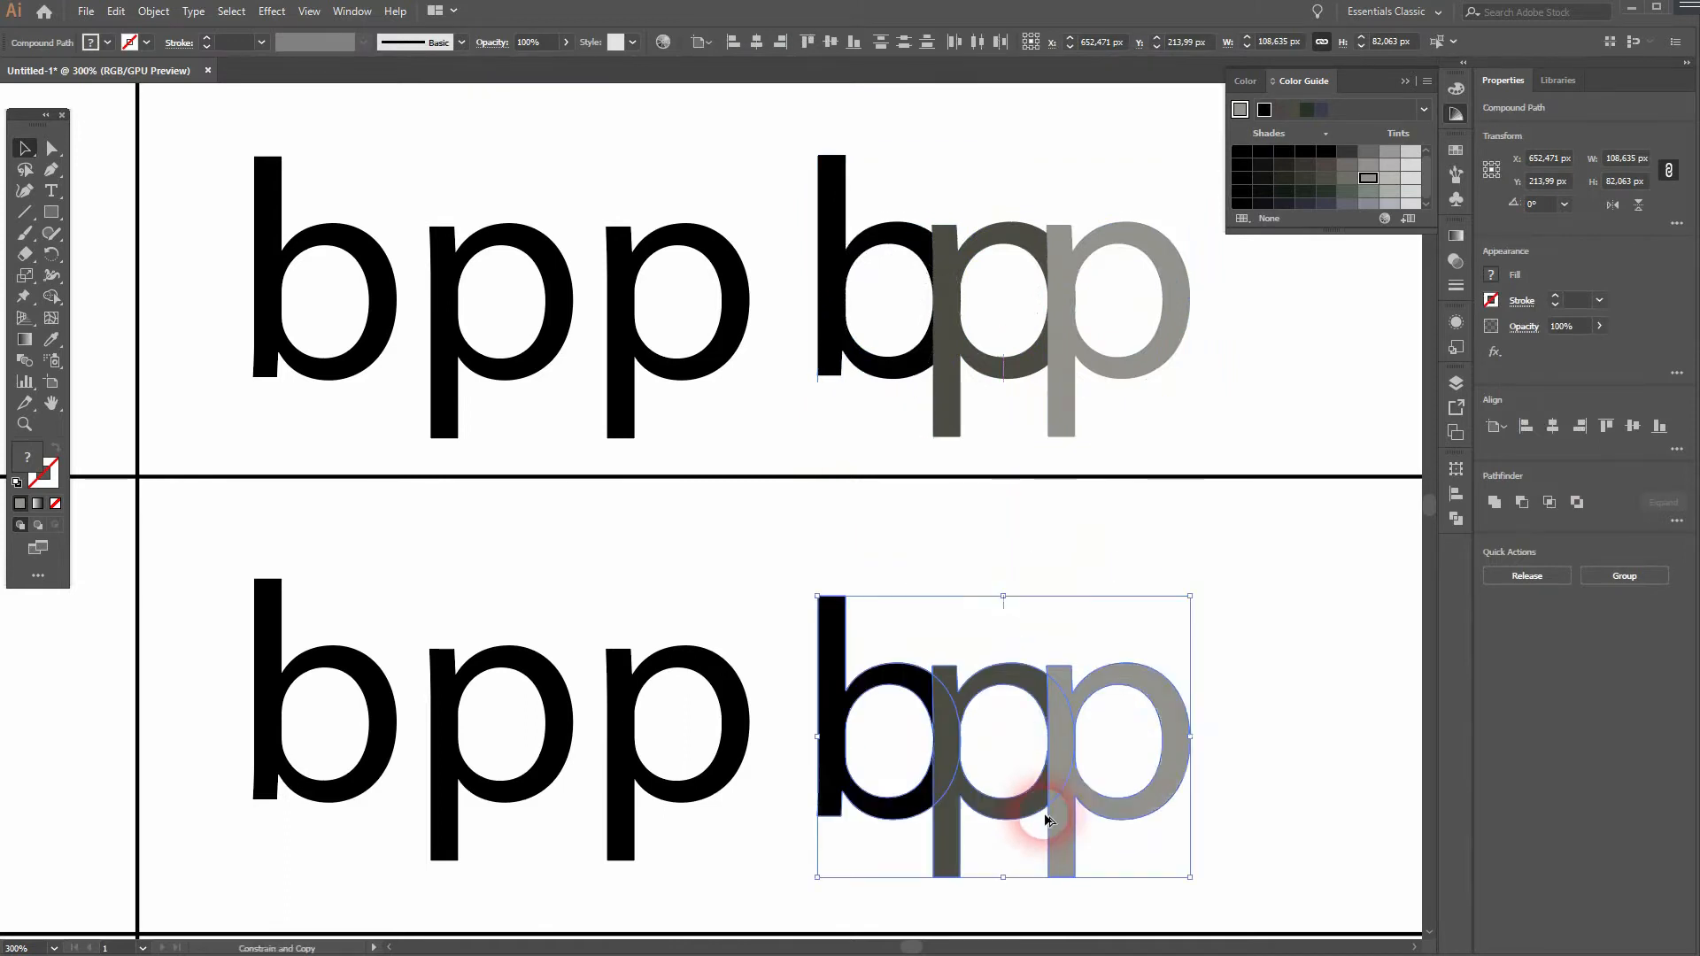
{"action": "left_click", "coordinate": [1245, 646]}
- Set the opacity of the third-row copy's middle and last p to 75% each, and collapse the Color Guide
{"action": "left_click", "coordinate": [980, 804]}
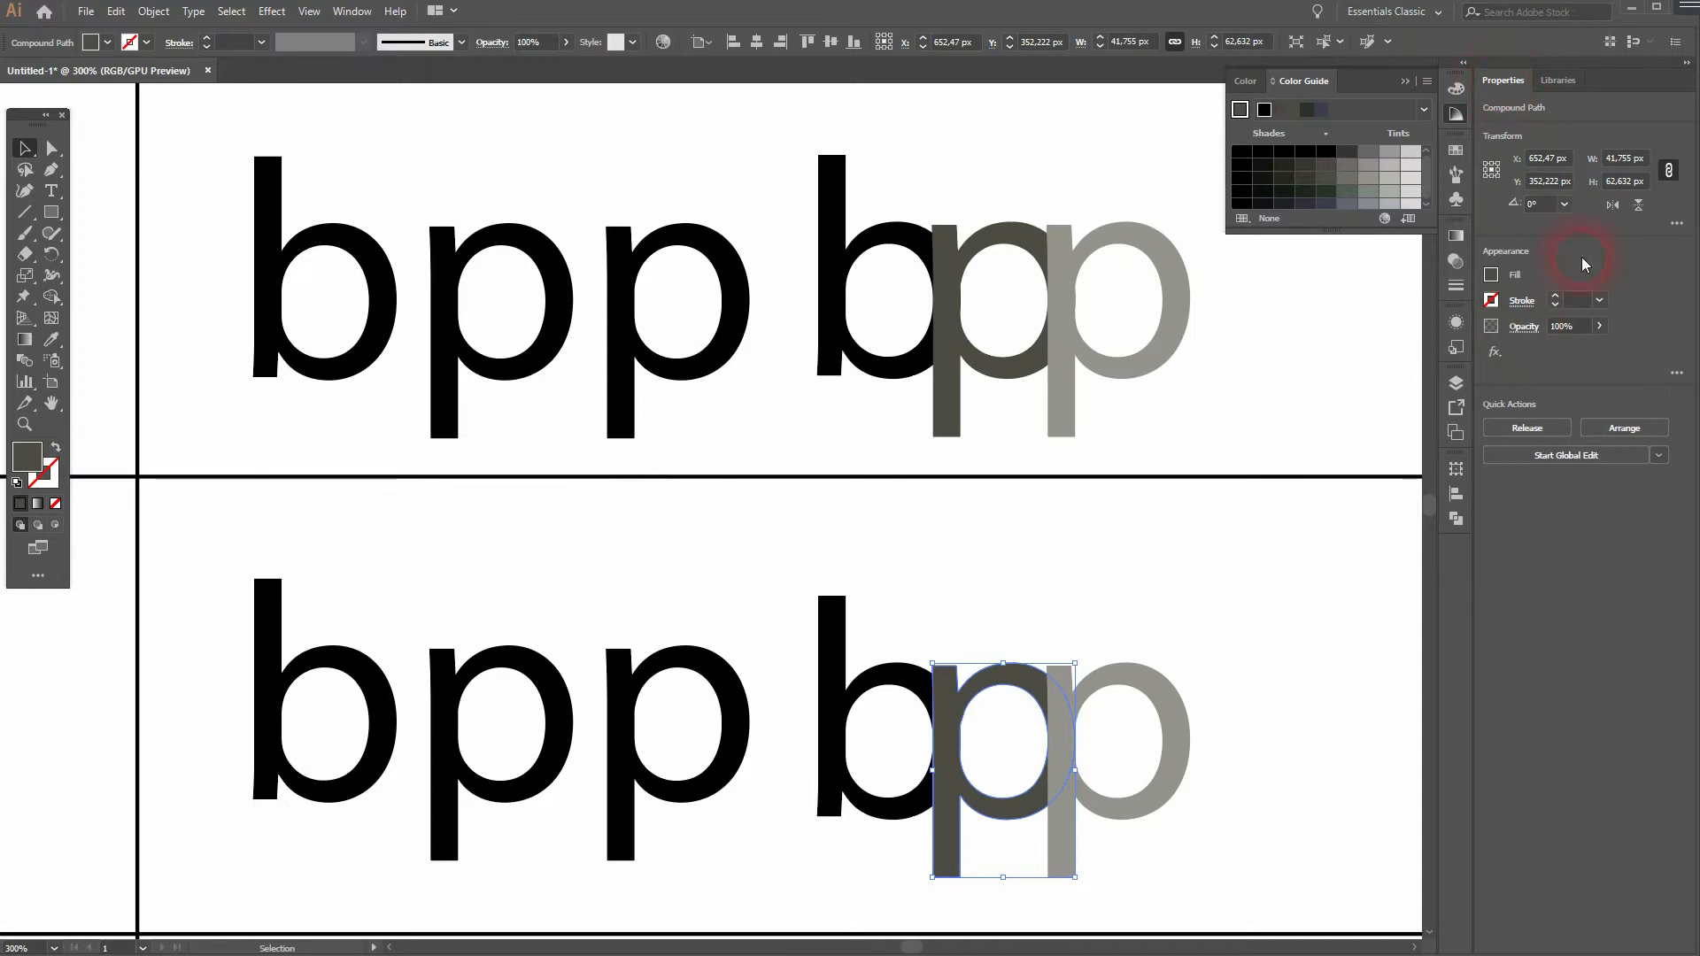
{"action": "type", "text": "75"}
{"action": "left_click", "coordinate": [1546, 333]}
{"action": "left_click", "coordinate": [1169, 778]}
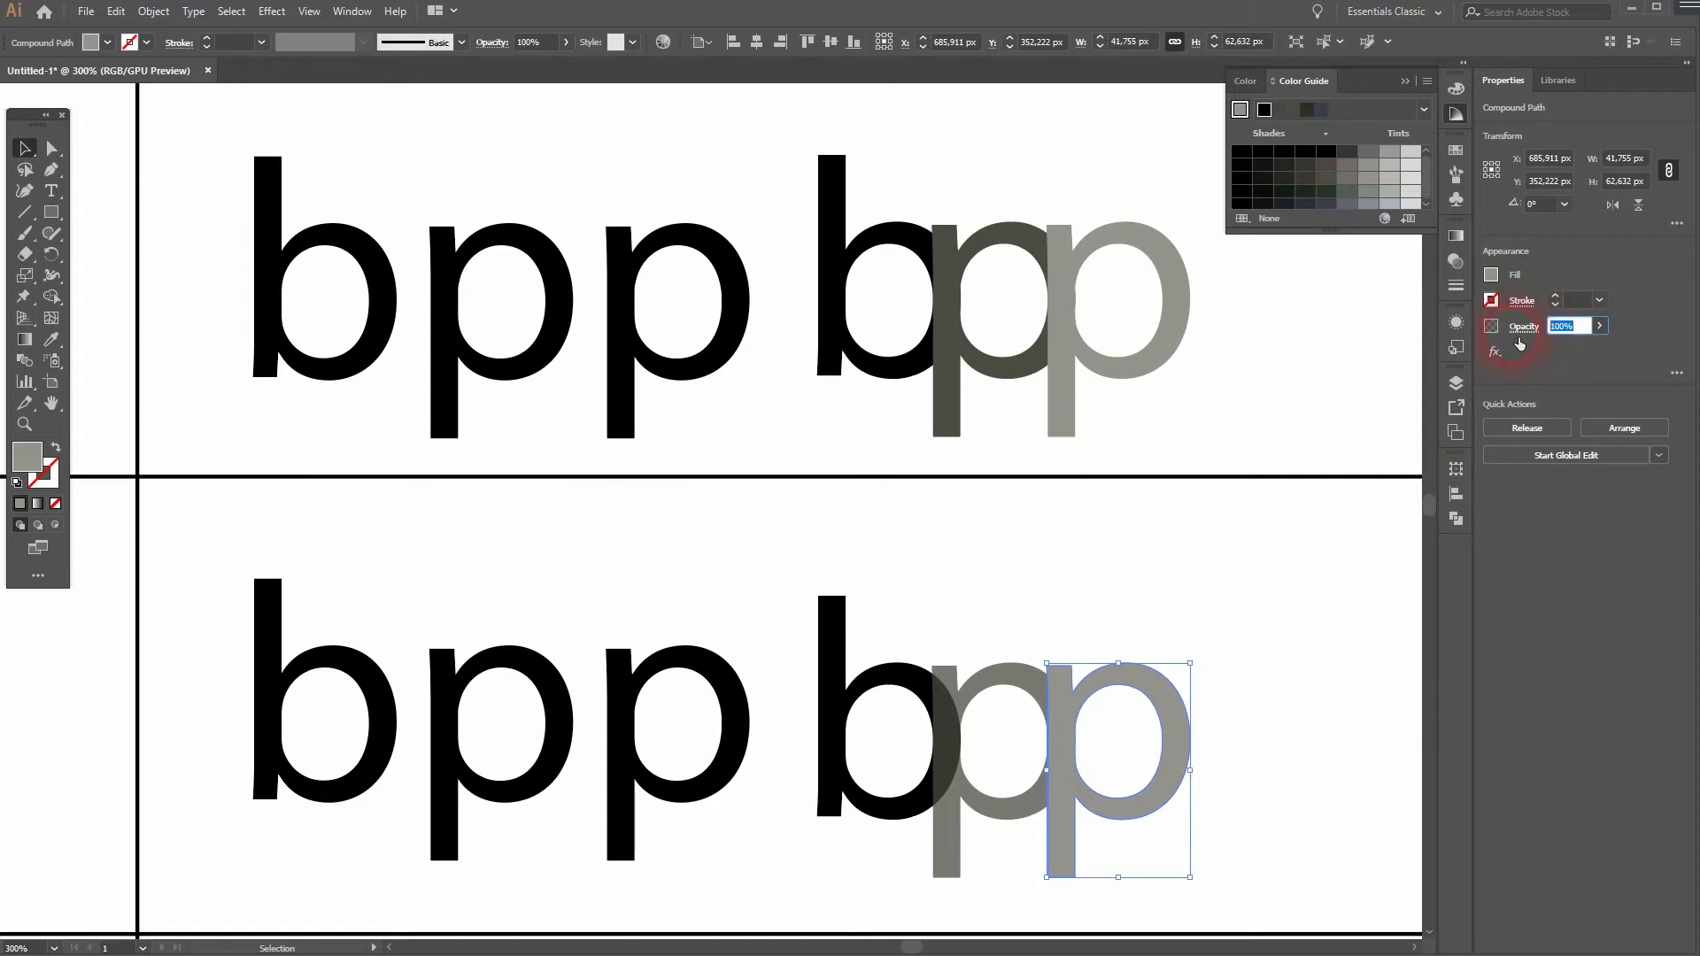
{"action": "type", "text": "75"}
{"action": "key", "text": "Return"}
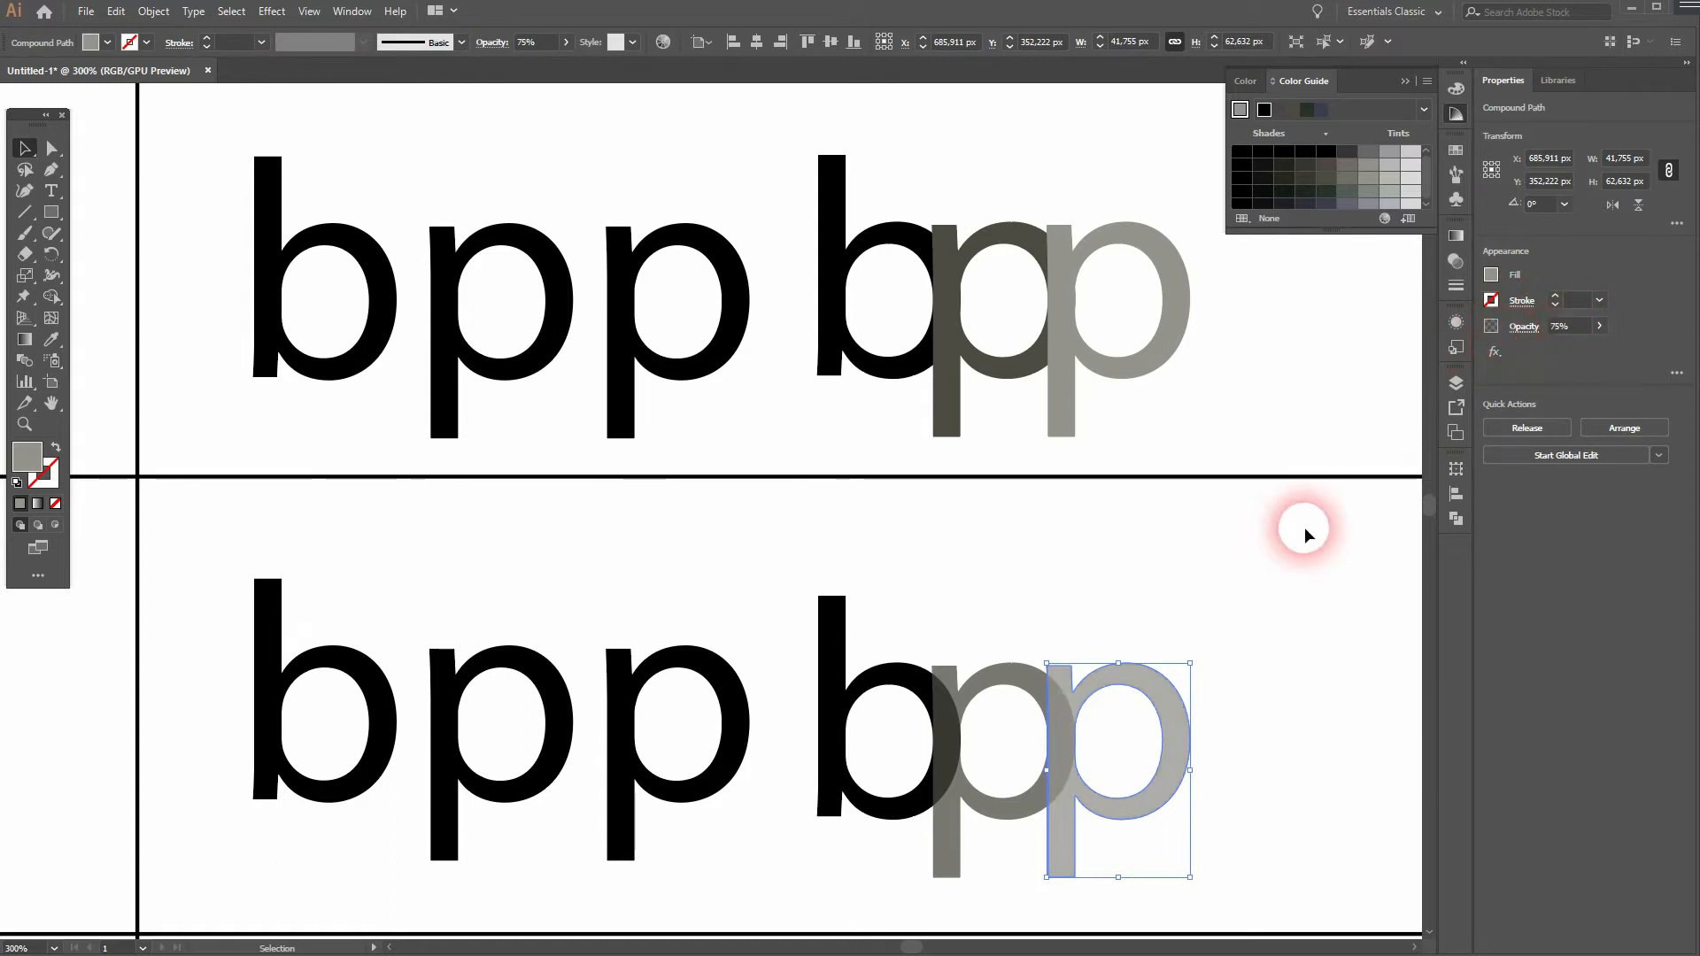
{"action": "left_click", "coordinate": [346, 14]}
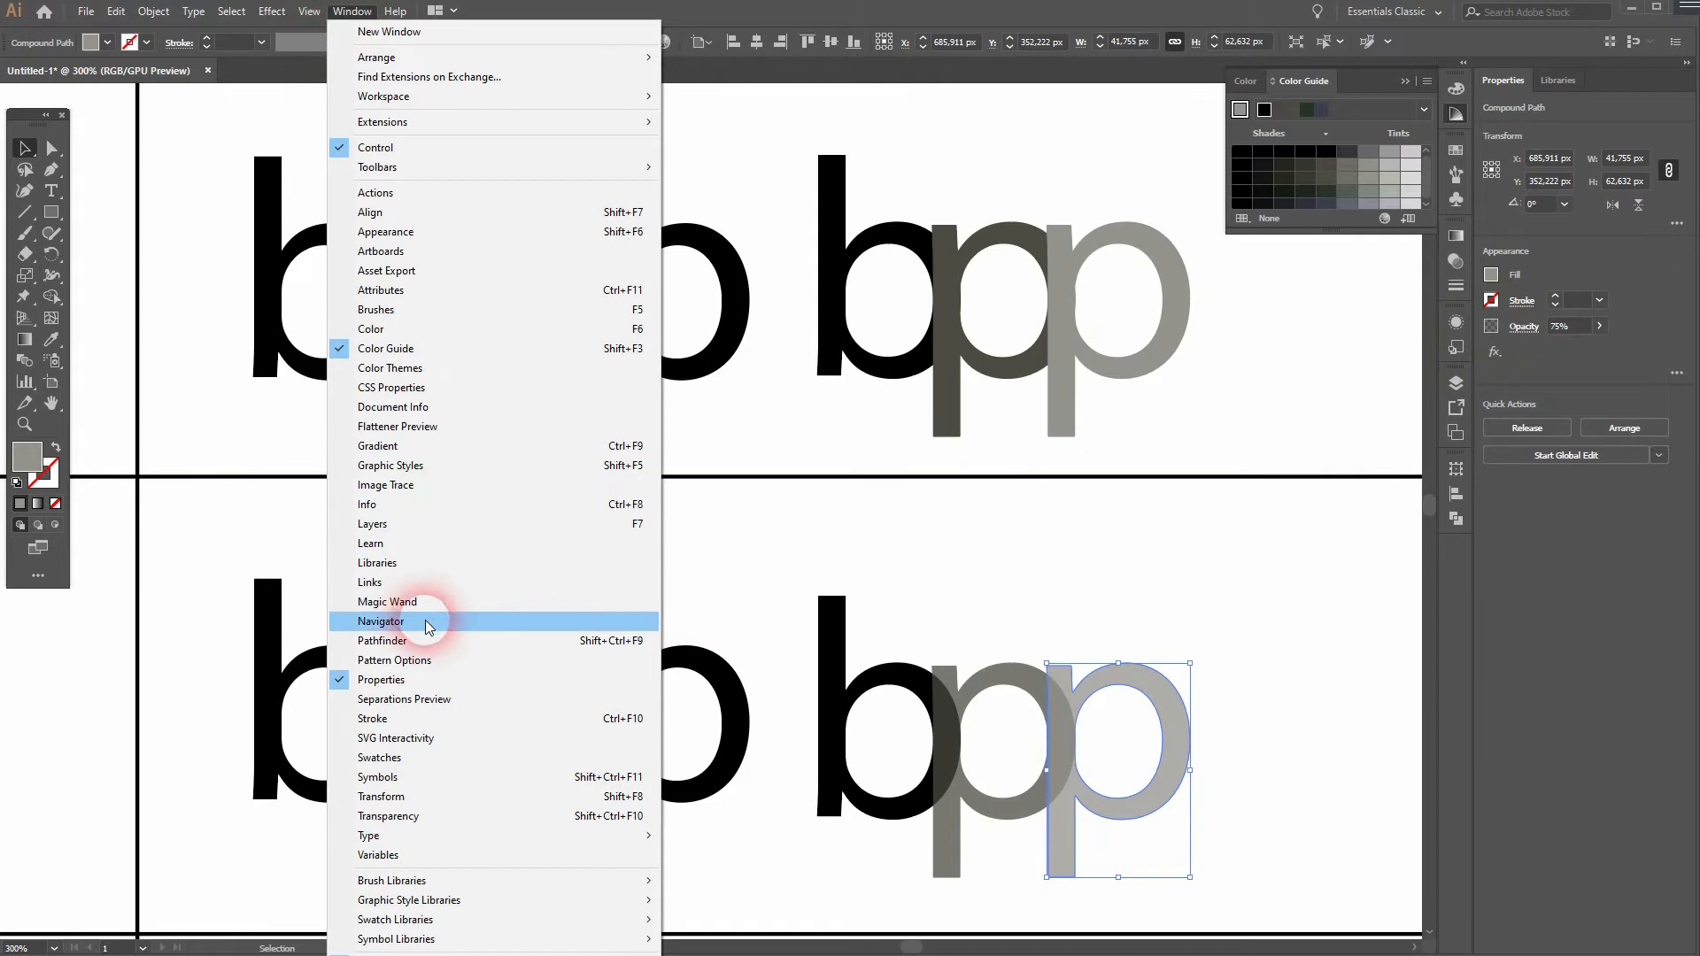
{"action": "left_click", "coordinate": [1408, 82]}
{"action": "left_click", "coordinate": [1288, 810]}
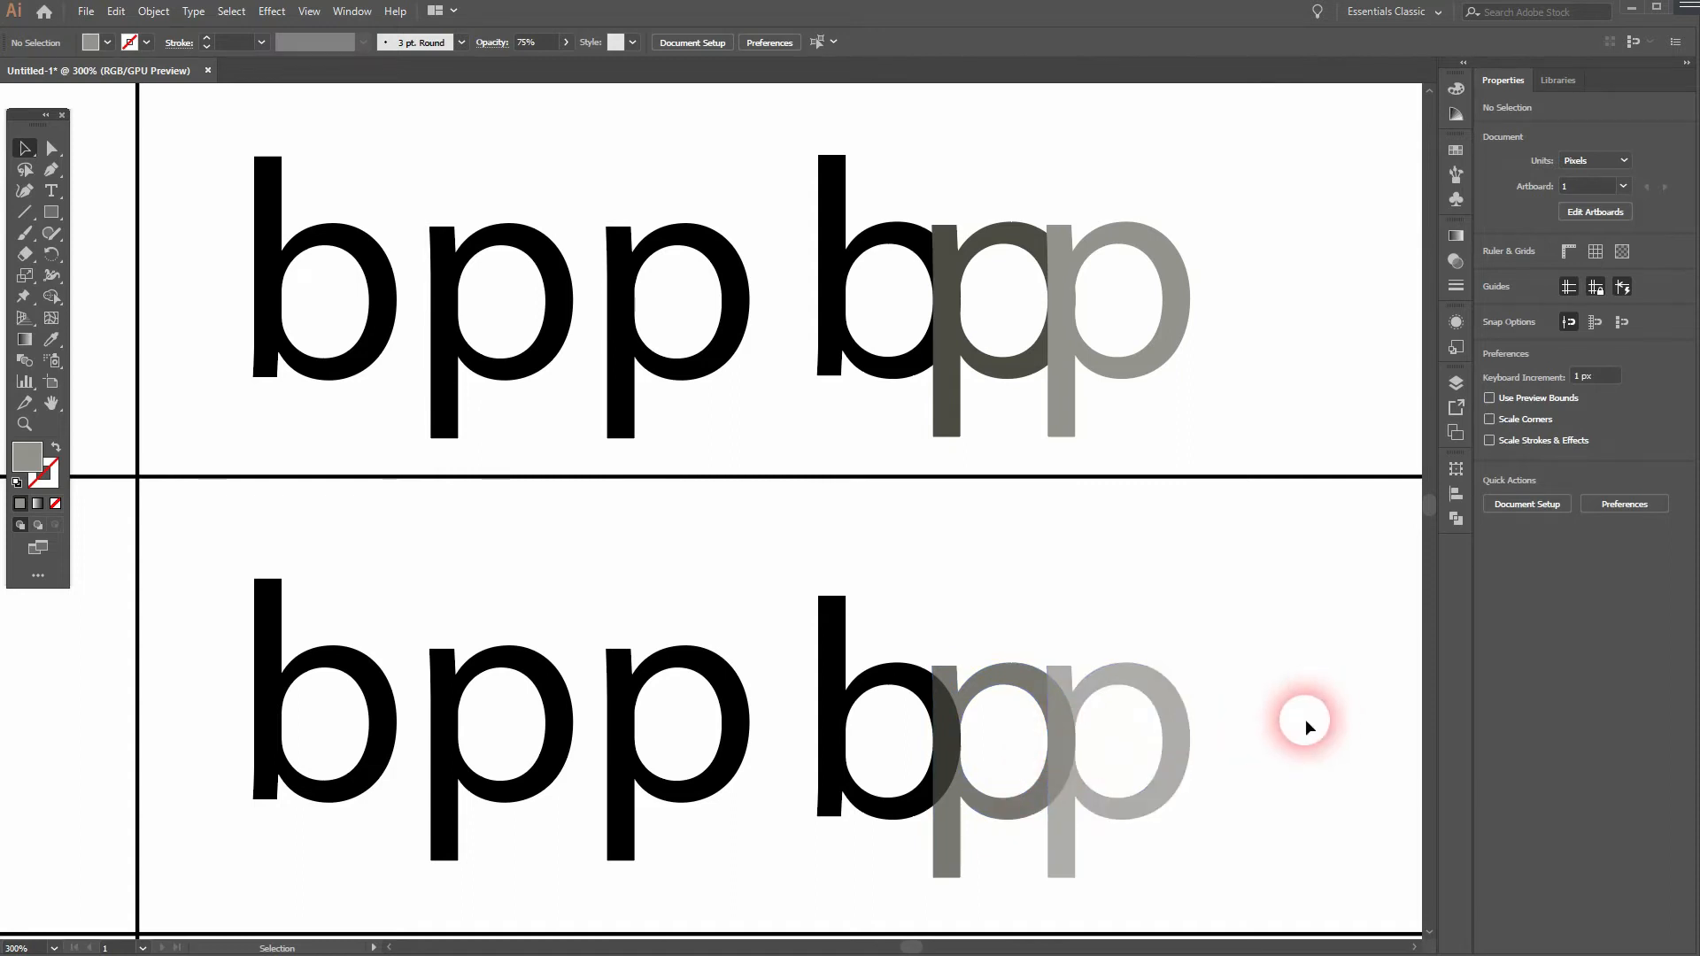
- Examine the coloured "bpp" samples in the fourth row and check whether the spaced second-column letters are grouped
{"action": "left_click_drag", "start_coordinate": [142, 804], "coordinate": [880, 376]}
{"action": "left_click_drag", "start_coordinate": [373, 561], "coordinate": [838, 501]}
{"action": "left_click_drag", "start_coordinate": [257, 574], "coordinate": [388, 582]}
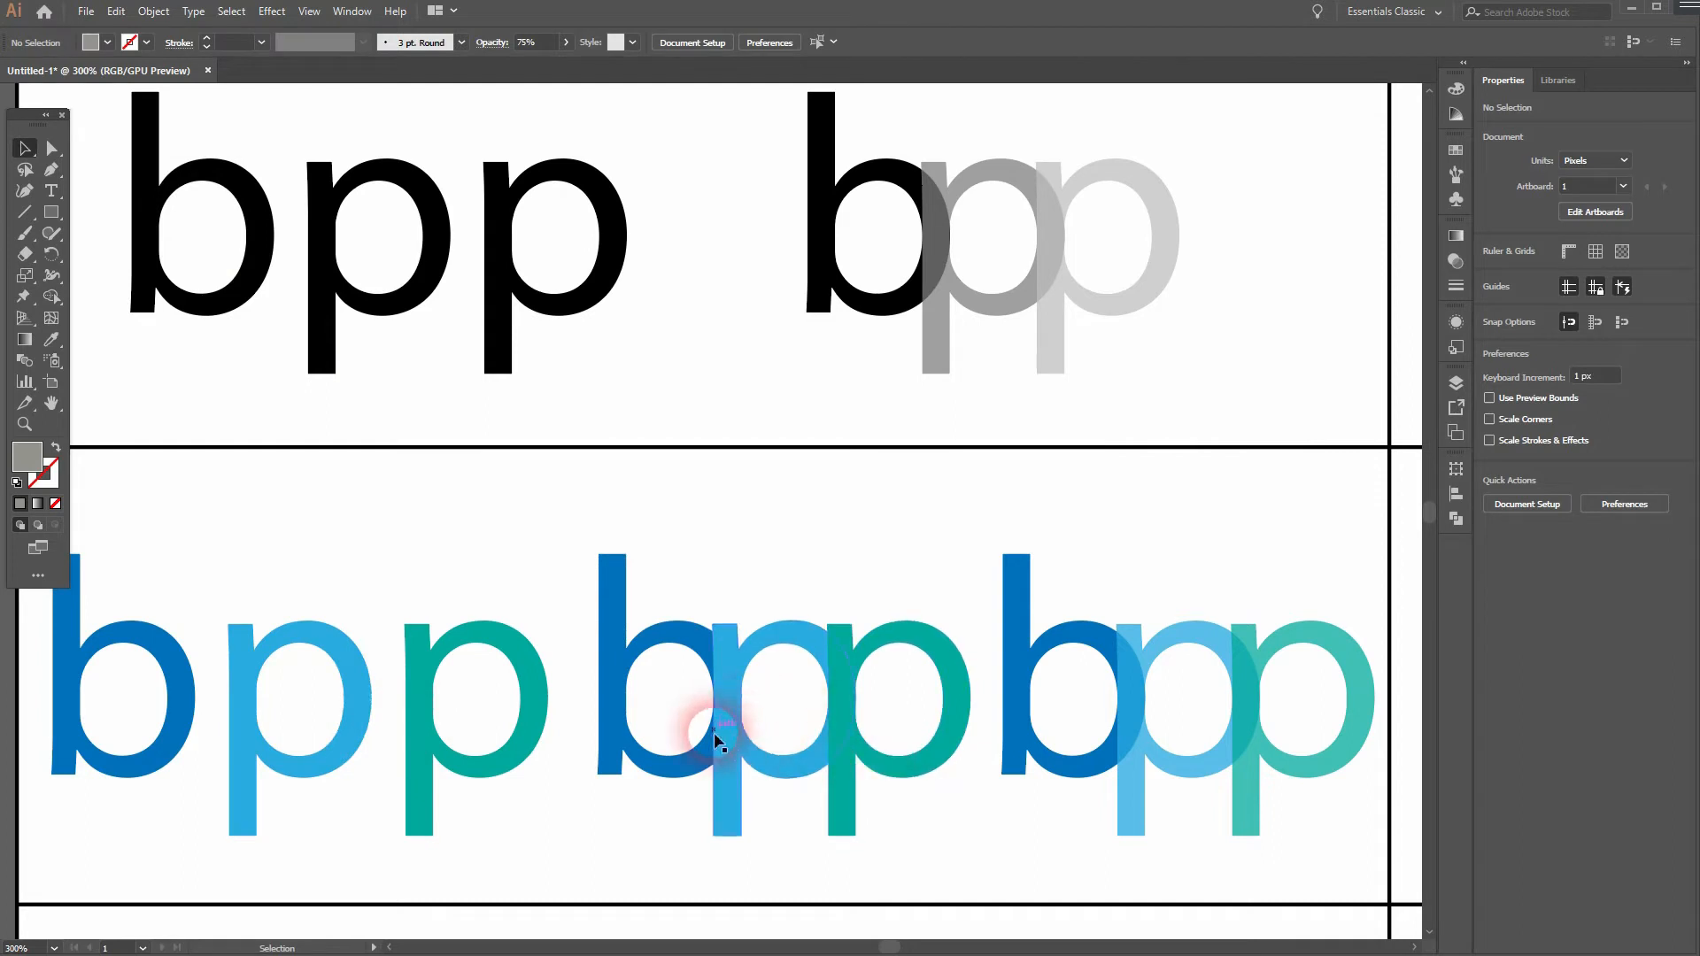
{"action": "left_click_drag", "start_coordinate": [1301, 558], "coordinate": [720, 542]}
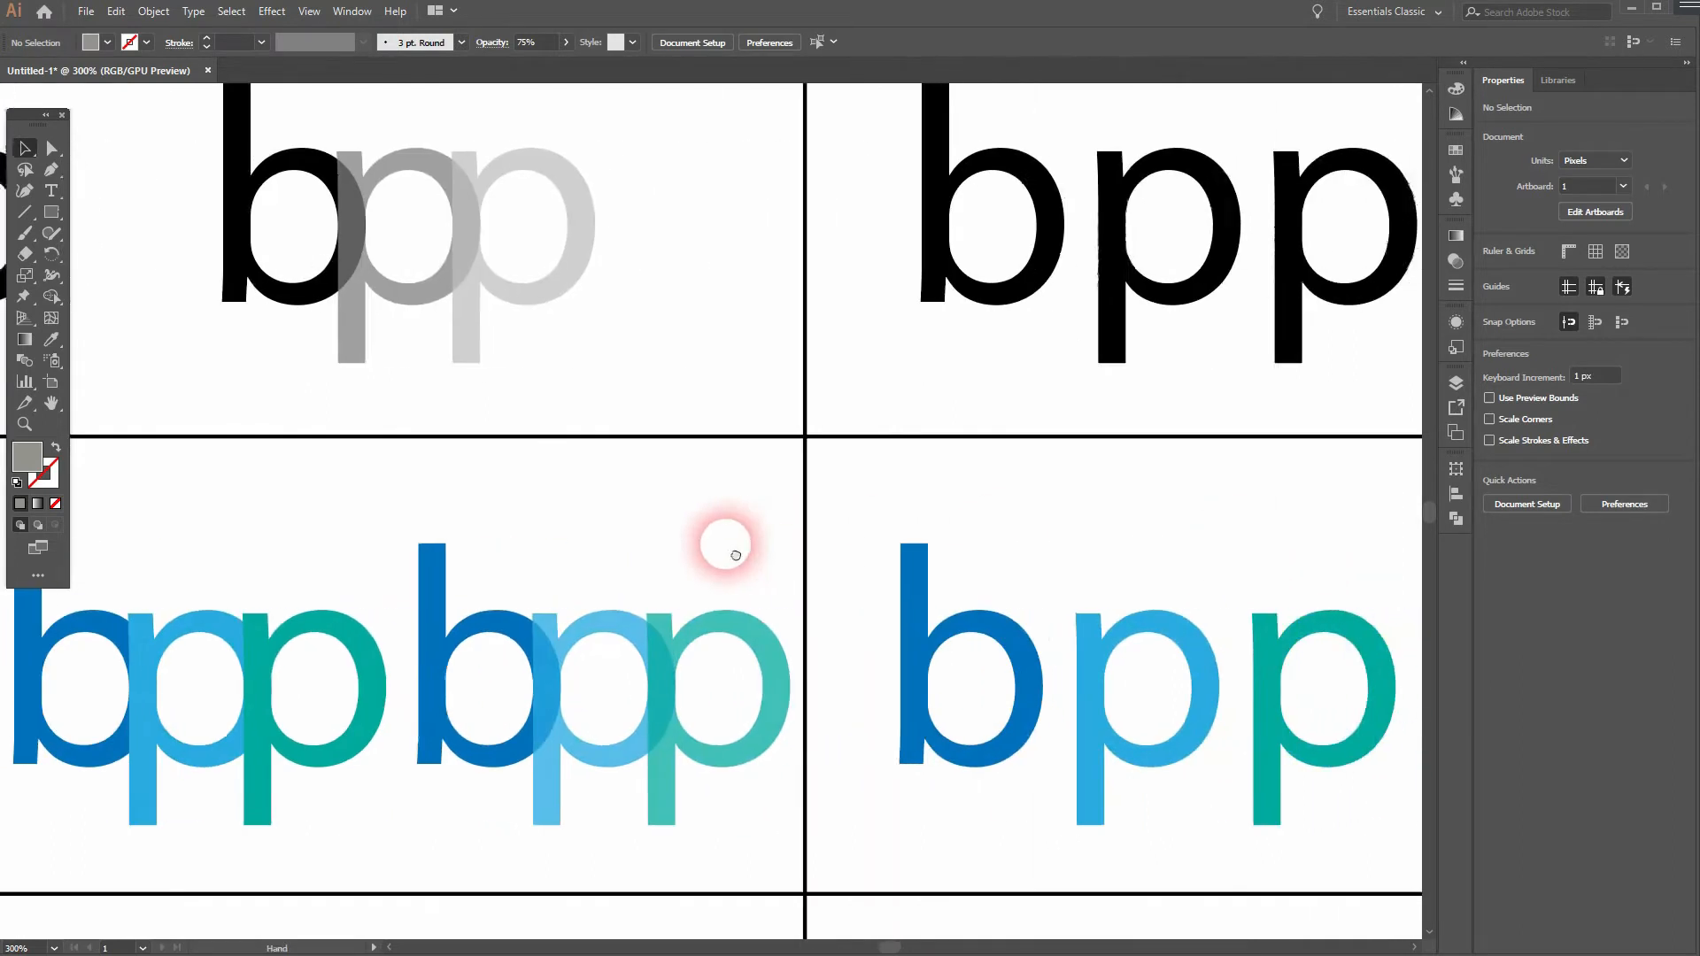
{"action": "scroll", "coordinate": [747, 558], "scroll_direction": "down", "scroll_amount": 1}
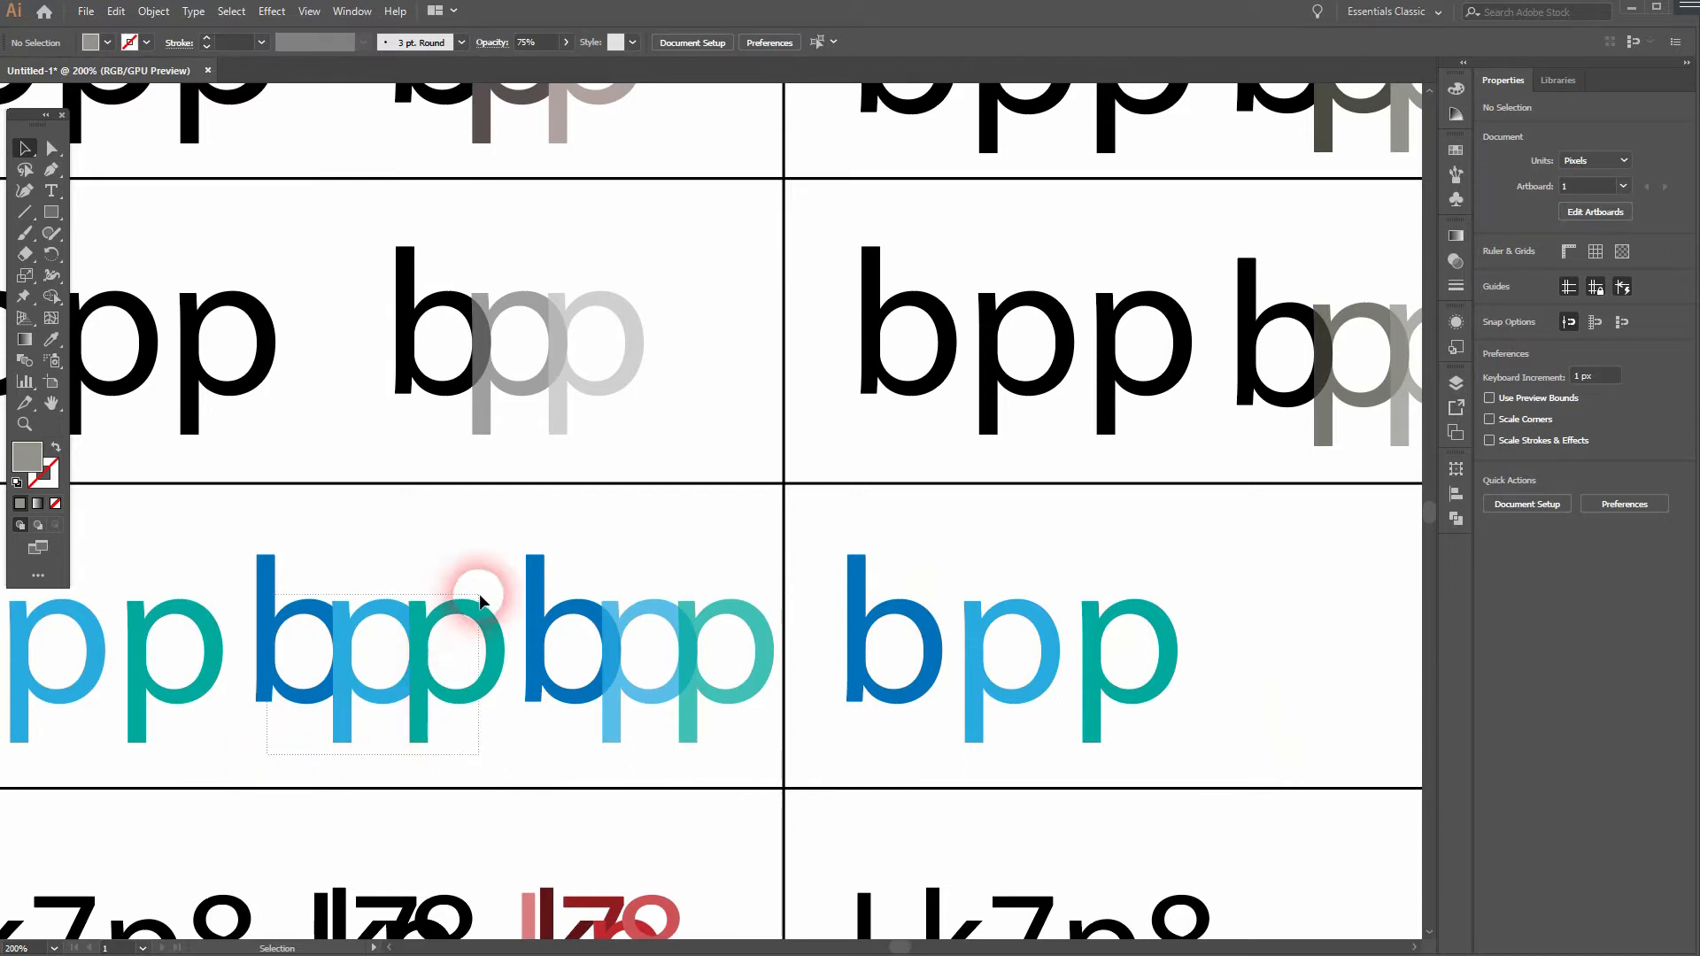
{"action": "left_click", "coordinate": [421, 691]}
{"action": "left_click", "coordinate": [898, 729]}
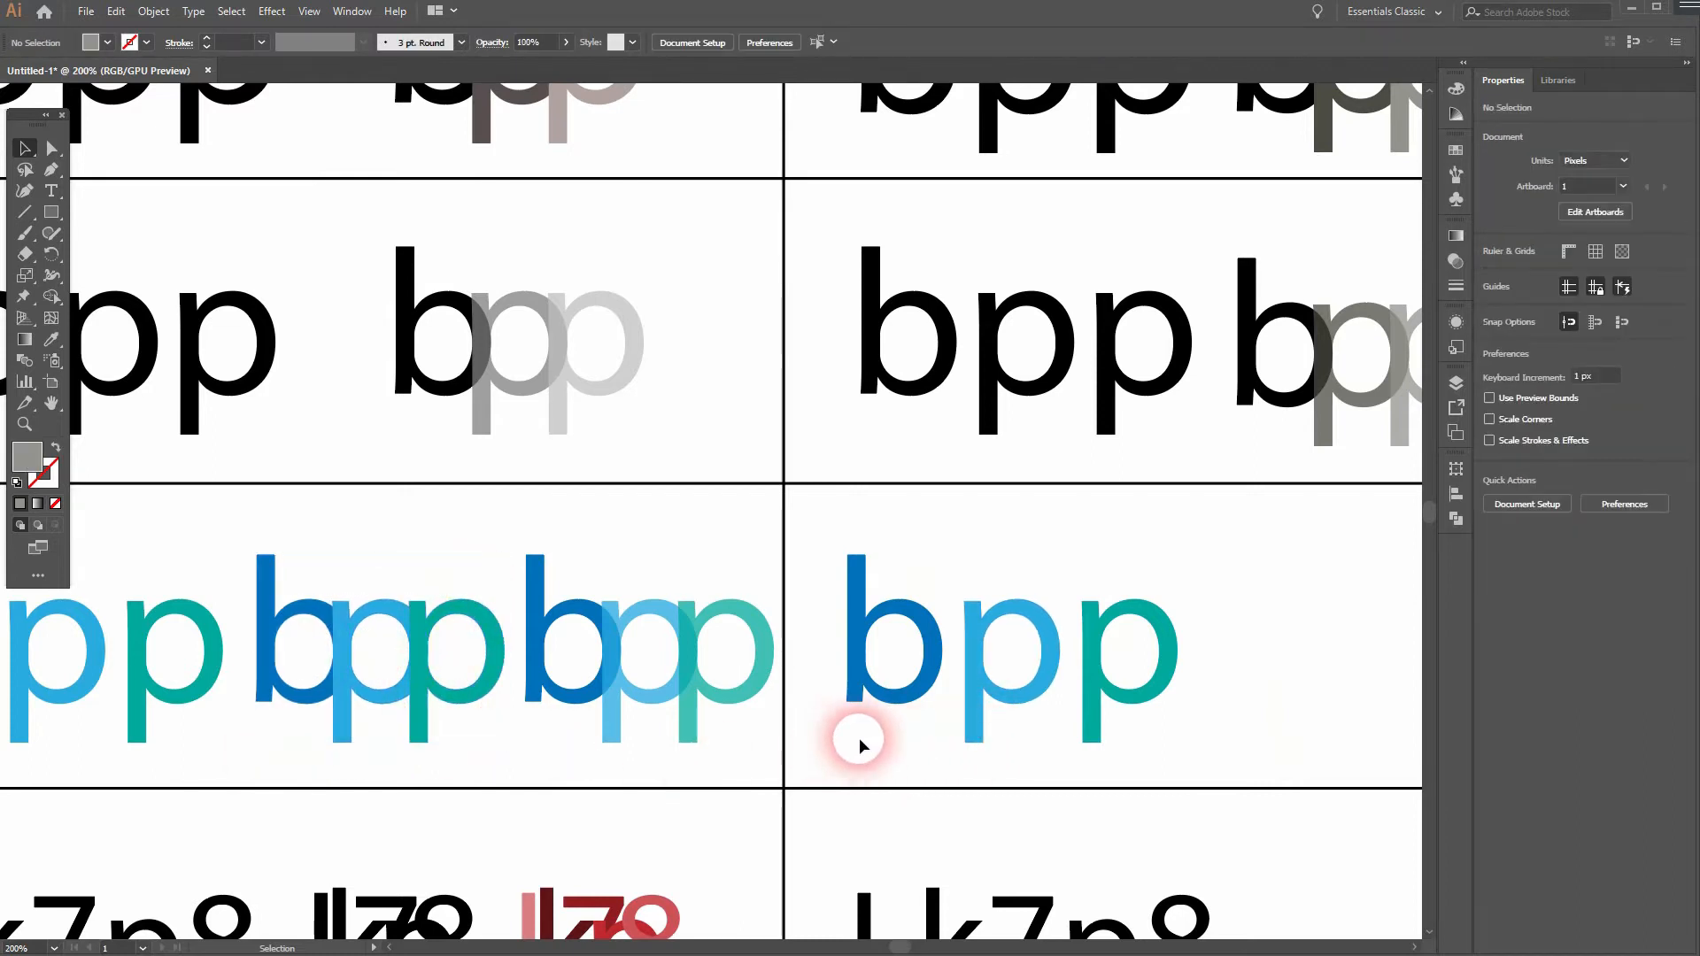
{"action": "left_click", "coordinate": [1080, 624]}
{"action": "right_click", "coordinate": [1096, 643]}
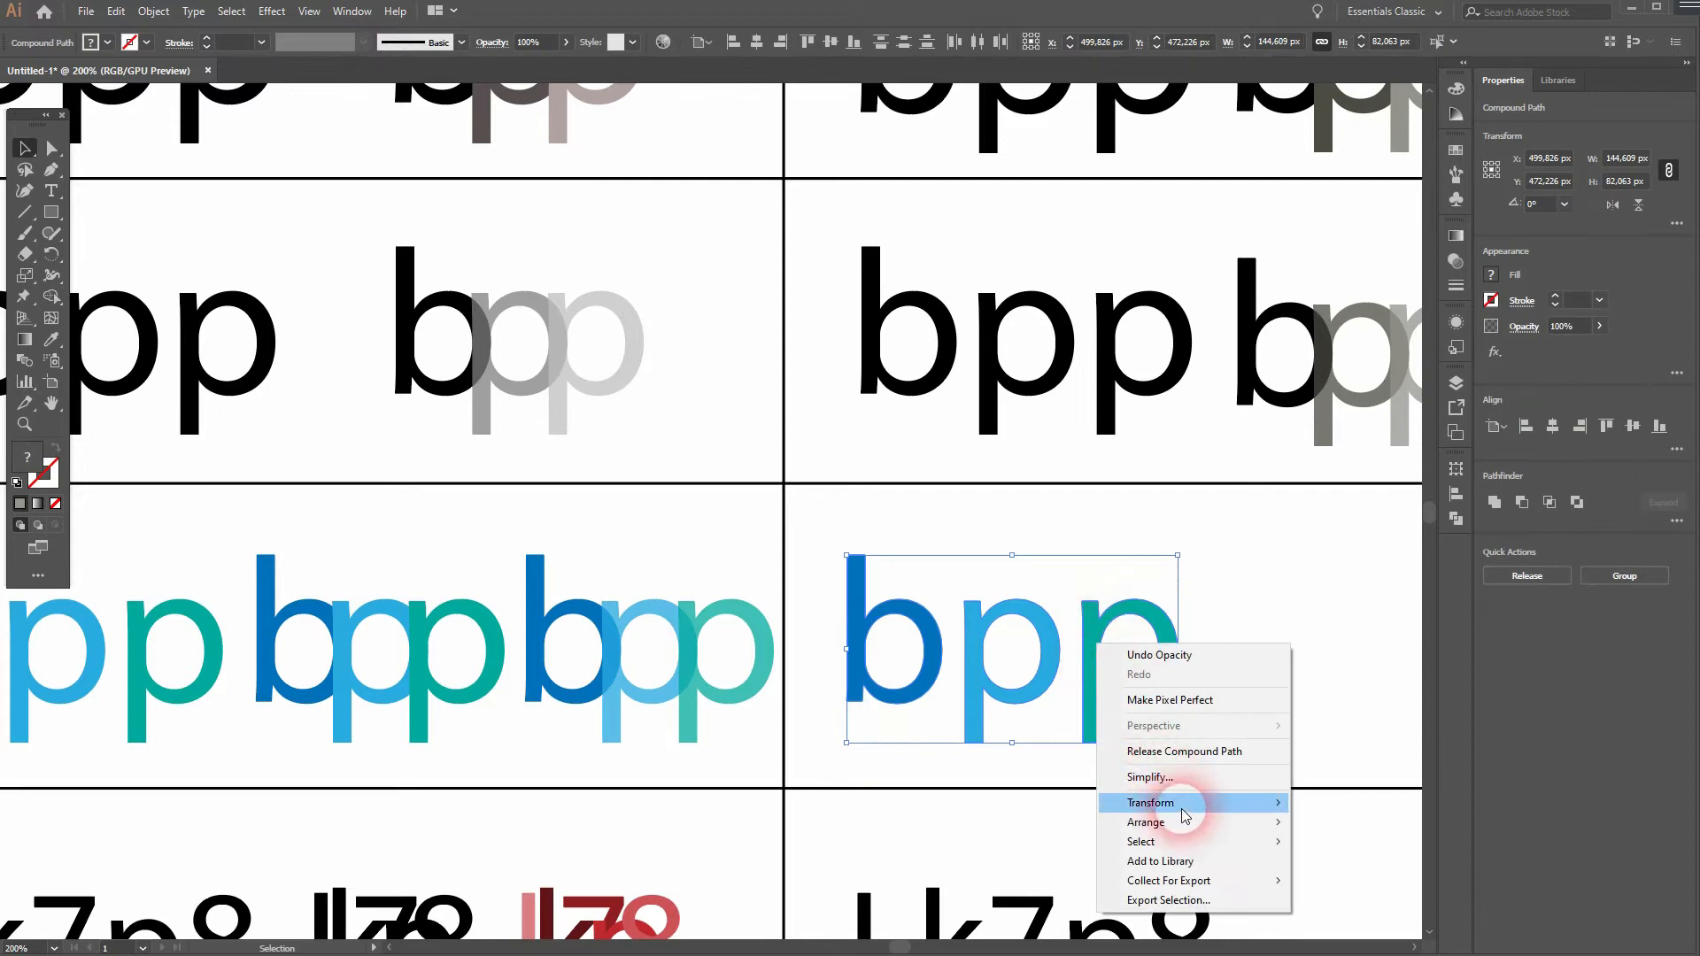
{"action": "left_click", "coordinate": [1375, 630]}
- Move the green p in the fourth row's second column over the light blue p so its stem overlaps the bowl
{"action": "mouse_move", "coordinate": [1095, 668]}
{"action": "left_mouse_down"}
{"action": "mouse_move", "coordinate": [1137, 626]}
{"action": "mouse_move", "coordinate": [1109, 660]}
{"action": "left_mouse_up"}
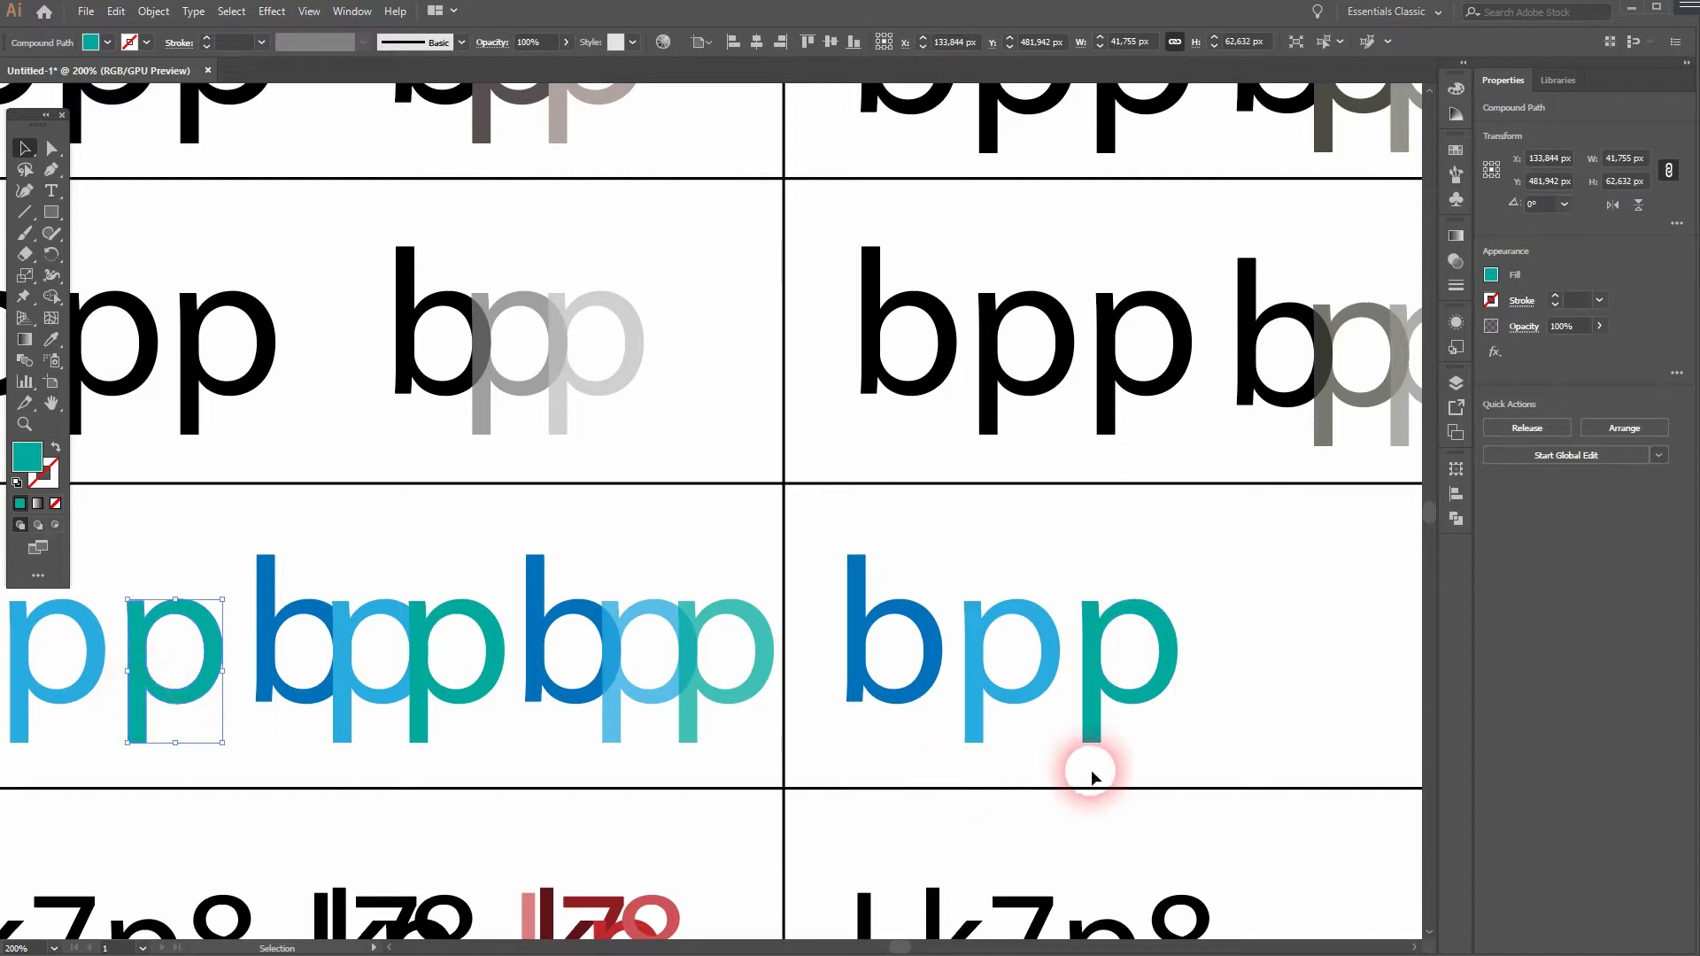
{"action": "left_click", "coordinate": [1199, 759]}
{"action": "left_click", "coordinate": [1087, 702]}
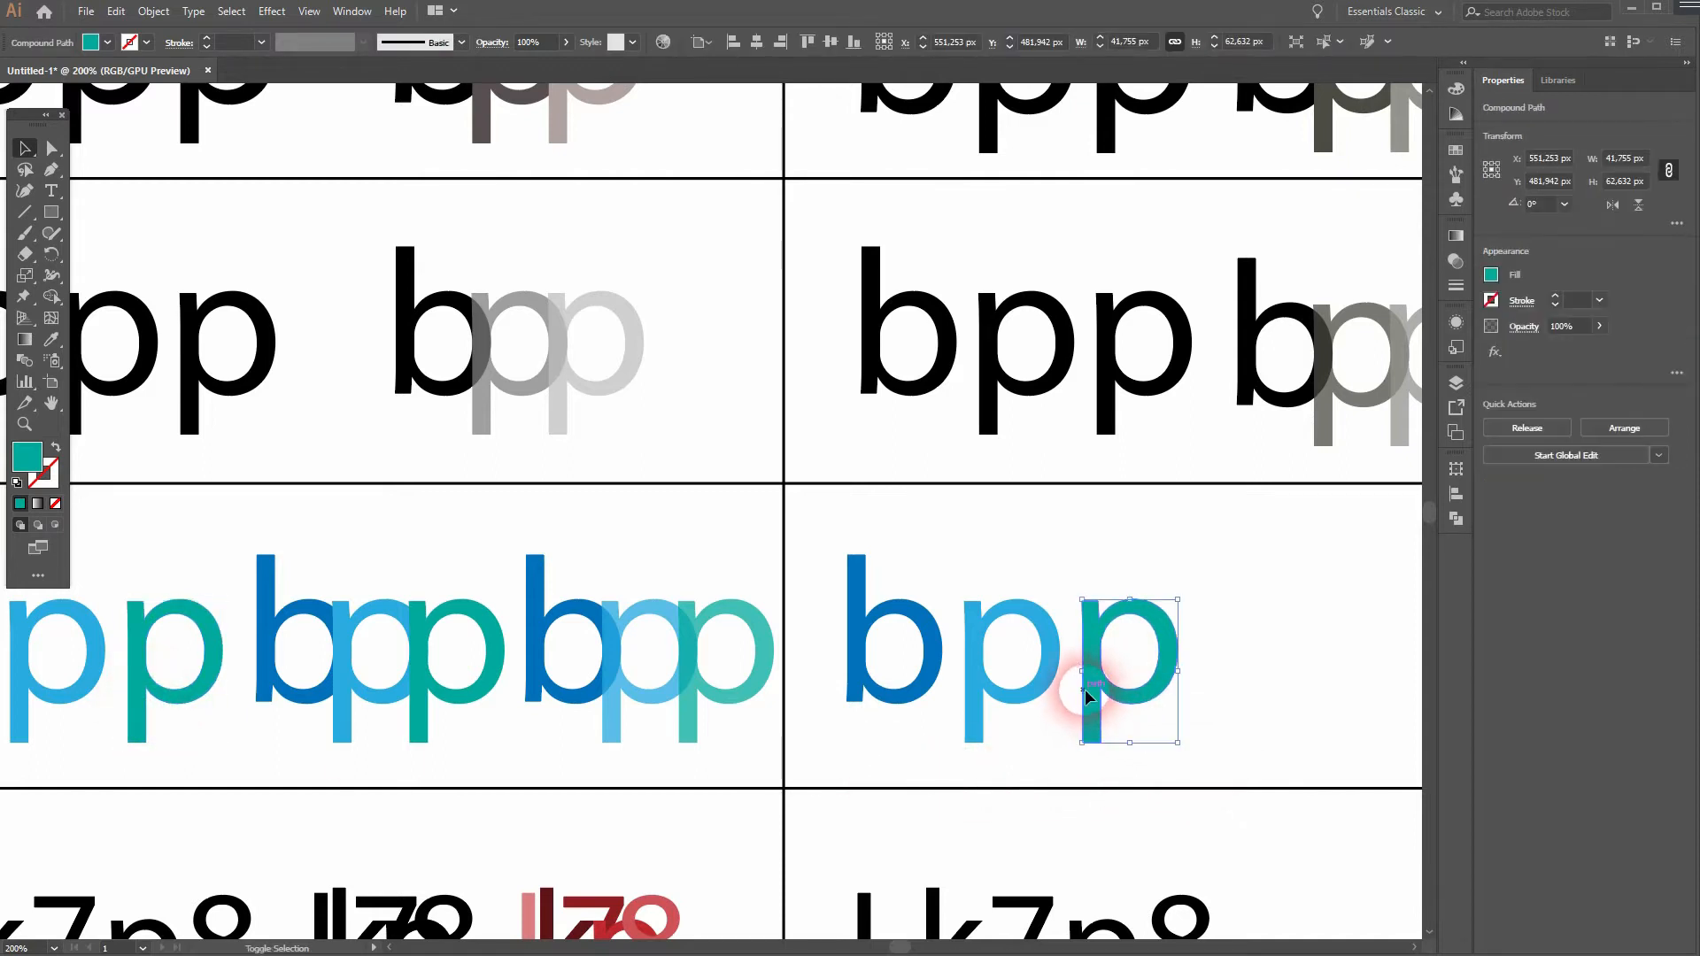
{"action": "left_click_drag", "start_coordinate": [1082, 689], "coordinate": [1043, 696]}
- Move the light blue and green p together over the dark blue b so the light blue stem overlaps its bowl
{"action": "left_click_drag", "start_coordinate": [926, 768], "coordinate": [1093, 680]}
{"action": "left_click_drag", "start_coordinate": [960, 770], "coordinate": [1101, 664]}
{"action": "key", "text": "a"}
{"action": "left_click_drag", "start_coordinate": [965, 706], "coordinate": [925, 710]}
{"action": "key", "text": "v"}
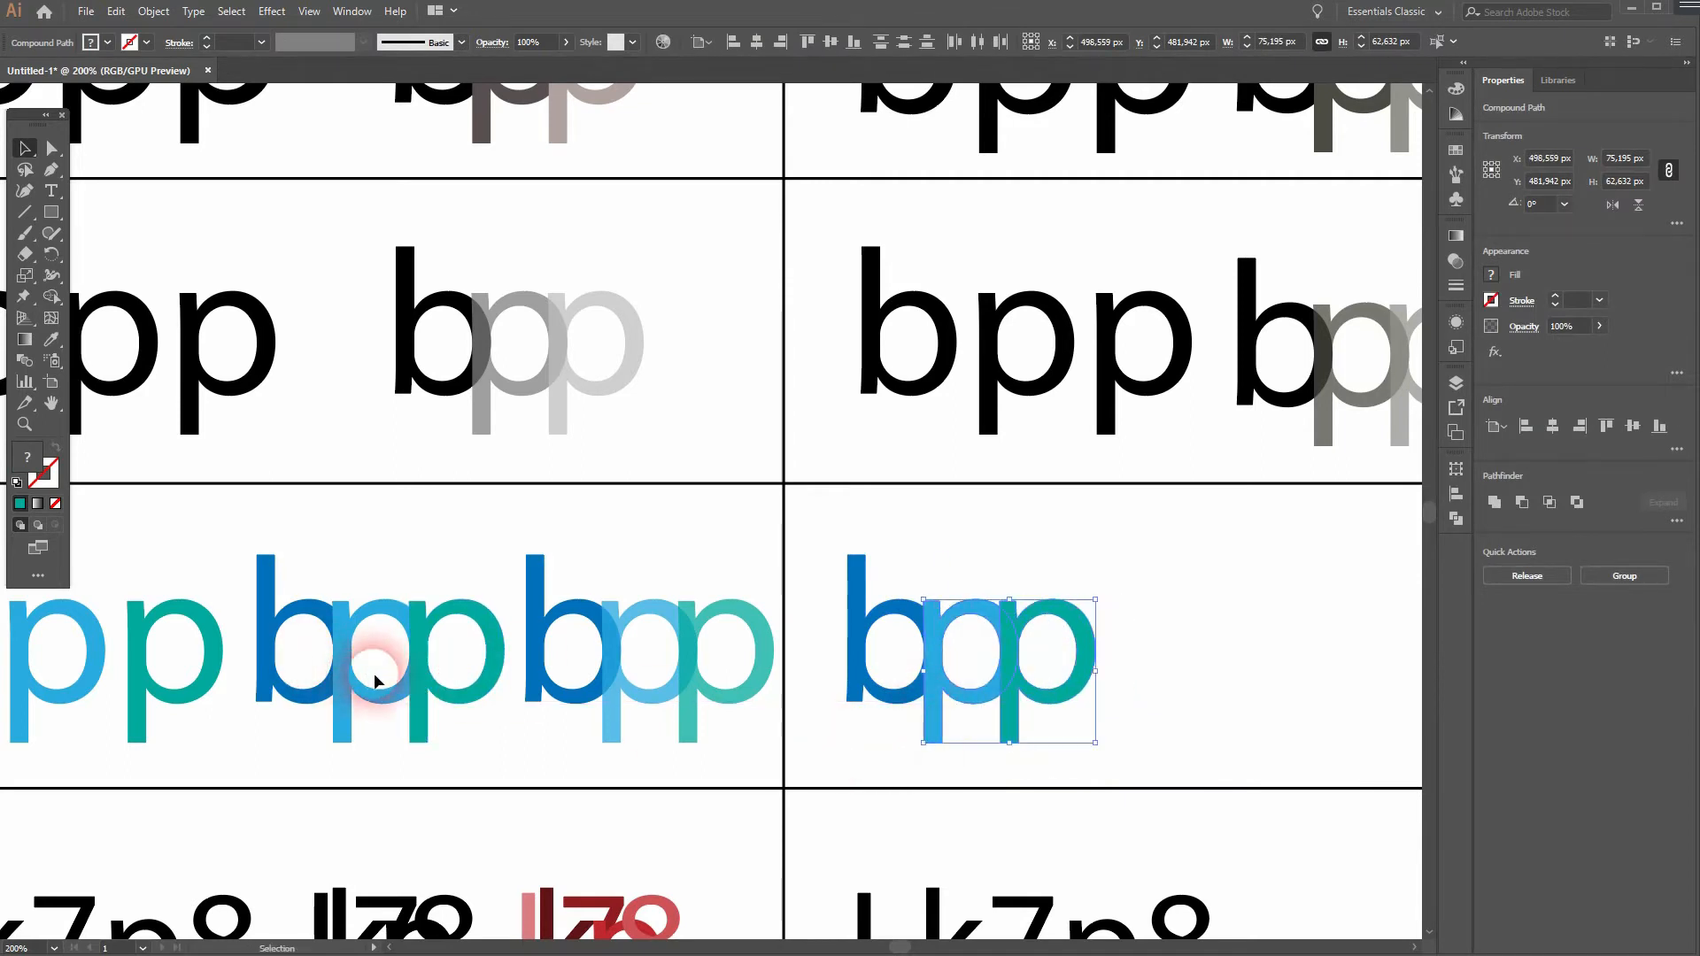
- Set the opacity of the light blue p and the green p in the fourth row's second column to 75% each
{"action": "left_click", "coordinate": [1114, 714]}
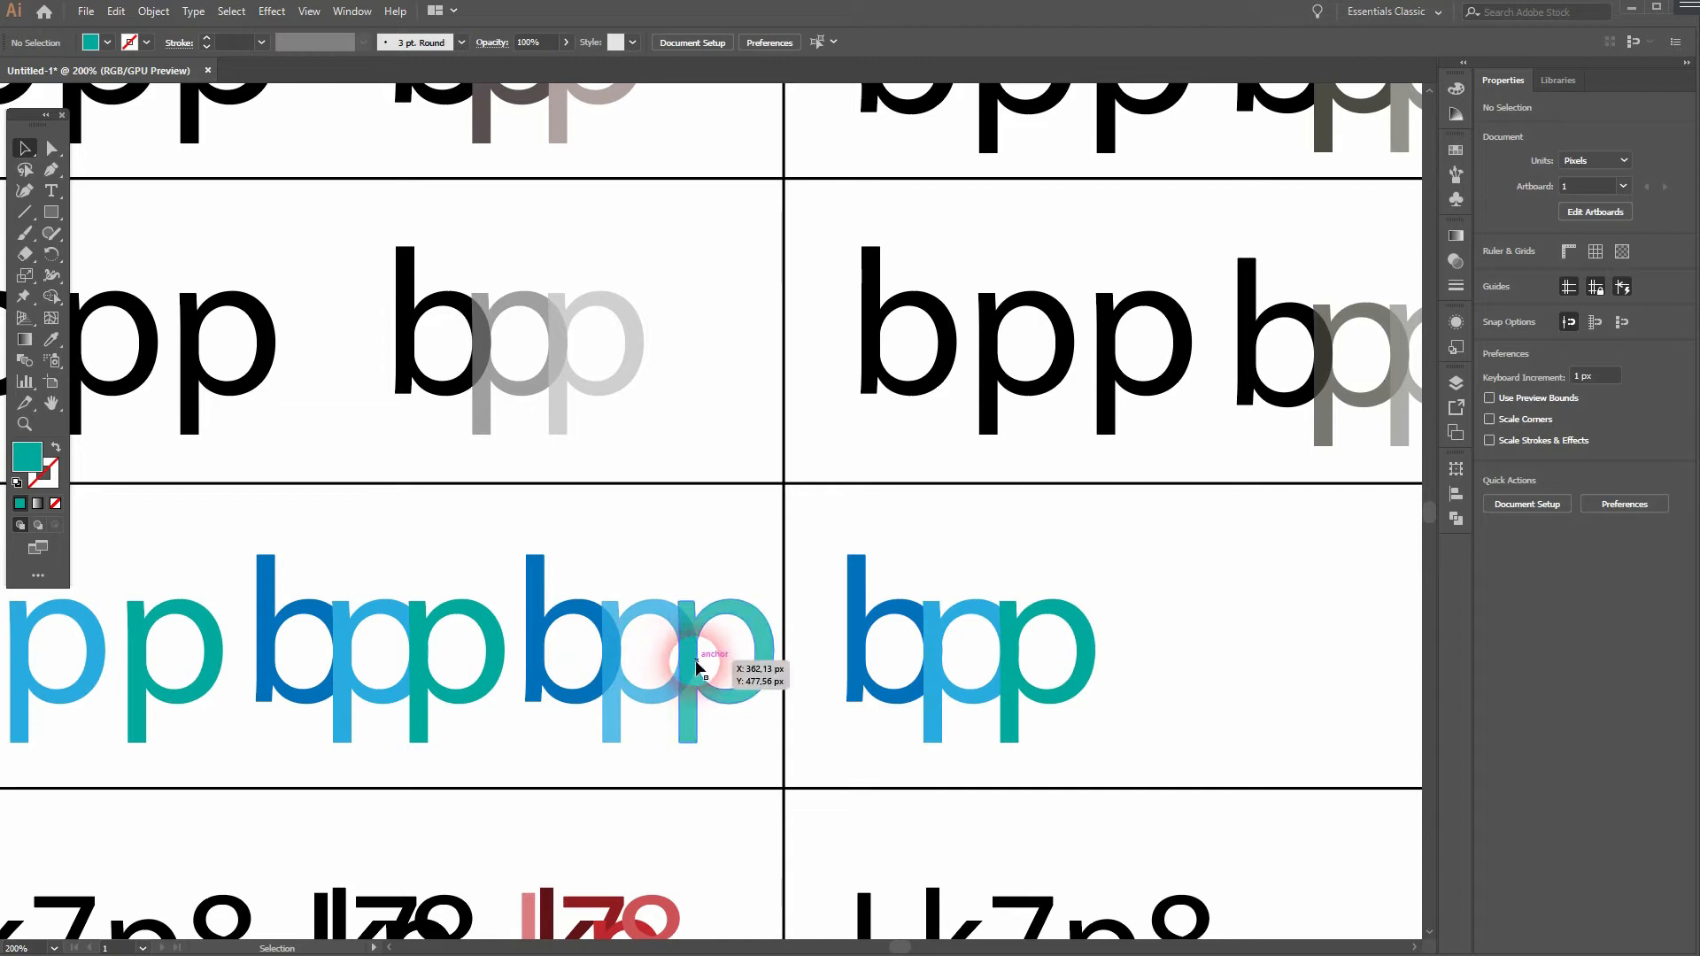
{"action": "left_click", "coordinate": [929, 683]}
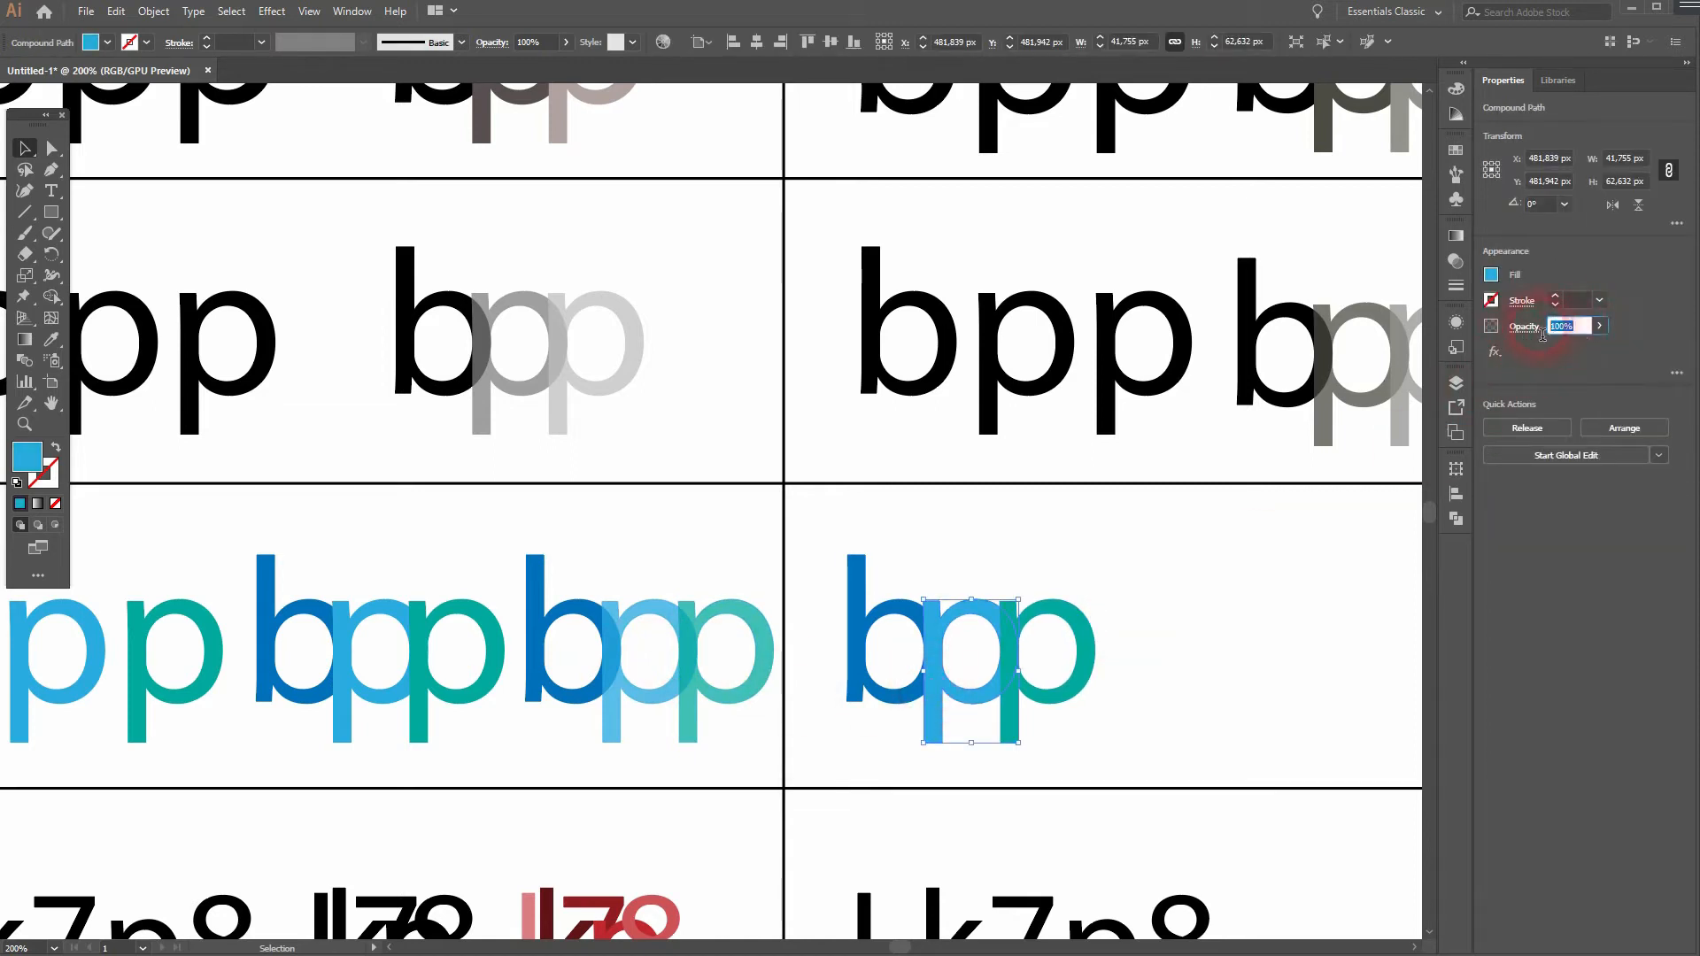
{"action": "left_click", "coordinate": [1036, 682]}
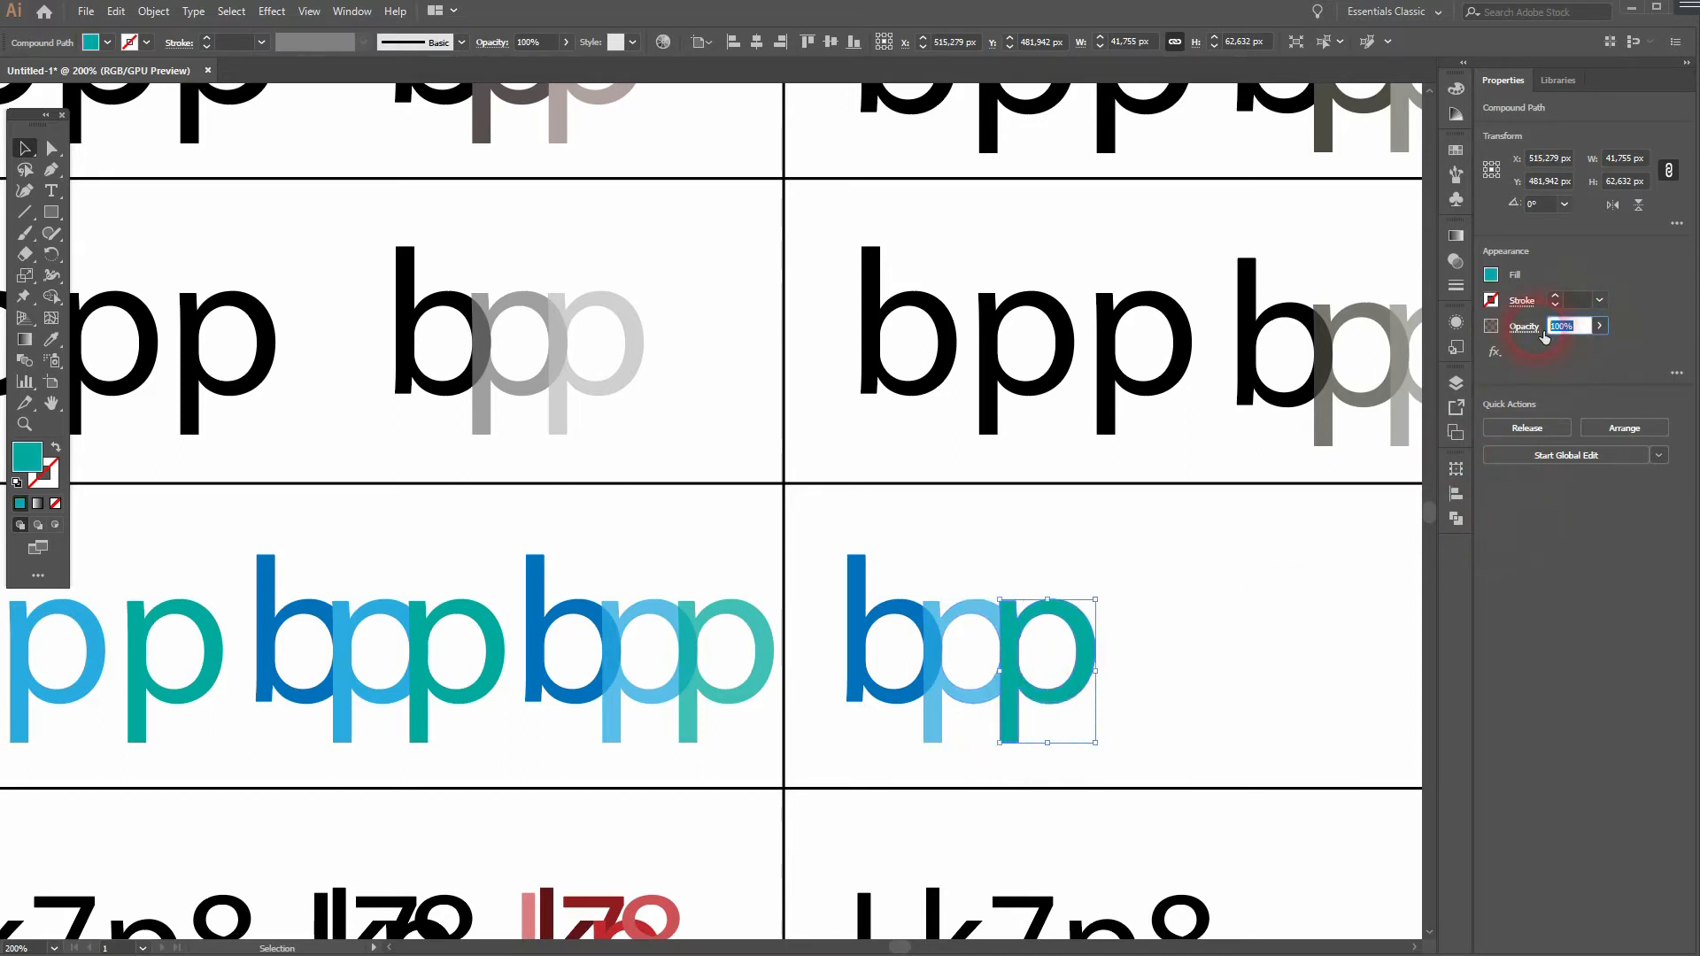
{"action": "key", "text": "Return"}
{"action": "left_click", "coordinate": [1121, 701]}
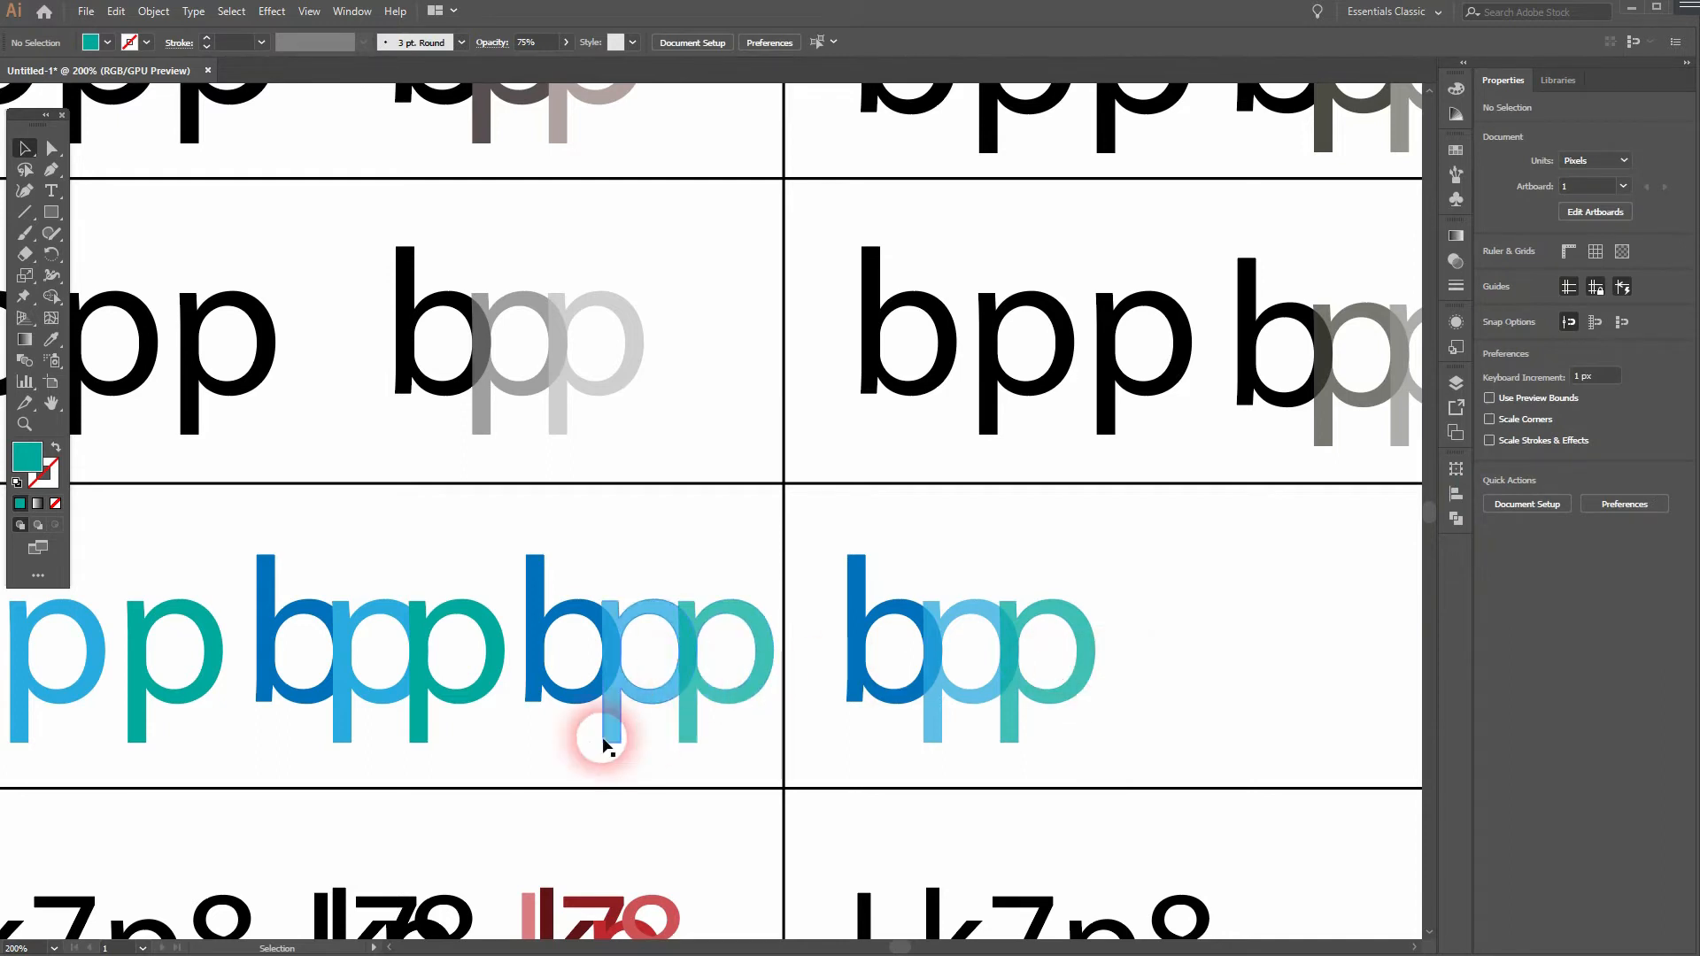
- Convert the second-column "Lk7p8" text in the fifth row to outlines
{"action": "left_click_drag", "start_coordinate": [462, 789], "coordinate": [817, 633]}
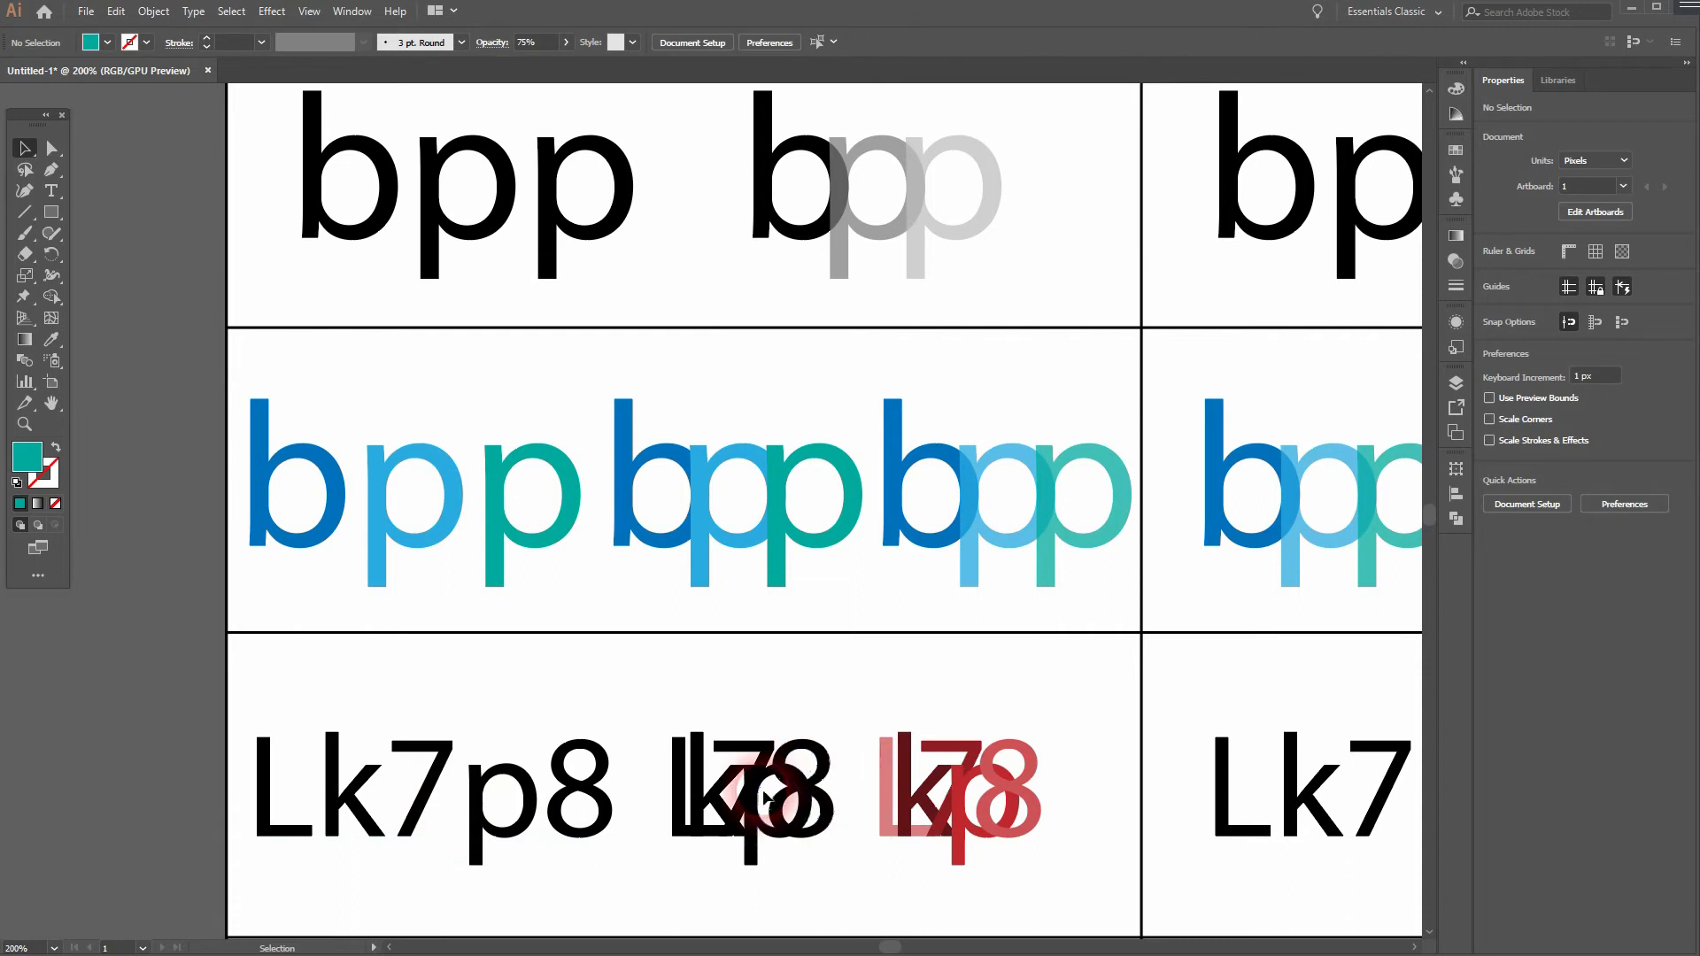
{"action": "left_click_drag", "start_coordinate": [1127, 774], "coordinate": [802, 746]}
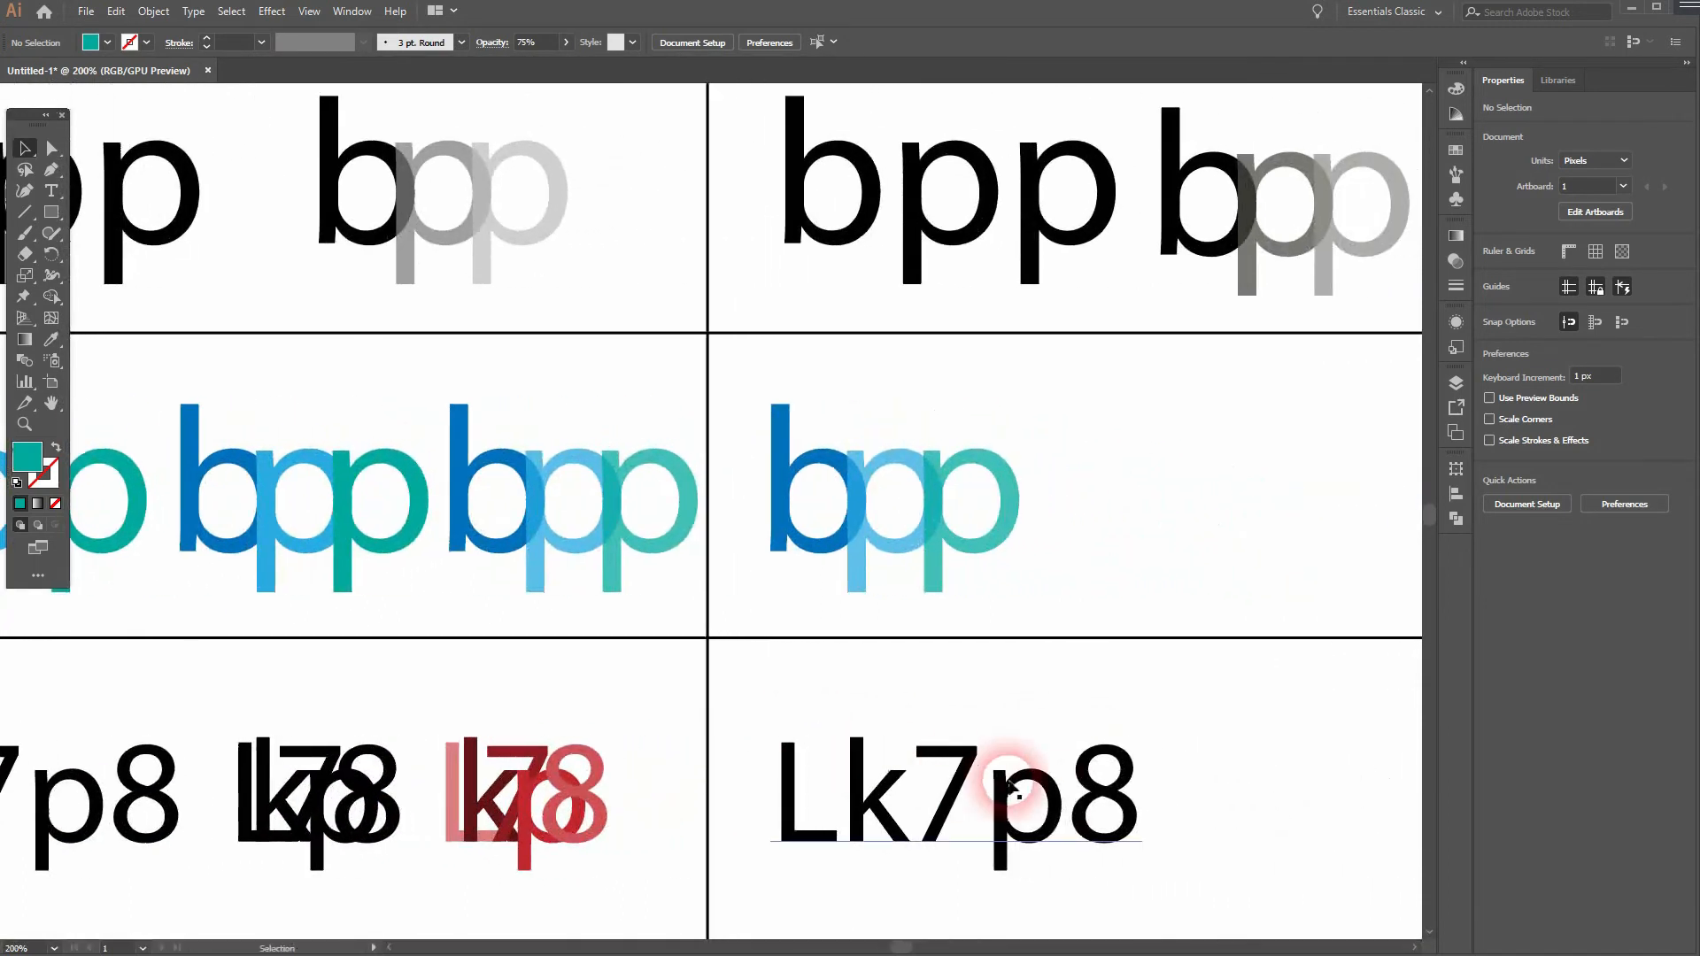
{"action": "right_click", "coordinate": [1007, 784]}
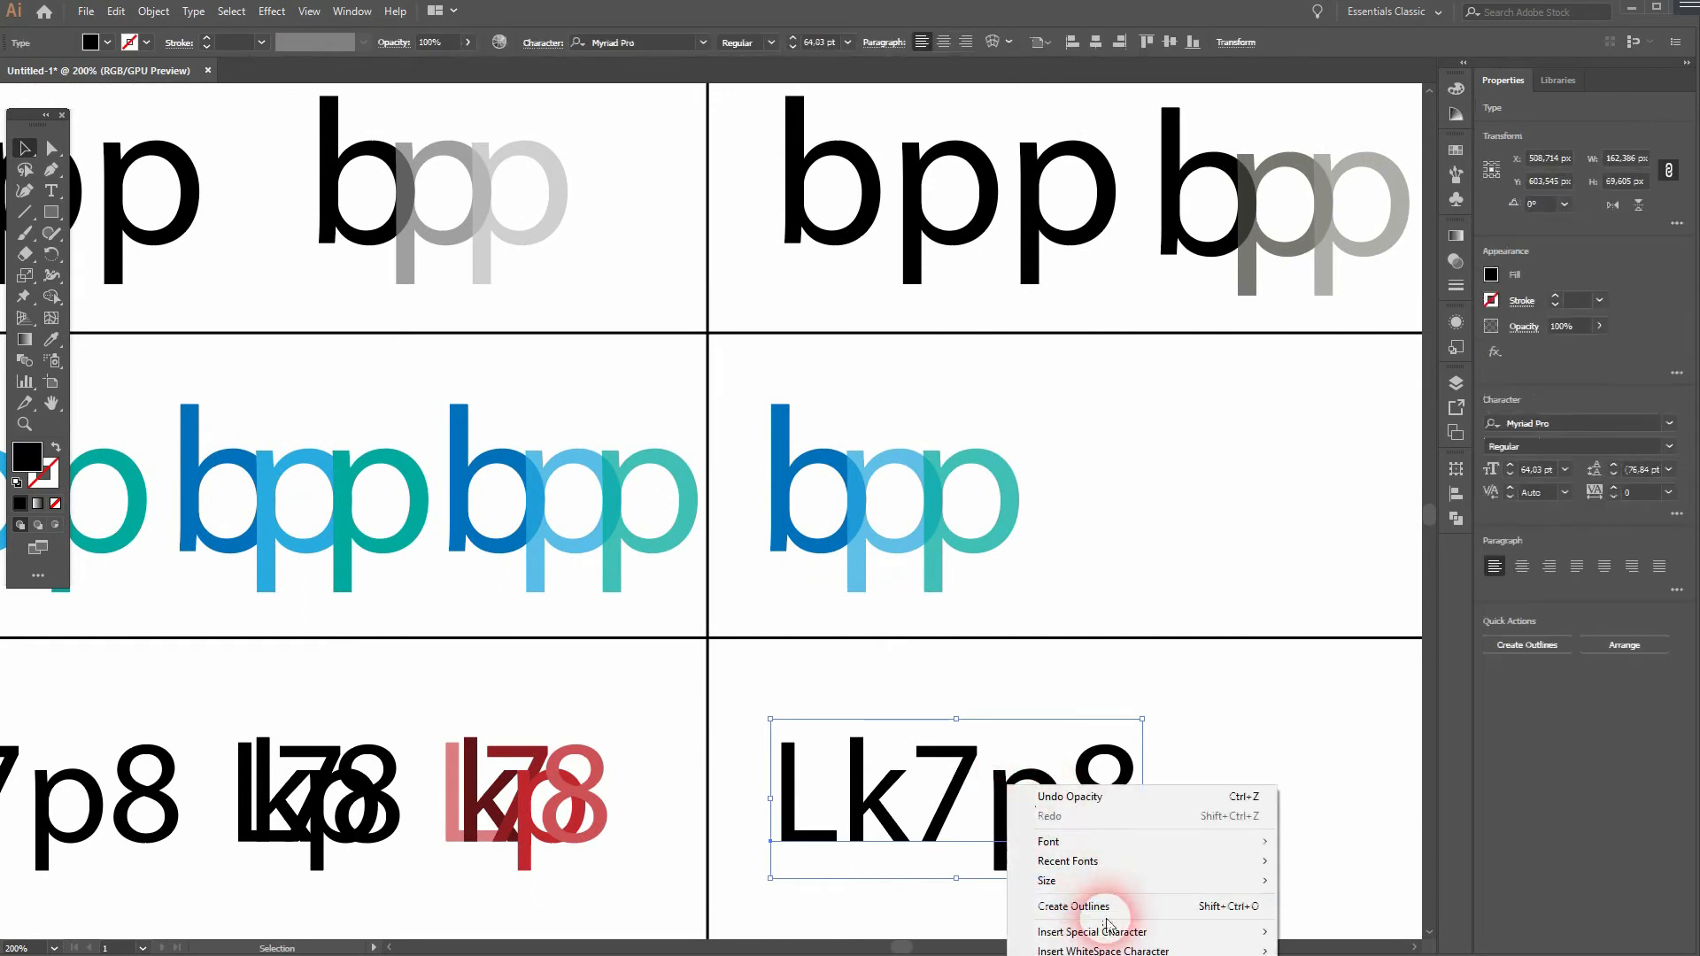
{"action": "left_click", "coordinate": [1107, 912]}
{"action": "left_click", "coordinate": [1225, 800]}
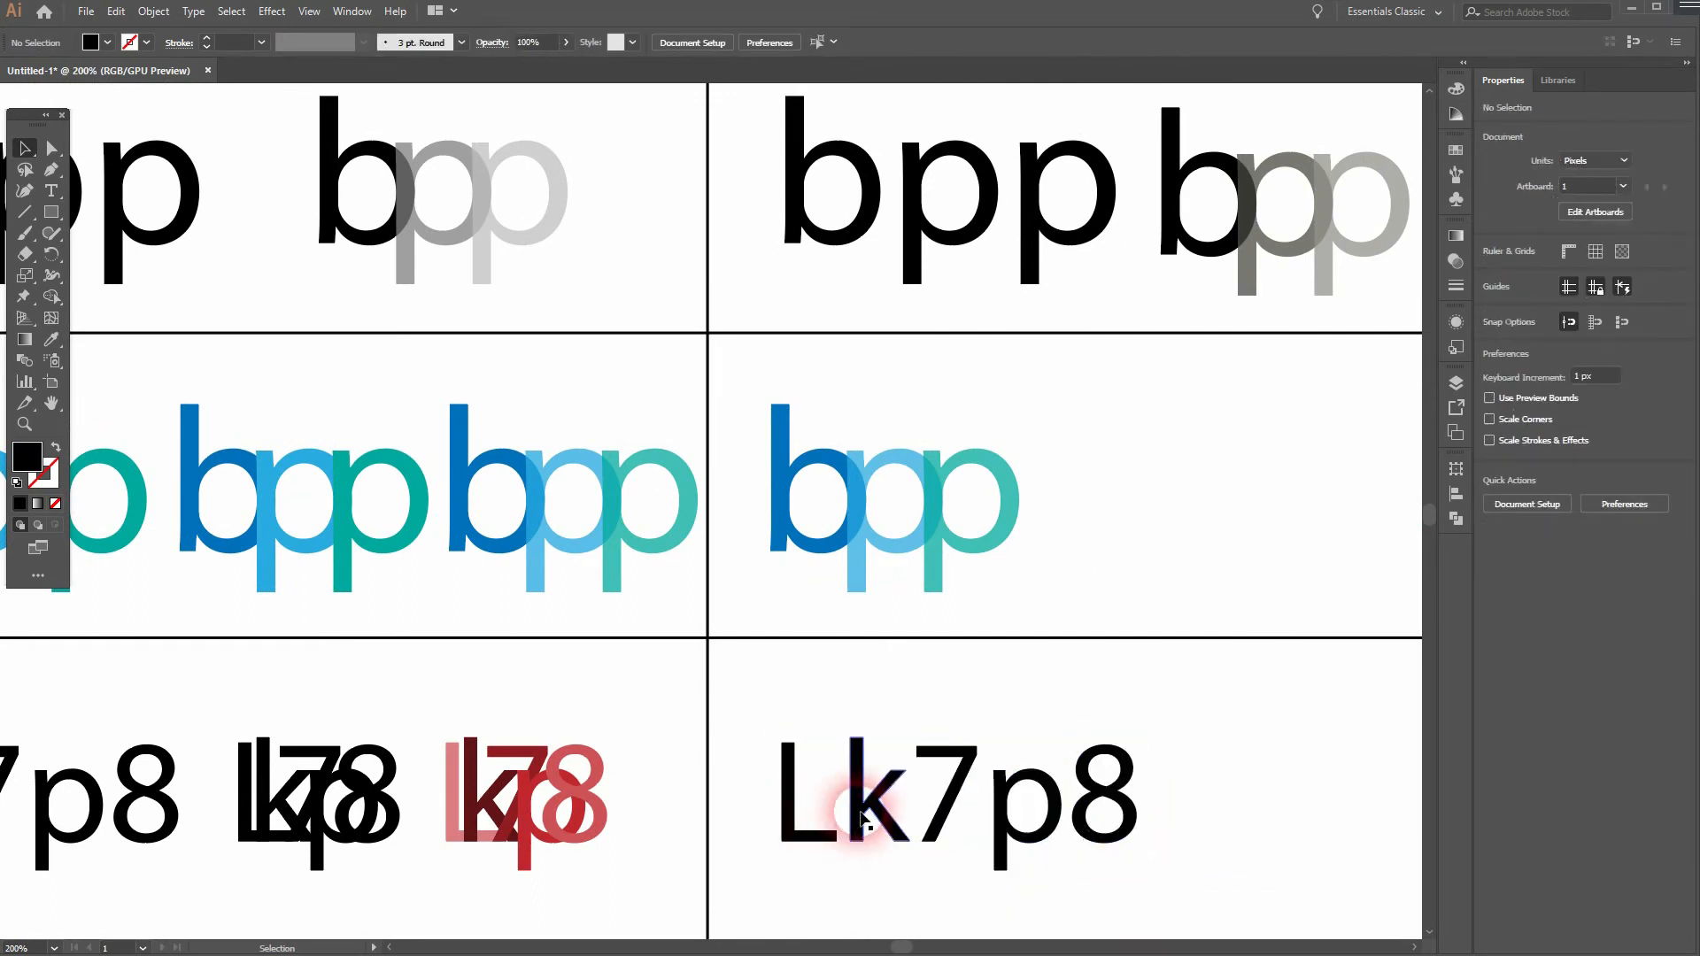
- Ungroup the outlined "Lk7p8" so its letters can be moved separately
{"action": "left_click_drag", "start_coordinate": [996, 762], "coordinate": [1030, 734]}
{"action": "key", "text": "ctrl+z"}
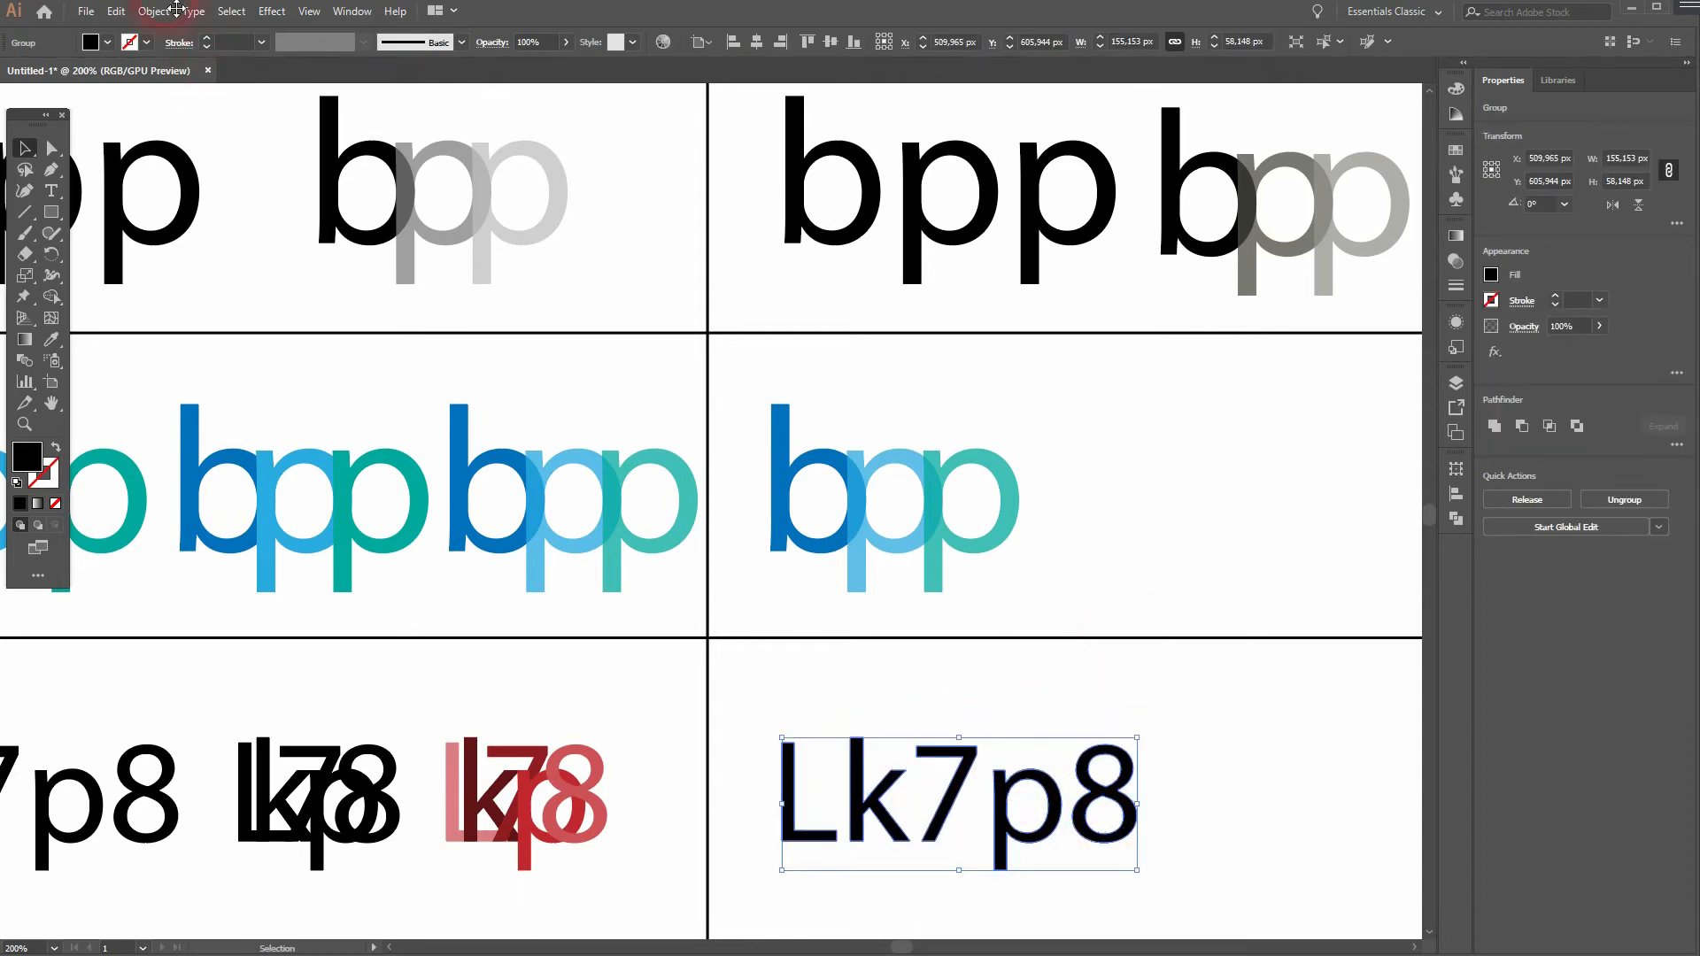
{"action": "left_click", "coordinate": [177, 11]}
{"action": "left_click", "coordinate": [216, 95]}
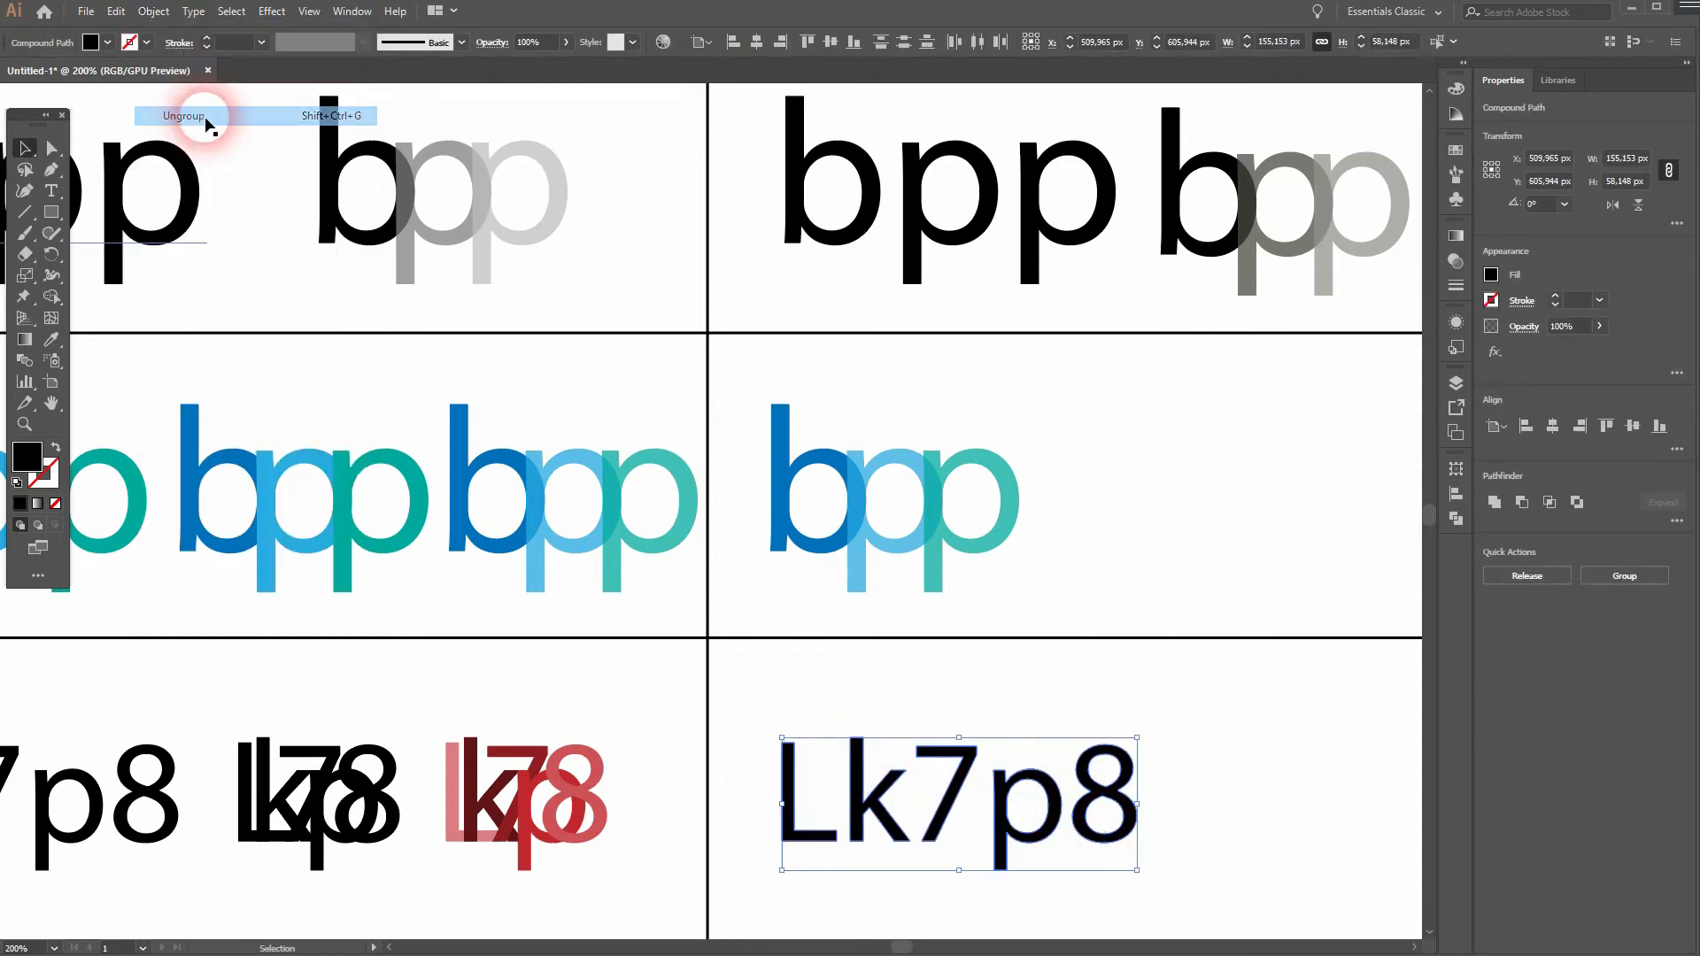
{"action": "left_click", "coordinate": [964, 629]}
- Move the k, 7, p and 8 leftward so each overlaps its neighbour, and shift the L slightly left of the k
{"action": "left_click_drag", "start_coordinate": [857, 819], "coordinate": [801, 822]}
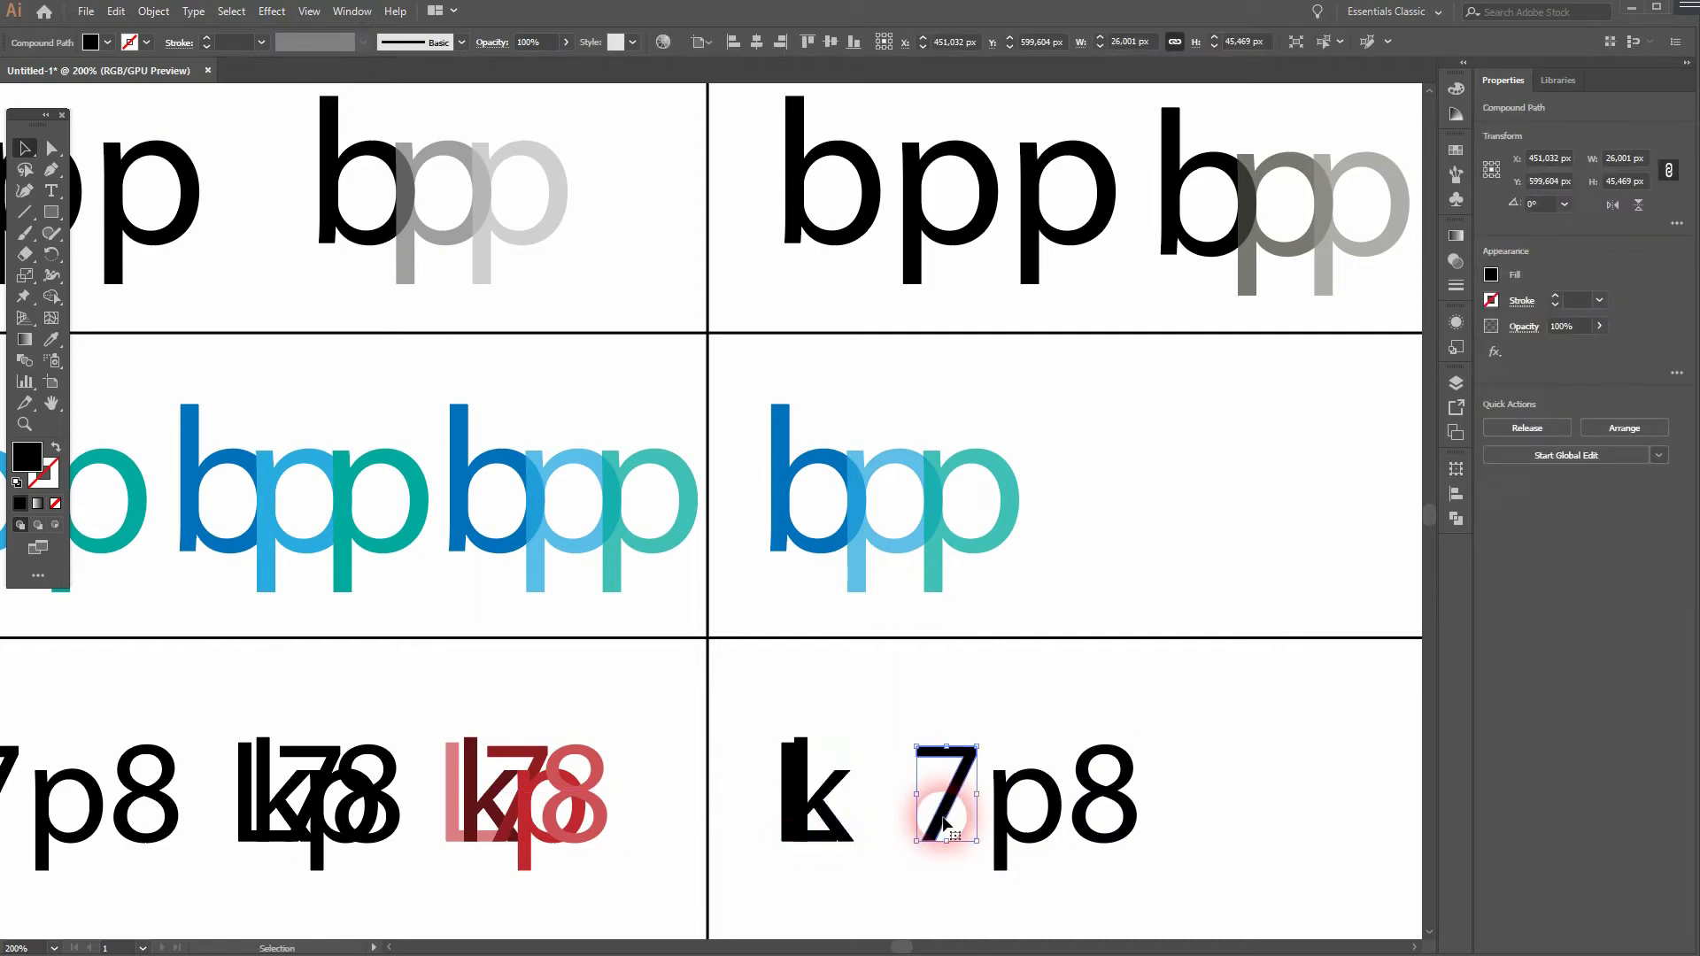
{"action": "left_click_drag", "start_coordinate": [947, 814], "coordinate": [838, 824]}
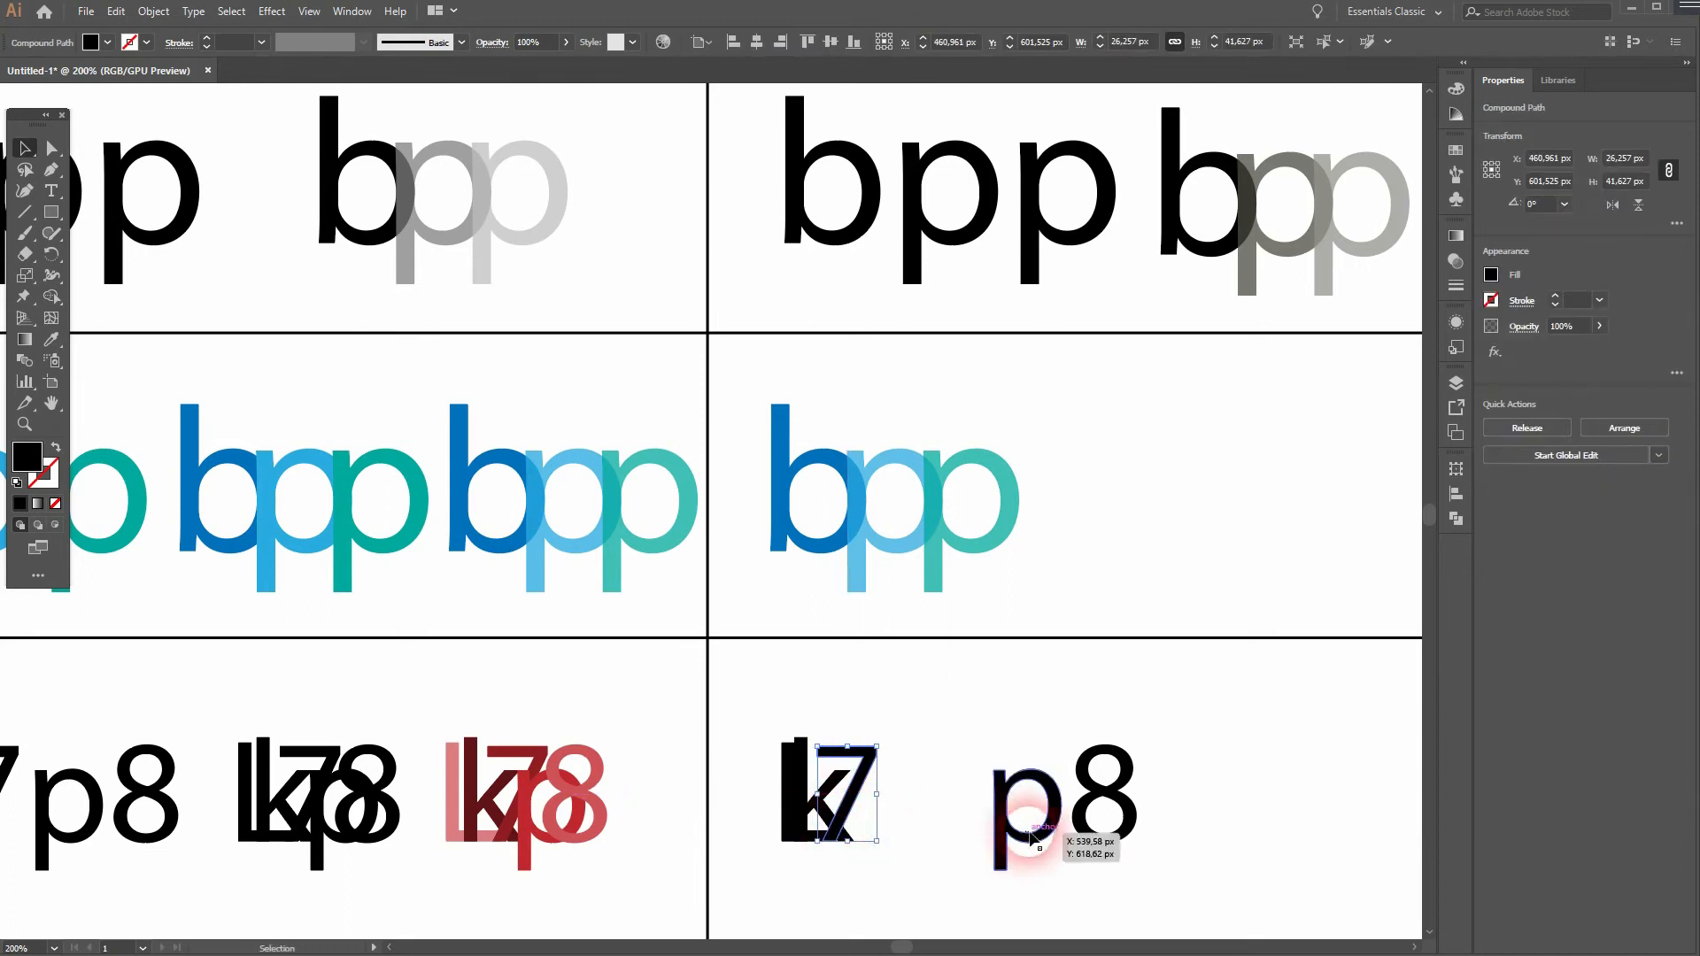
{"action": "left_click_drag", "start_coordinate": [1004, 841], "coordinate": [849, 841]}
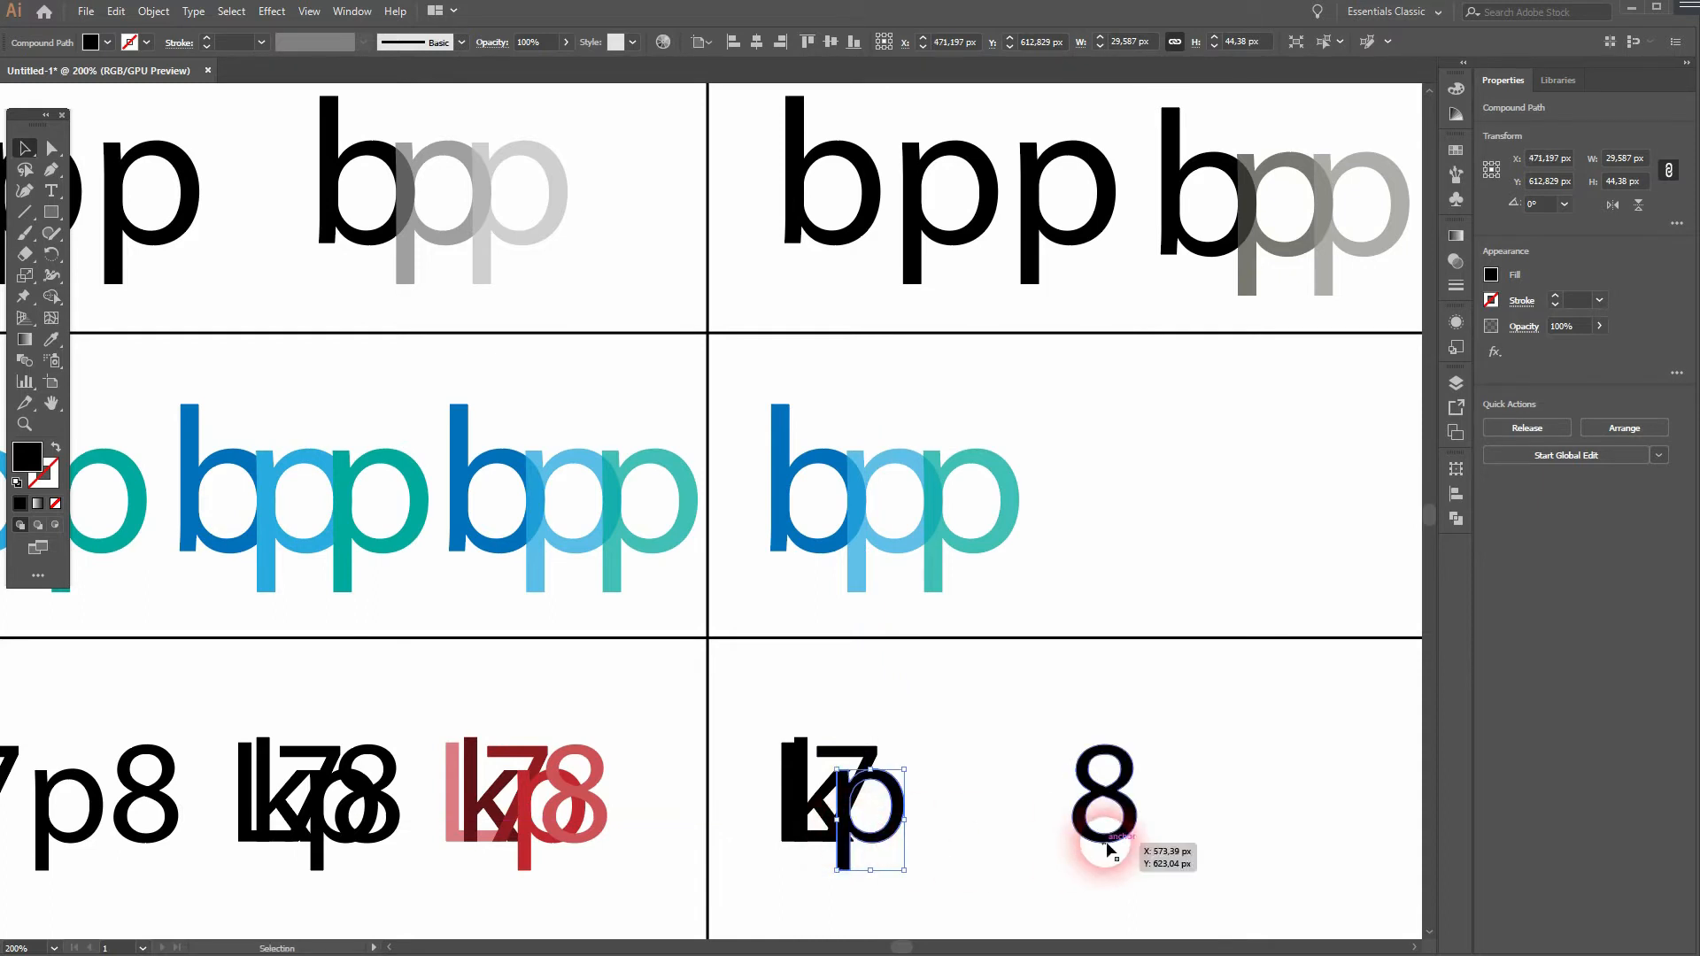
{"action": "left_click", "coordinate": [1101, 845]}
{"action": "left_click_drag", "start_coordinate": [1105, 792], "coordinate": [895, 793]}
{"action": "left_click", "coordinate": [1009, 814]}
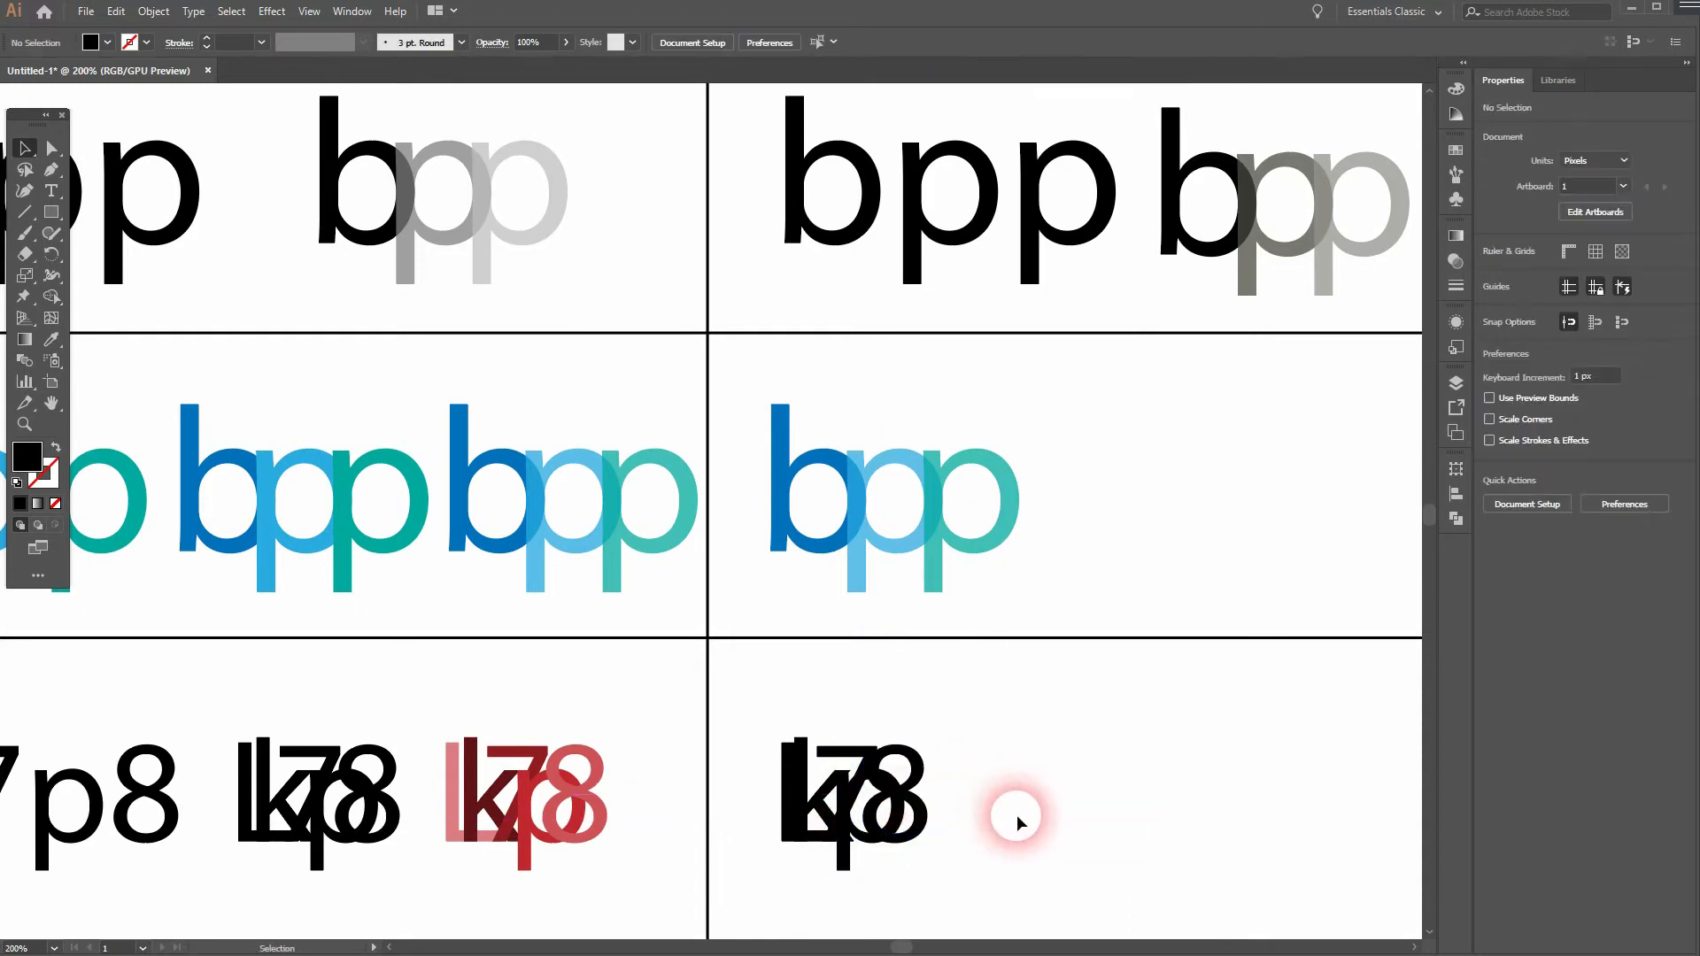
{"action": "left_click_drag", "start_coordinate": [783, 811], "coordinate": [774, 813]}
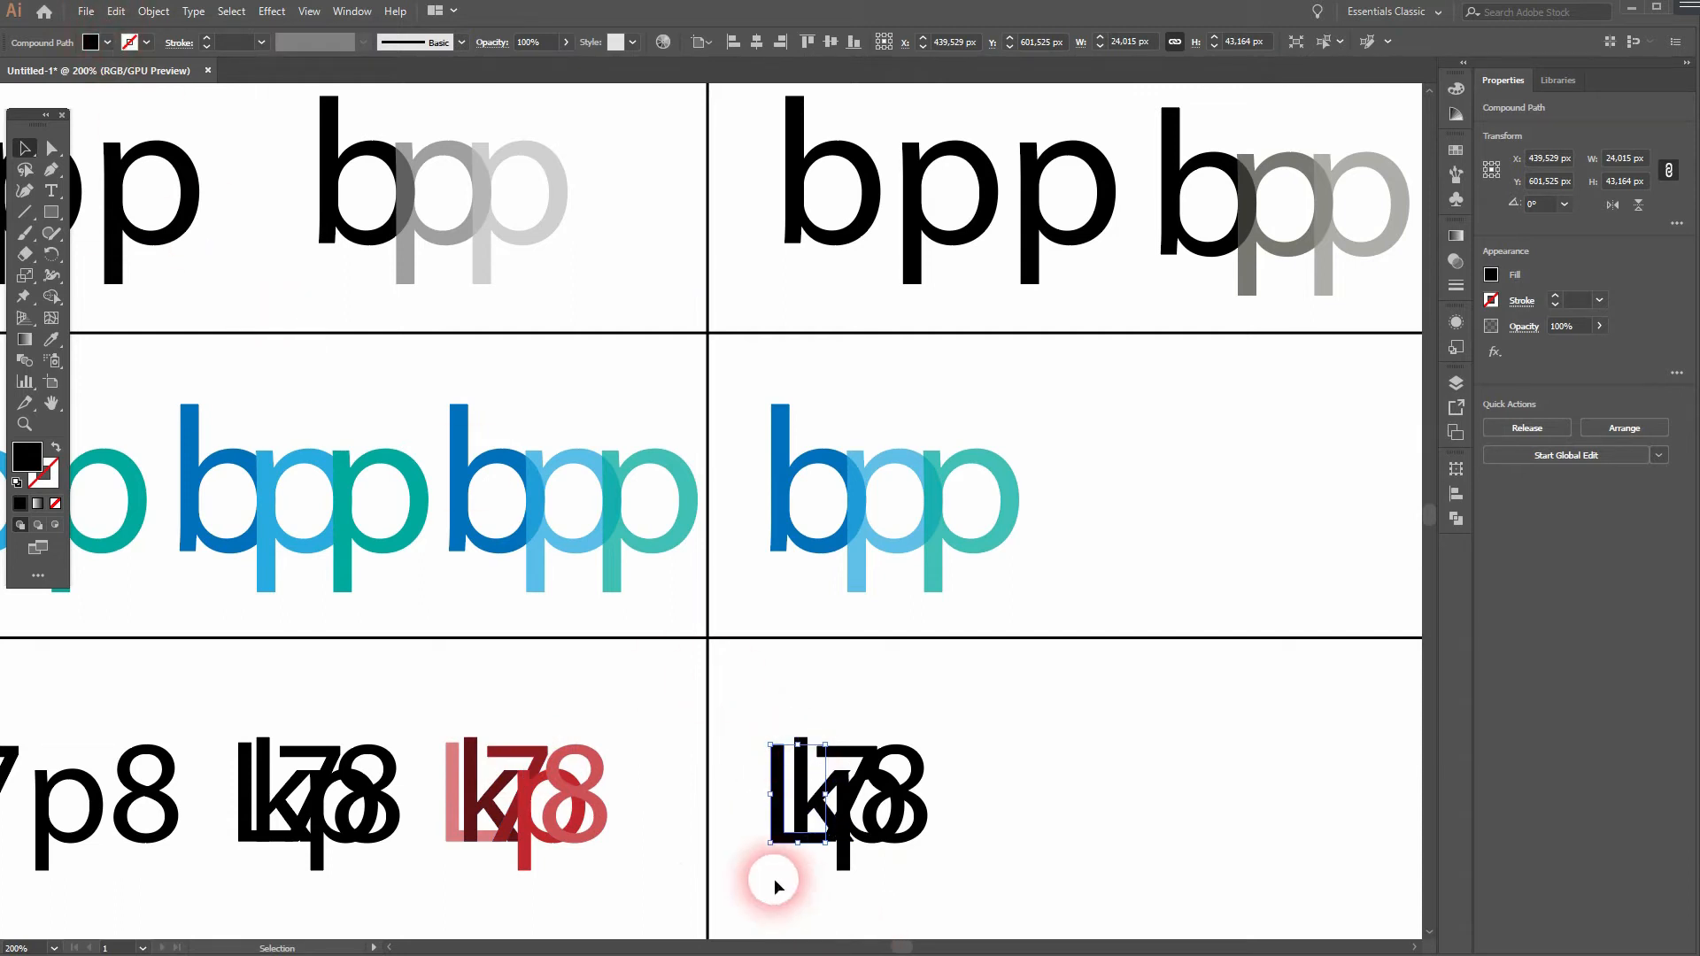
- Fill all the overlapped "Lk7p8" letters in the second column with dark red
{"action": "left_click_drag", "start_coordinate": [771, 876], "coordinate": [938, 779]}
{"action": "left_click", "coordinate": [106, 42]}
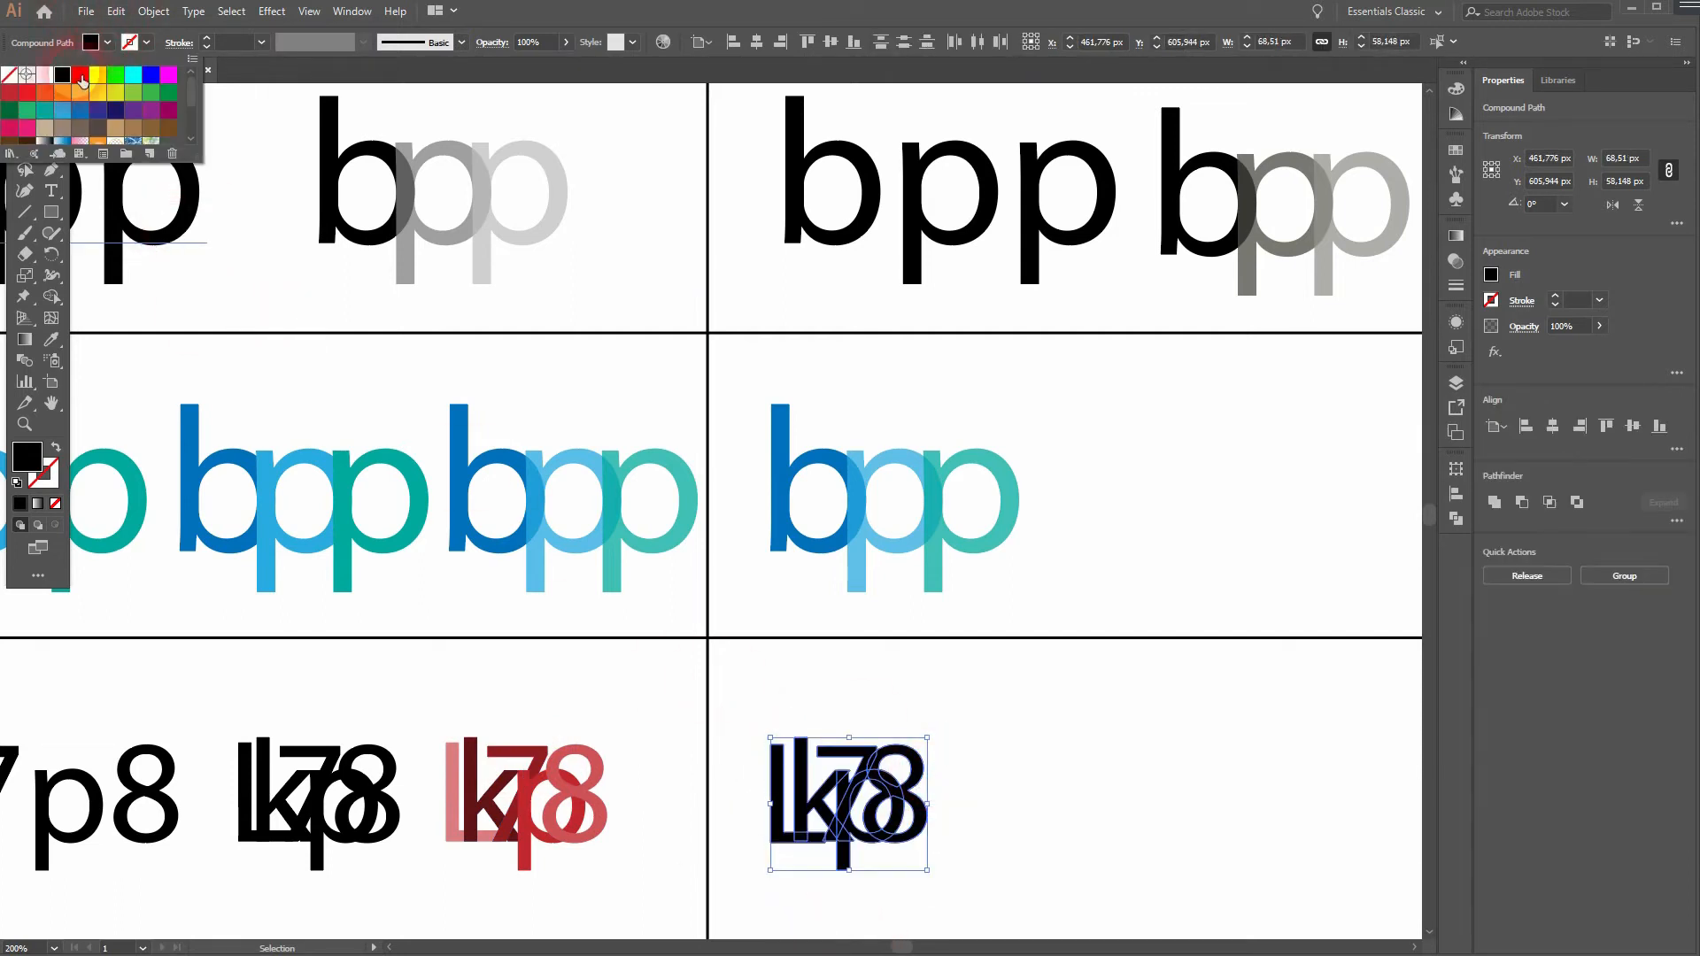
{"action": "left_click", "coordinate": [15, 99]}
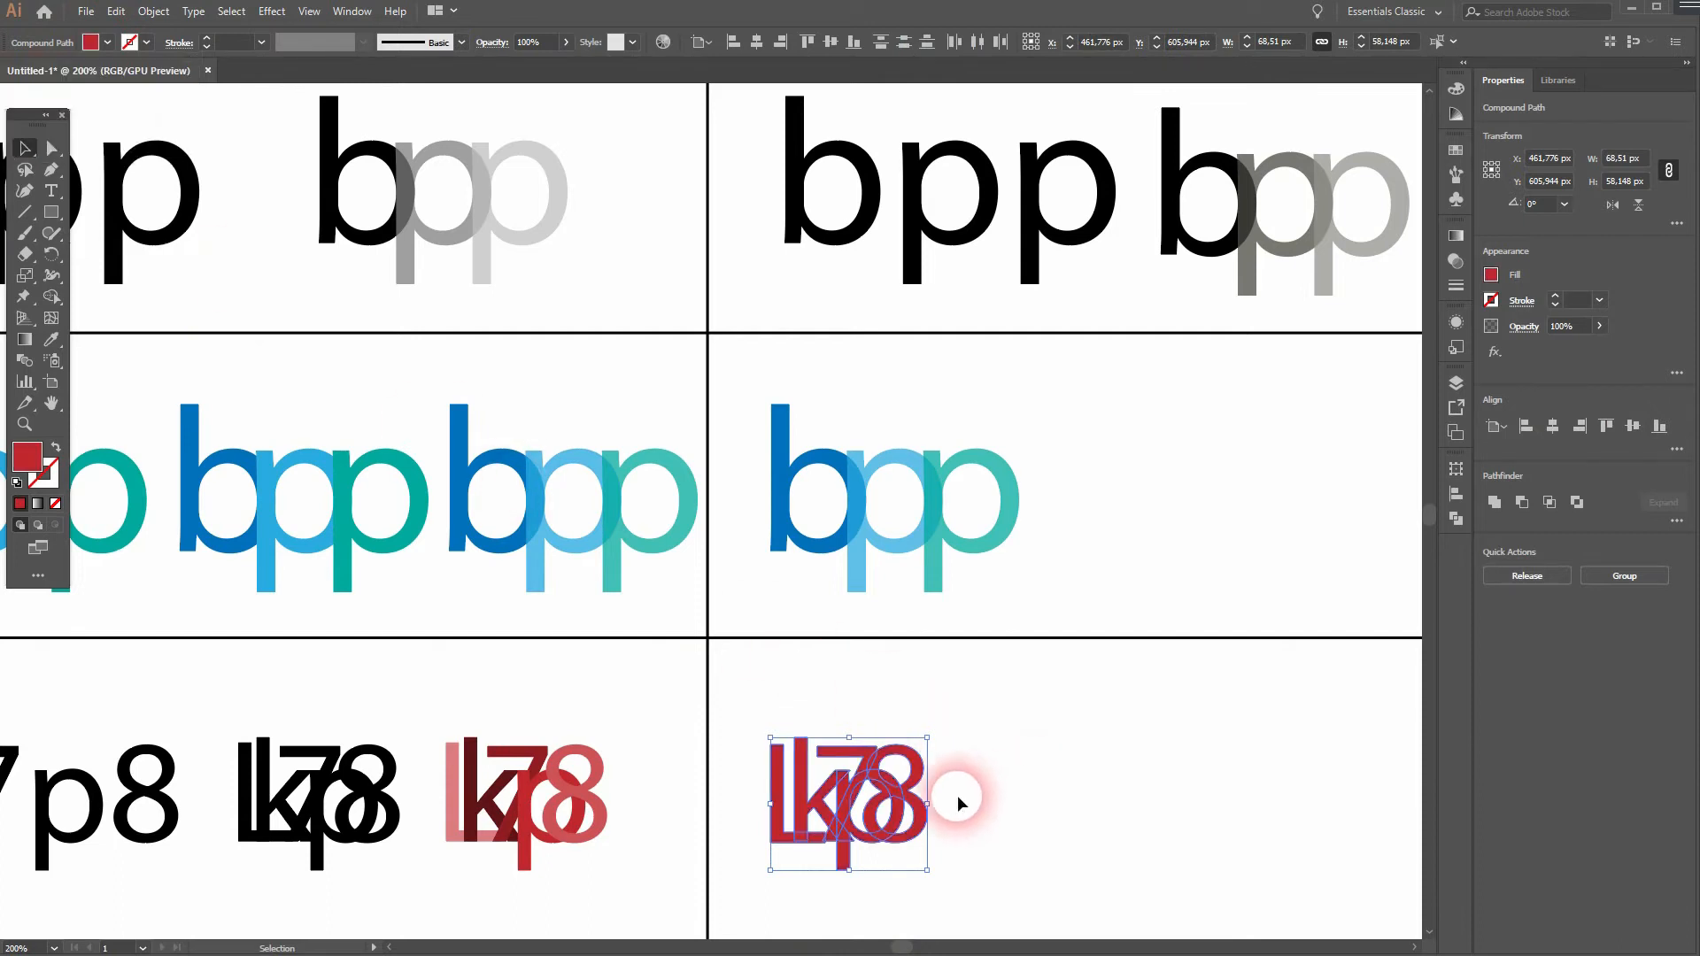
- Recolour the overlapped letters with Color Guide shades: light pink L, dark maroon 7, pink p and dusty pink 8
{"action": "left_click", "coordinate": [1457, 115]}
{"action": "left_click", "coordinate": [987, 809]}
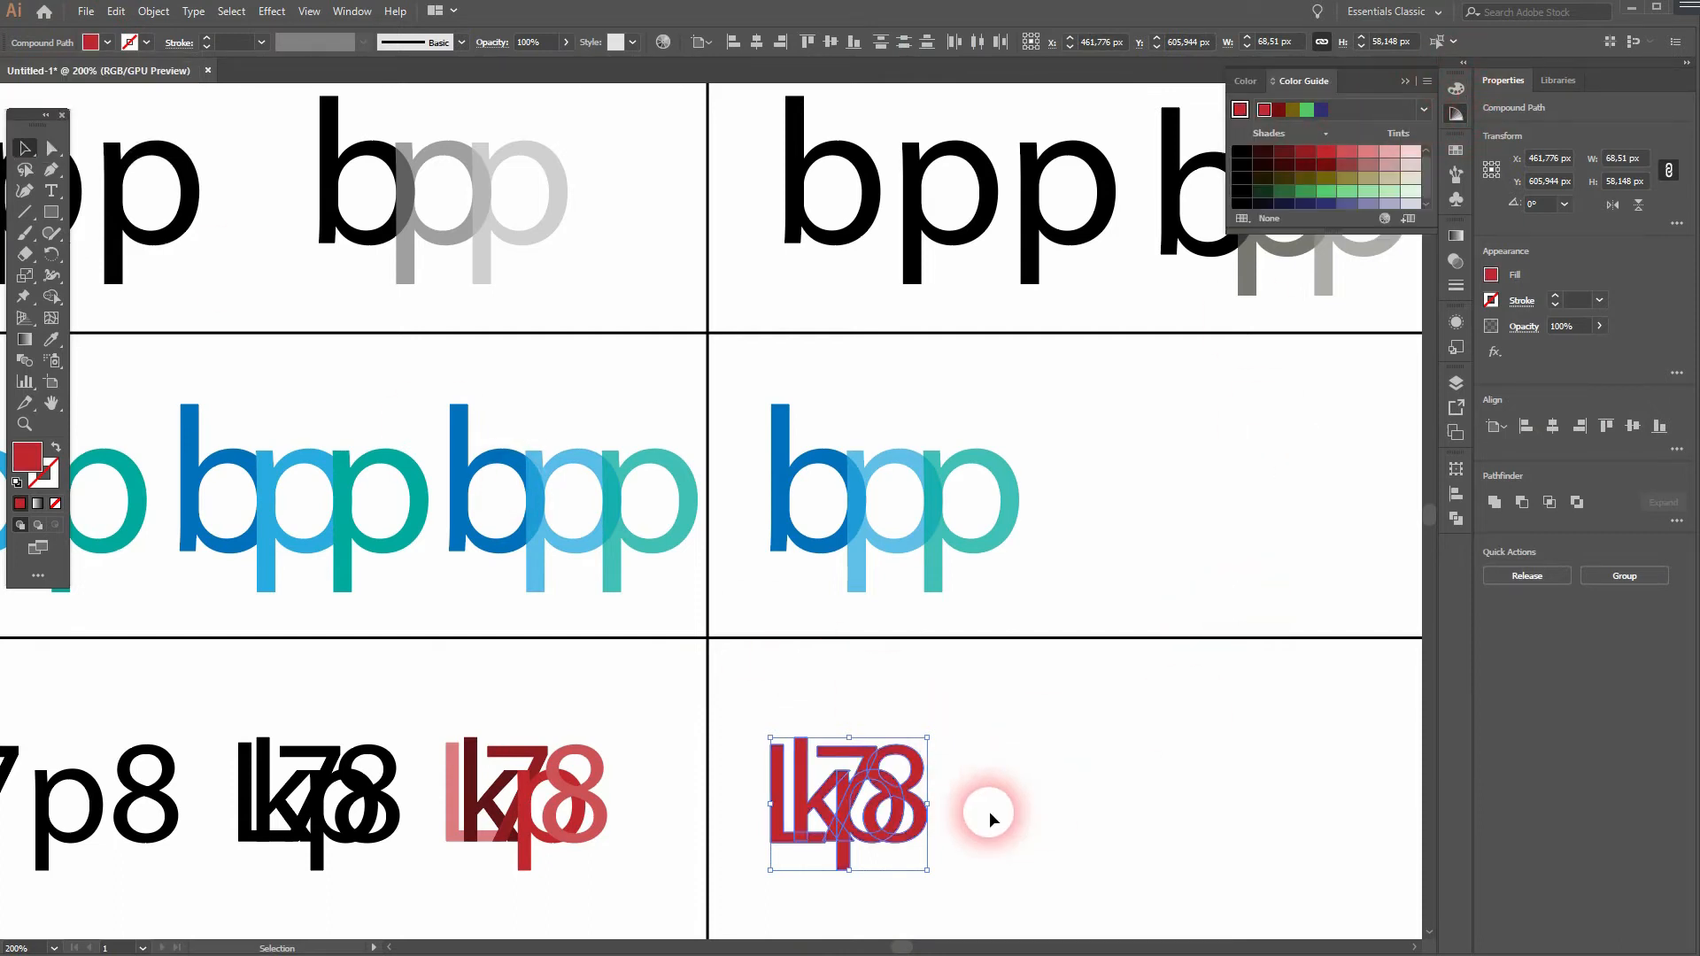
{"action": "left_click", "coordinate": [779, 805]}
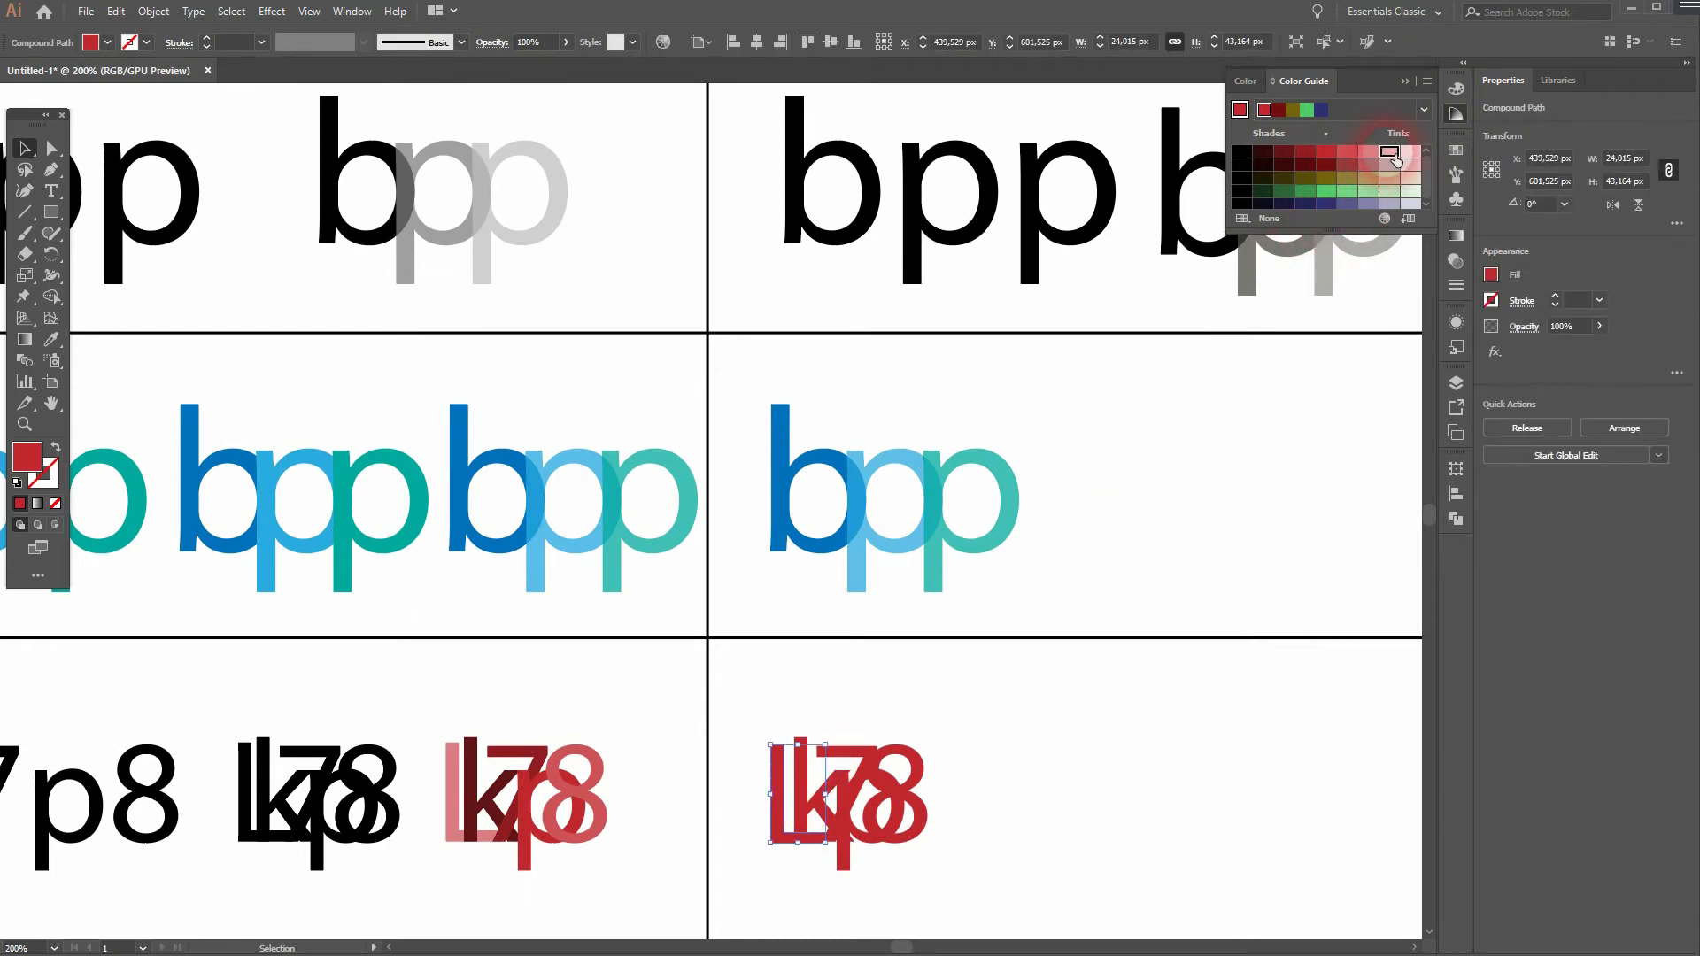
{"action": "left_click", "coordinate": [846, 771]}
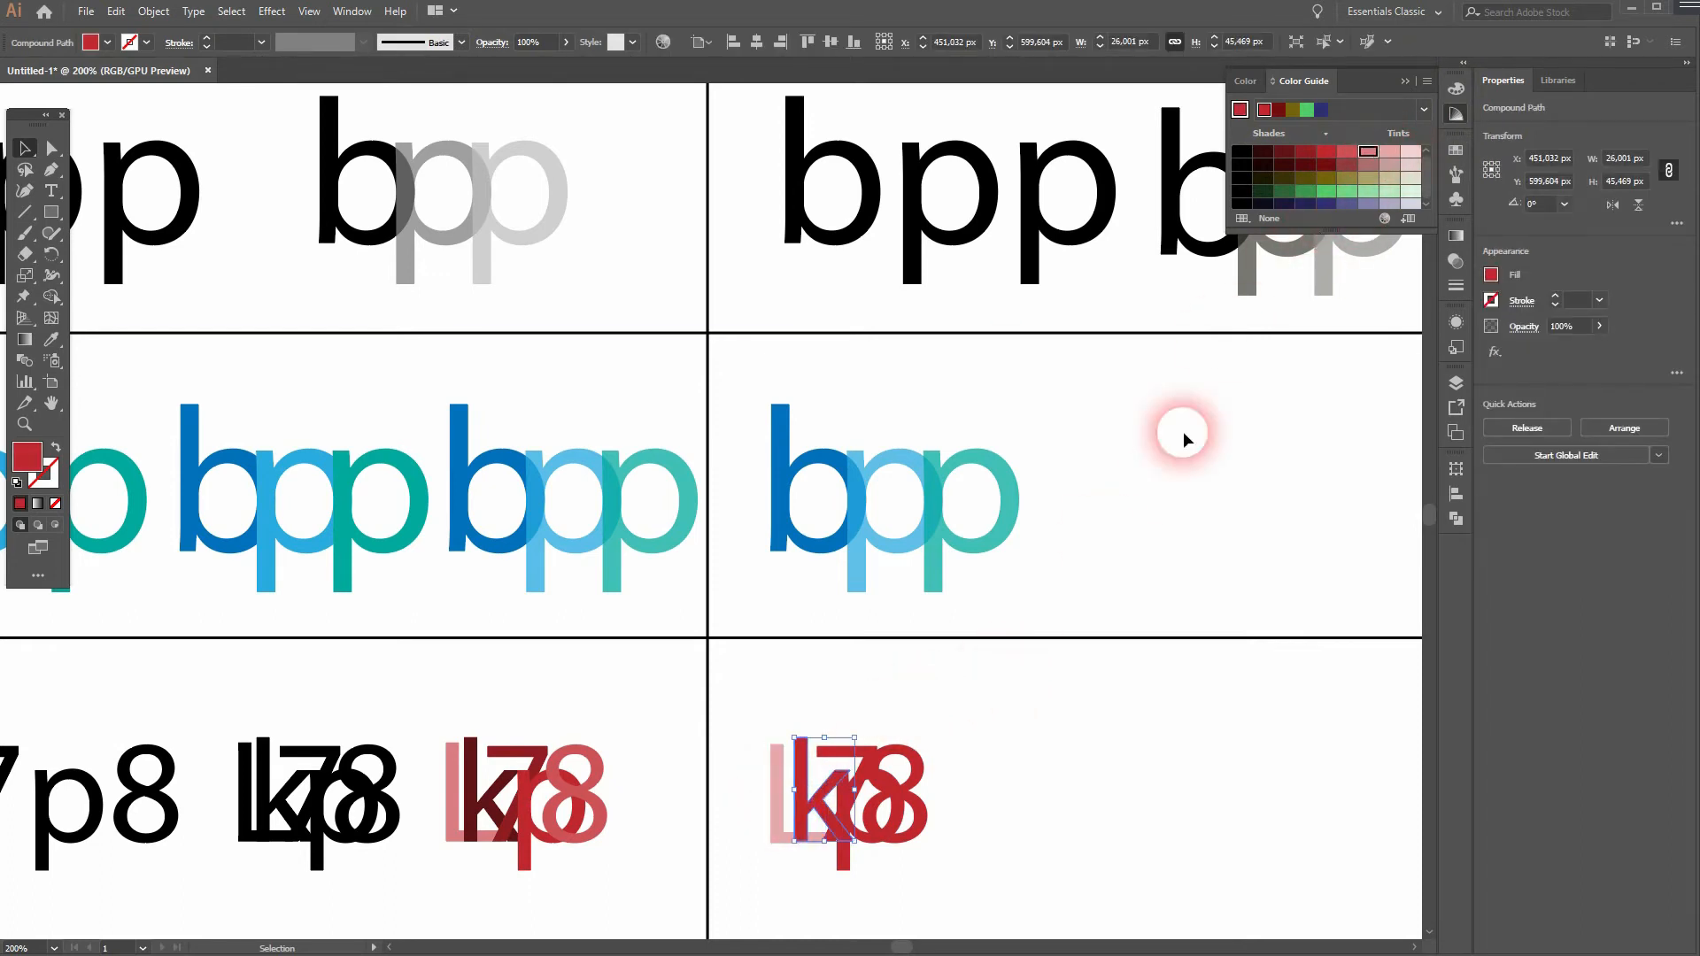
{"action": "left_click", "coordinate": [983, 771]}
{"action": "left_click", "coordinate": [844, 855]}
{"action": "left_click", "coordinate": [1368, 152]}
{"action": "left_click", "coordinate": [919, 813]}
{"action": "left_click", "coordinate": [1389, 164]}
{"action": "left_click", "coordinate": [992, 770]}
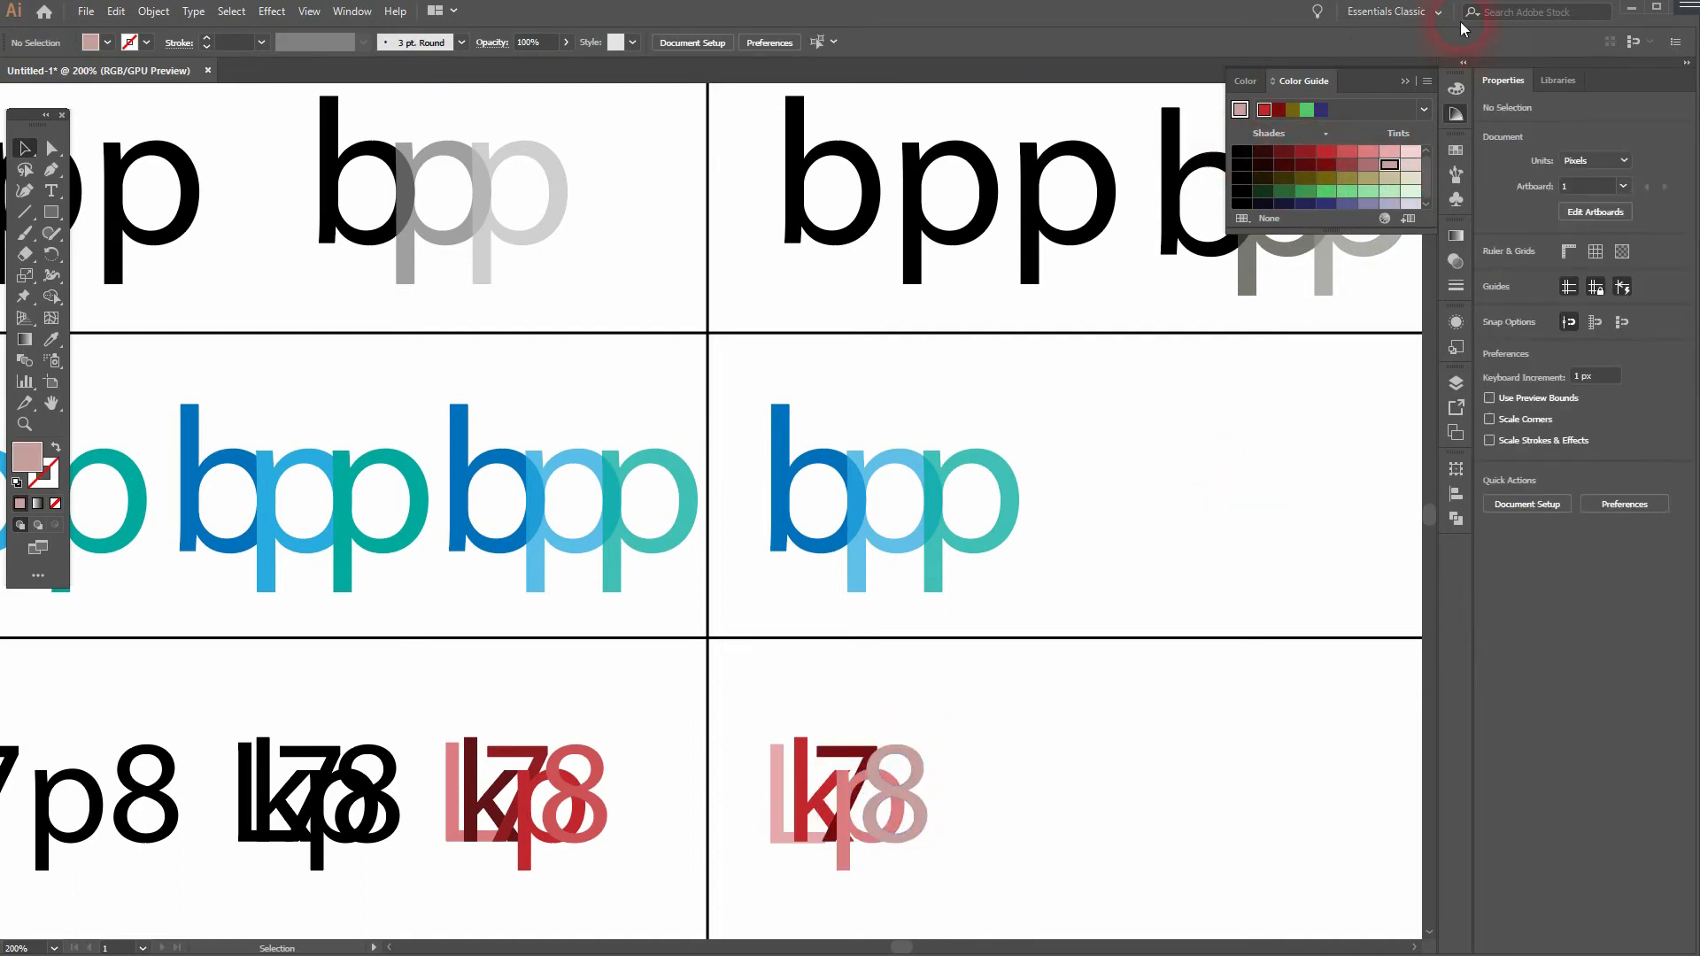
- Collapse the Color Guide and set the opacity of the dusty pink 8 to 75%
{"action": "left_click", "coordinate": [1408, 80]}
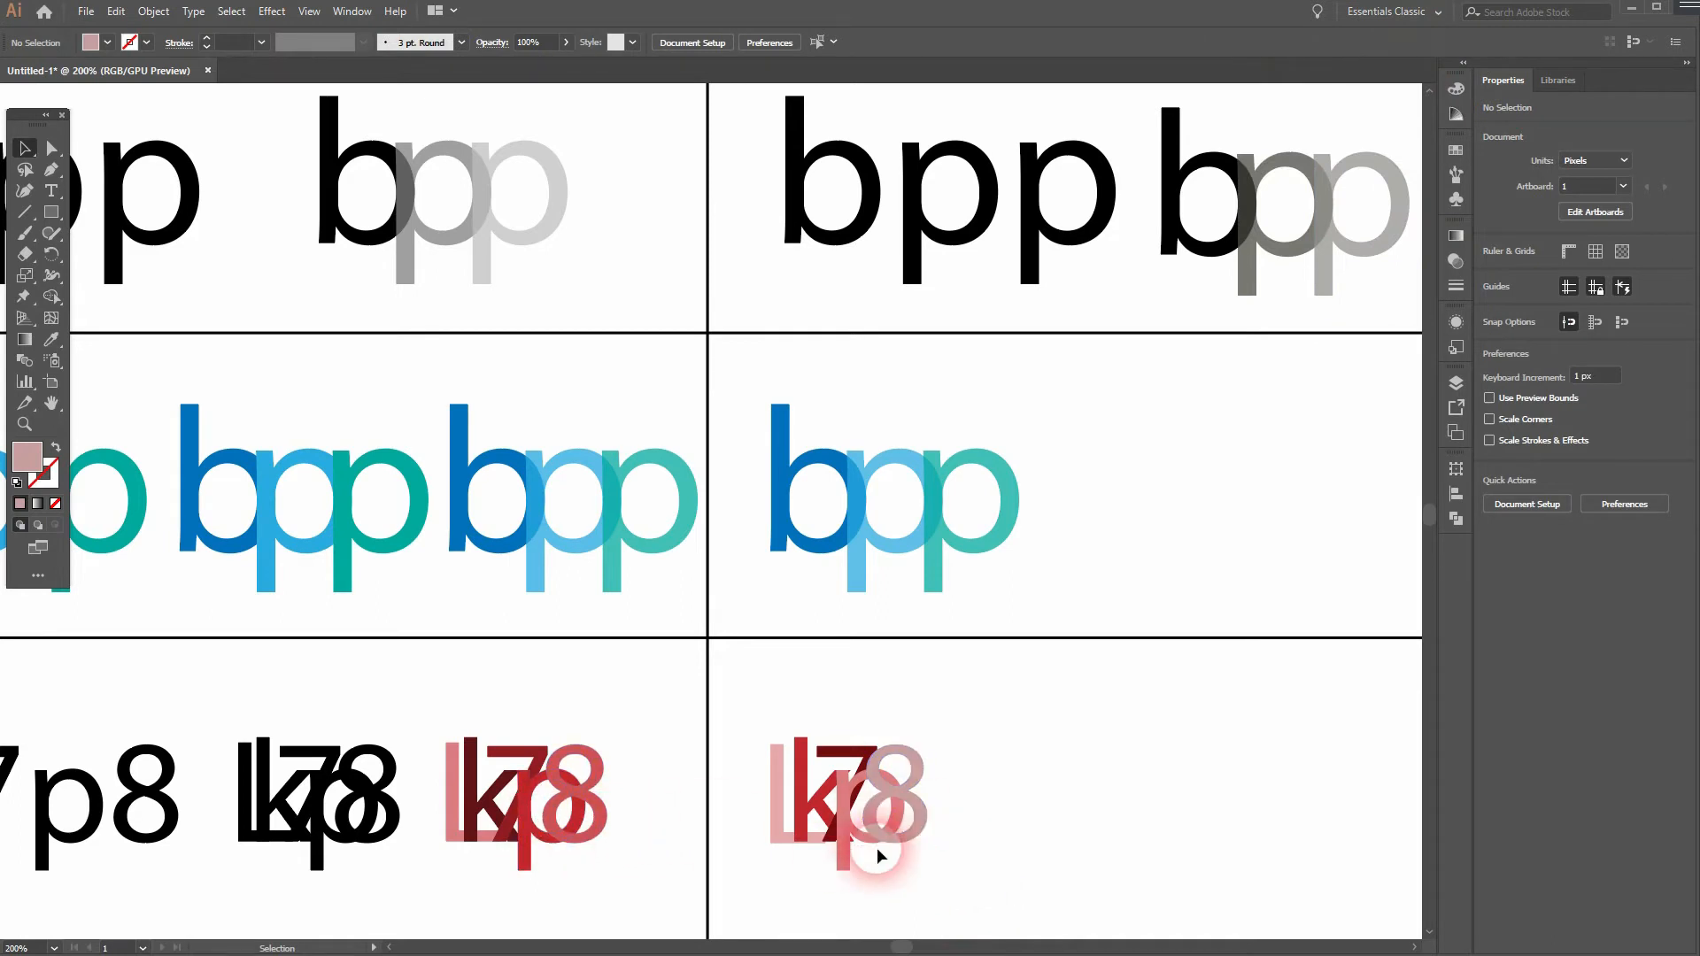
{"action": "left_click", "coordinate": [910, 804]}
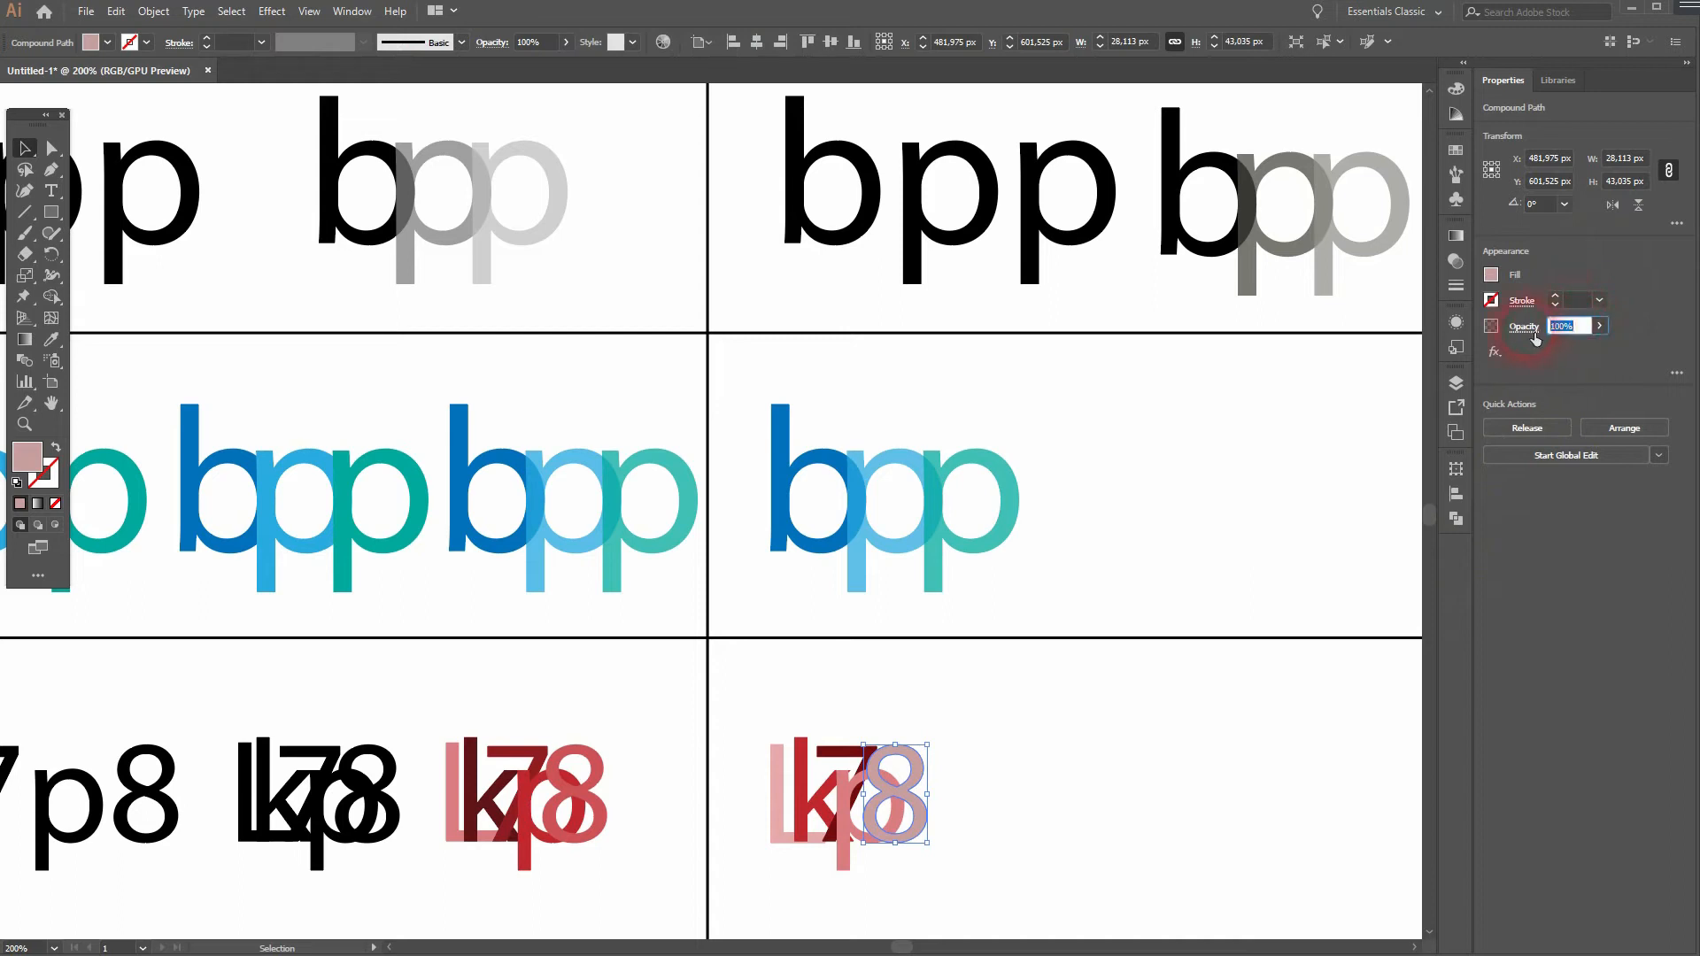
{"action": "left_click", "coordinate": [1101, 805]}
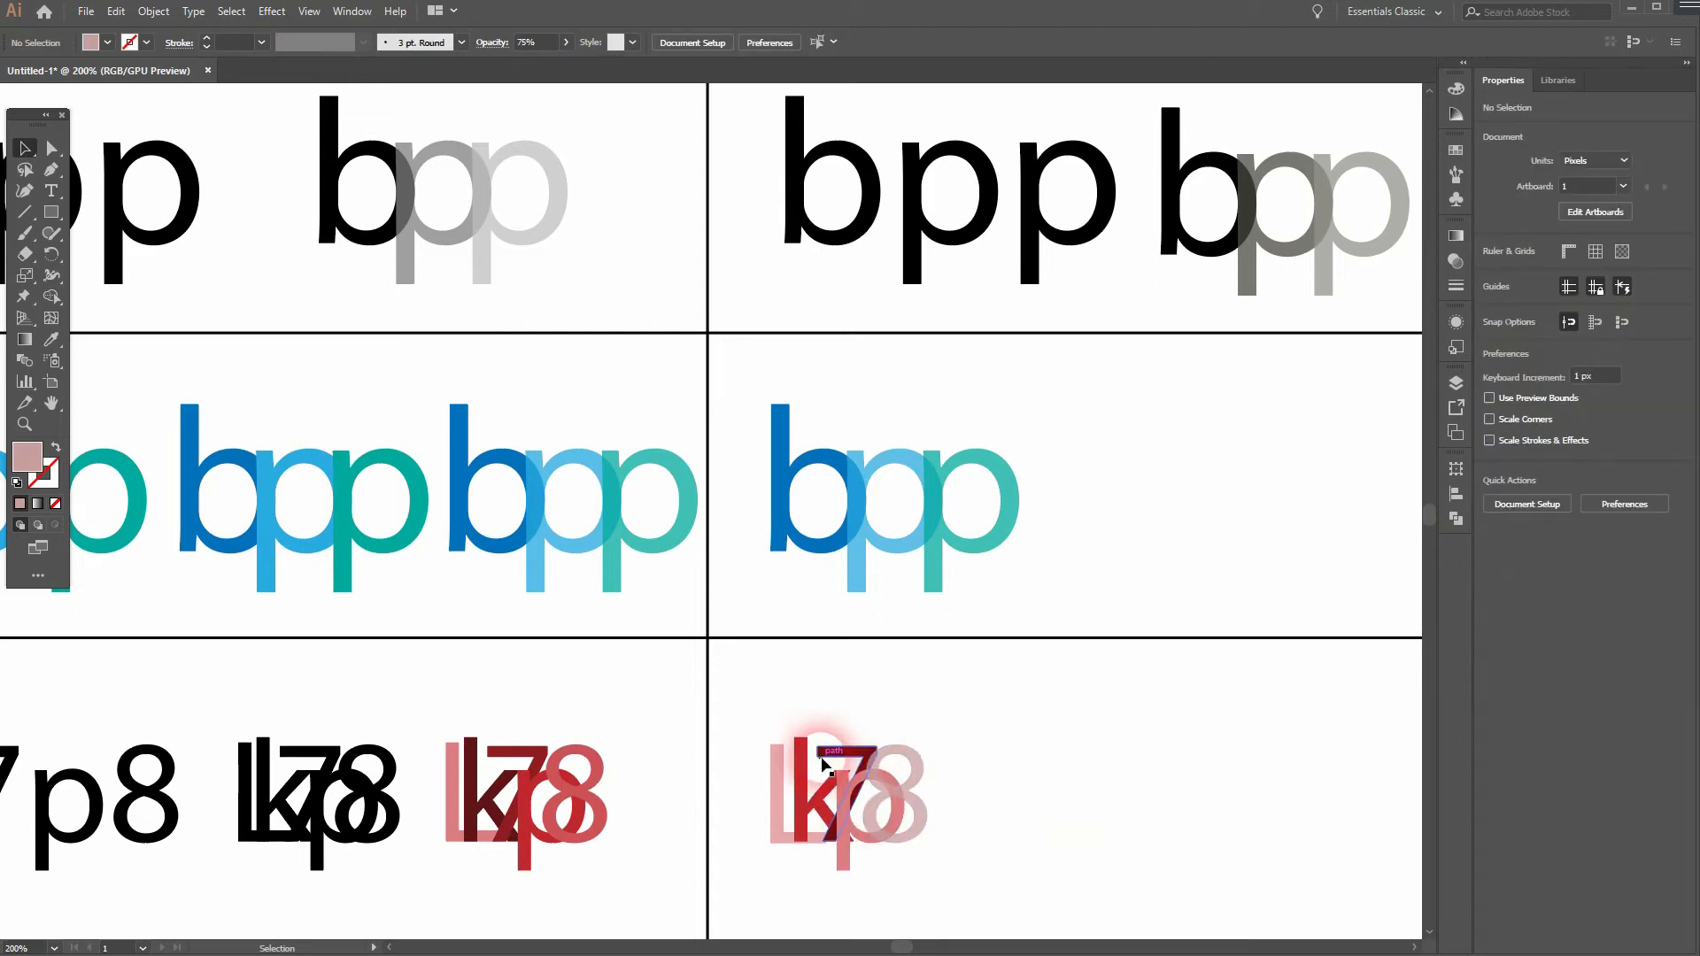
- Duplicate the second-column "COMPANY" text vertically so one copy sits directly above the other
{"action": "left_click_drag", "start_coordinate": [437, 865], "coordinate": [841, 577]}
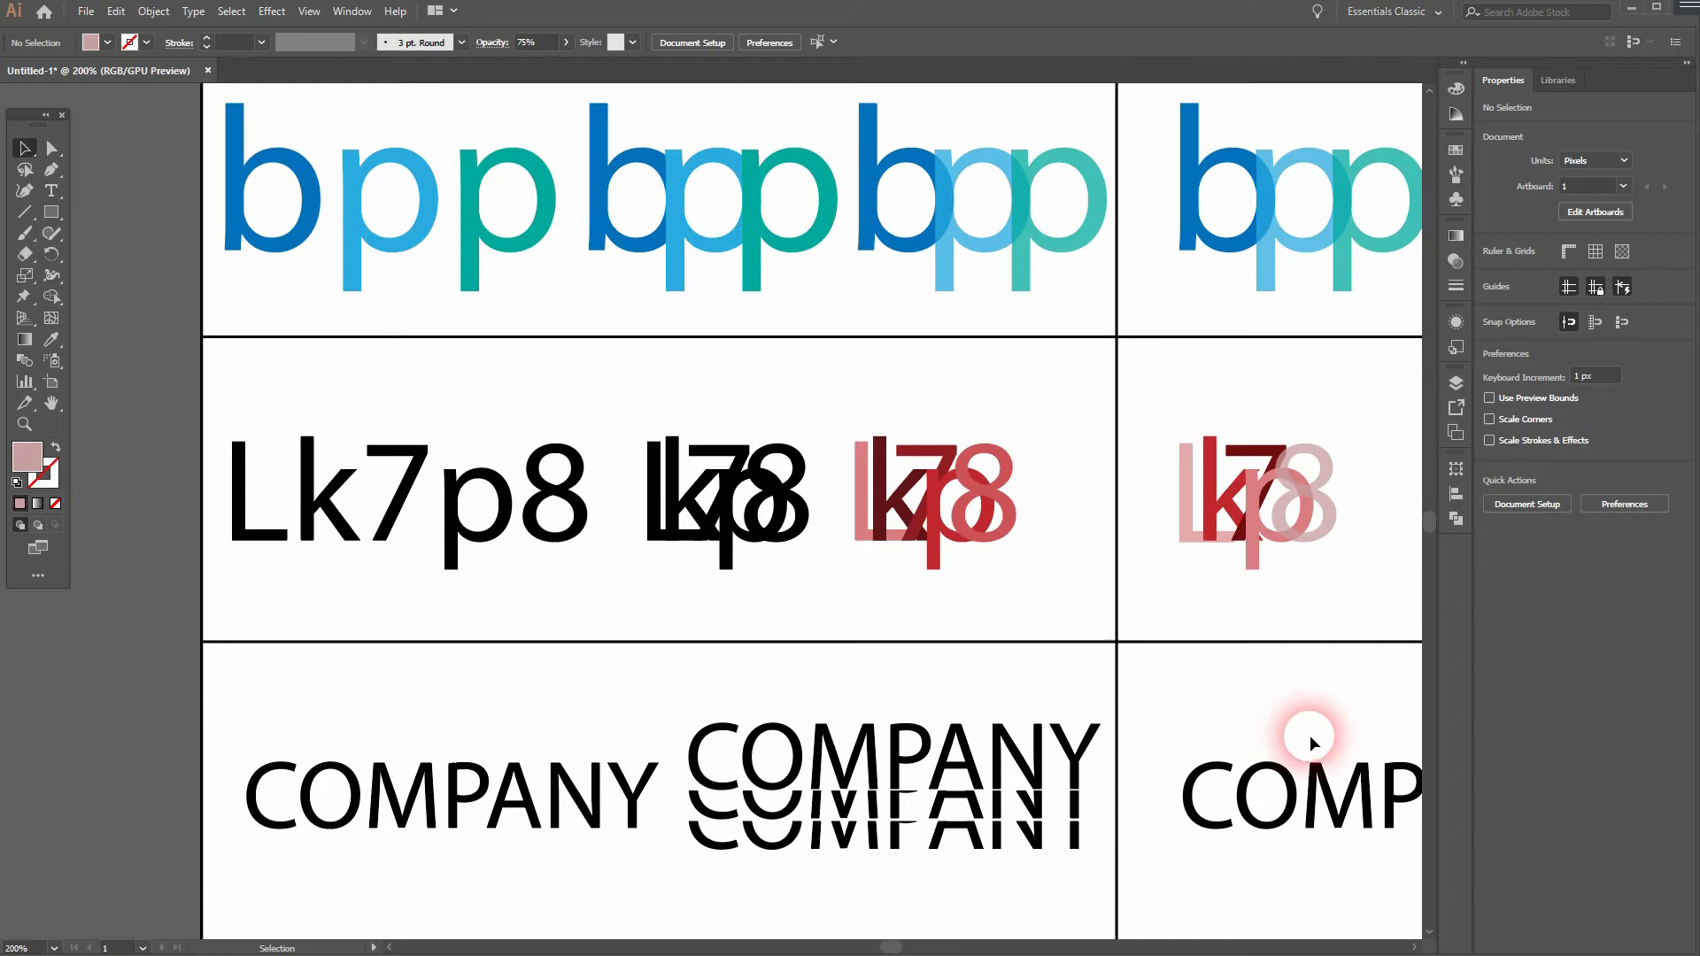
{"action": "left_click_drag", "start_coordinate": [1341, 719], "coordinate": [873, 721]}
{"action": "left_click", "coordinate": [886, 808]}
{"action": "left_click_drag", "start_coordinate": [886, 808], "coordinate": [886, 883]}
- Lock the upper "COMPANY" text and move the lower copy straight up so it partly overlaps it
{"action": "left_click", "coordinate": [890, 753]}
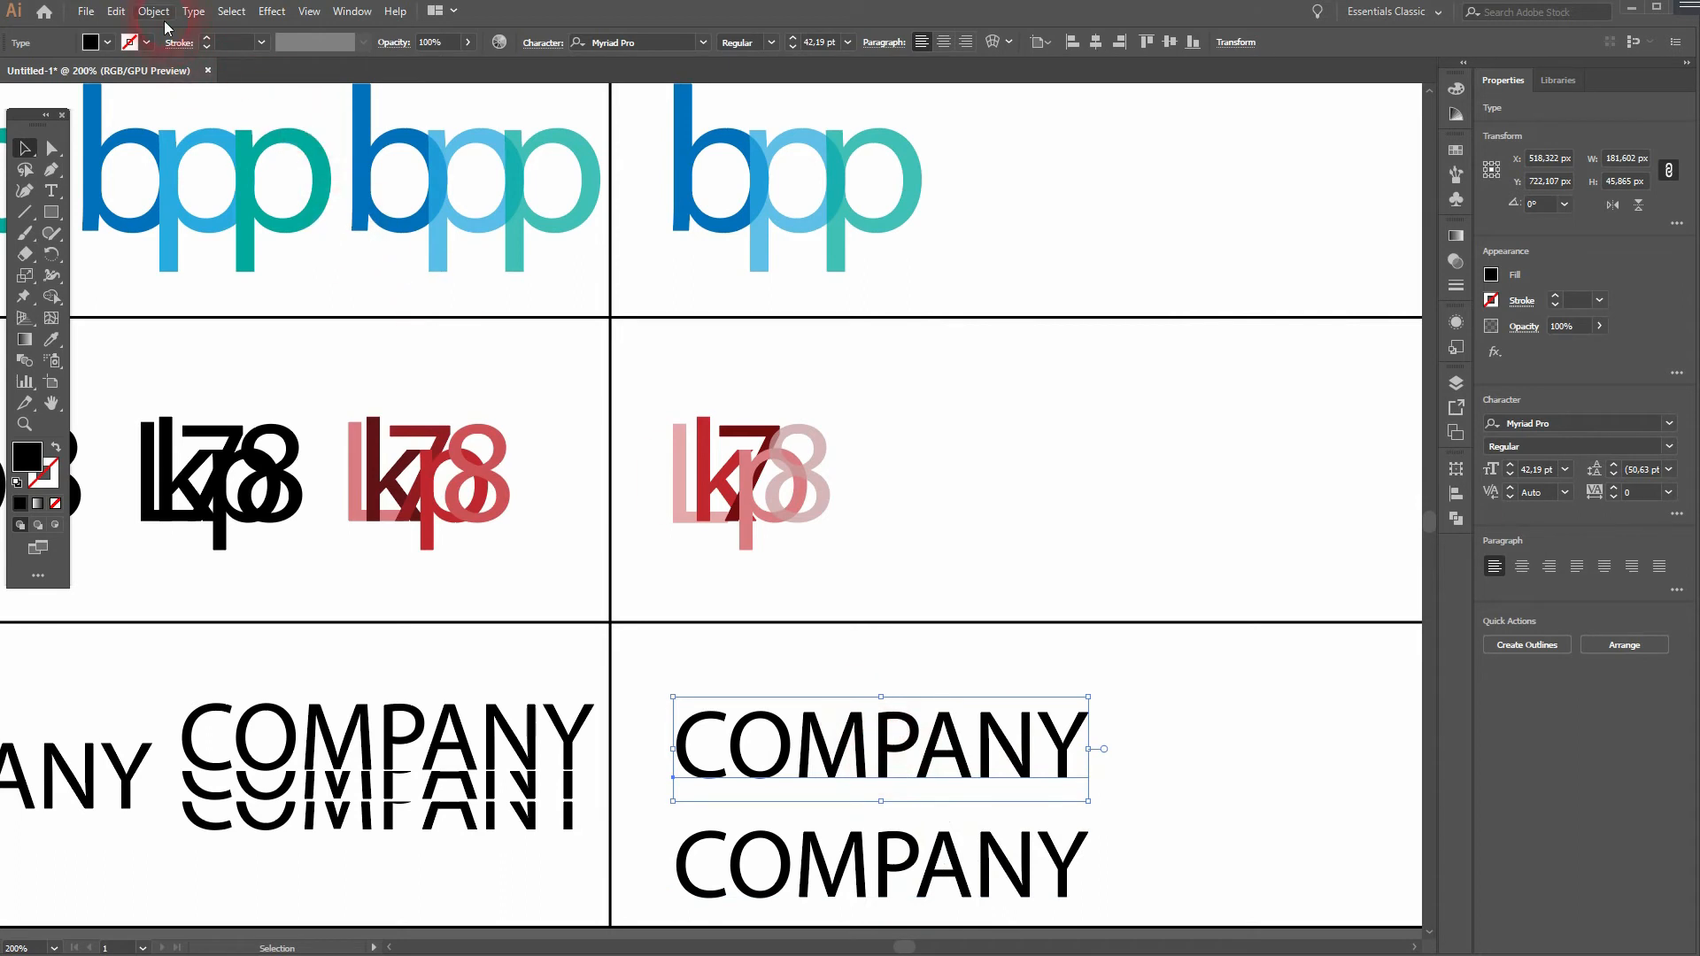
{"action": "left_click", "coordinate": [154, 11]}
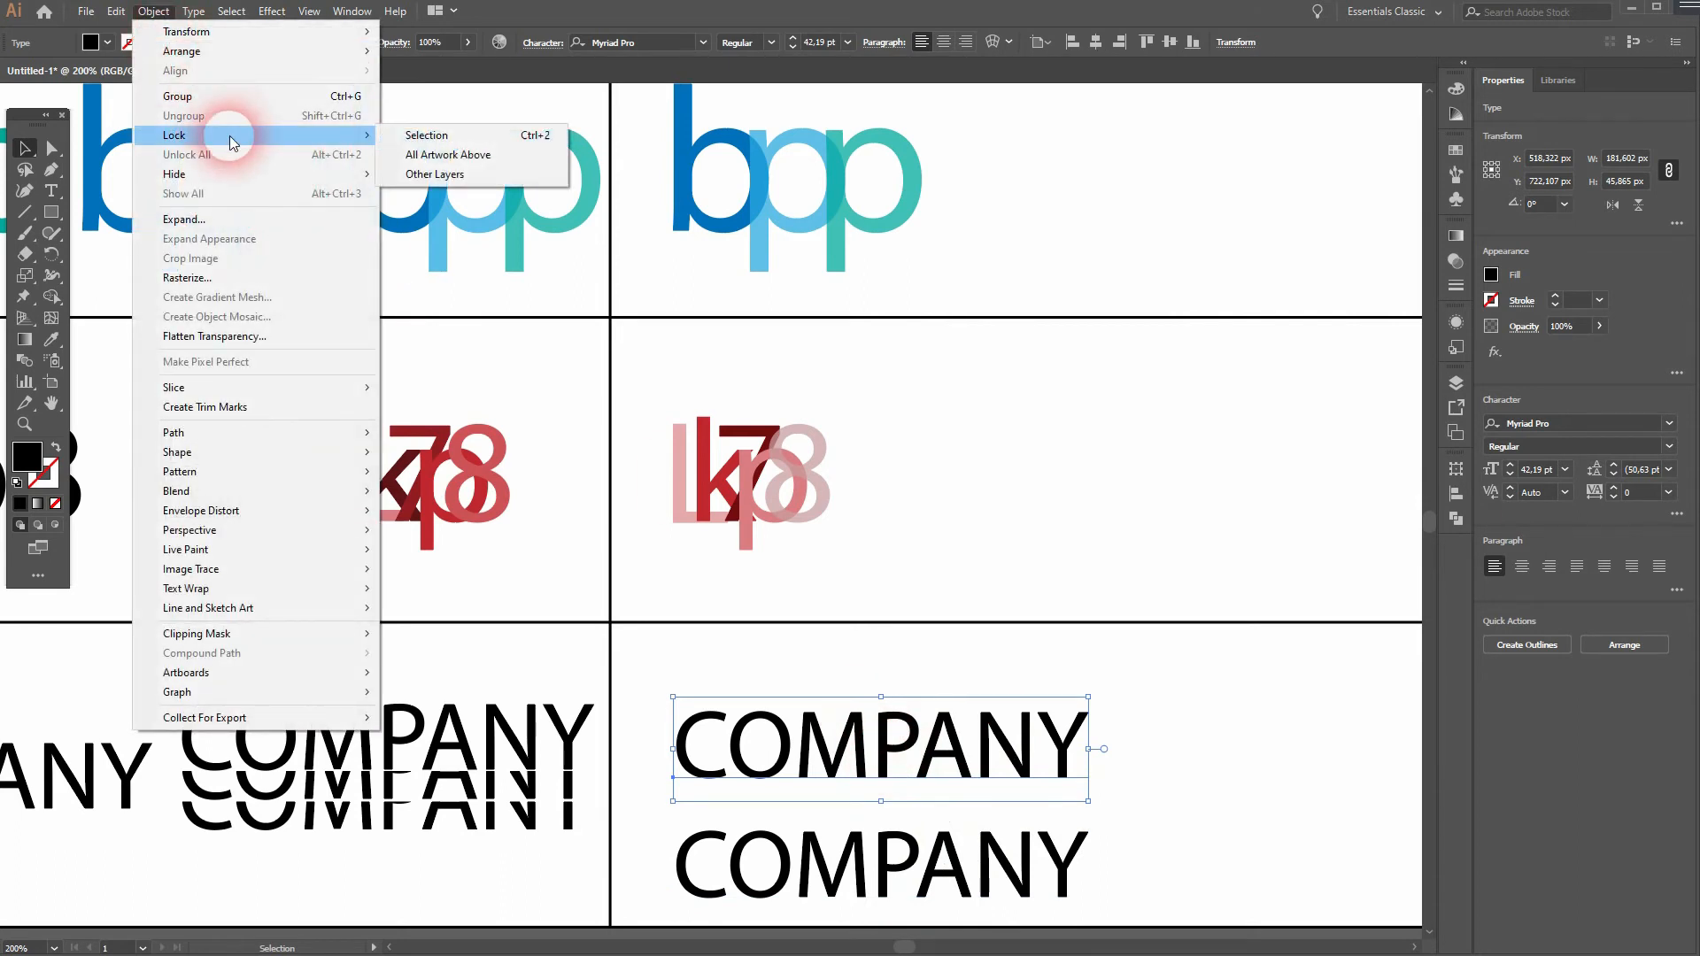
{"action": "mouse_move", "coordinate": [231, 134]}
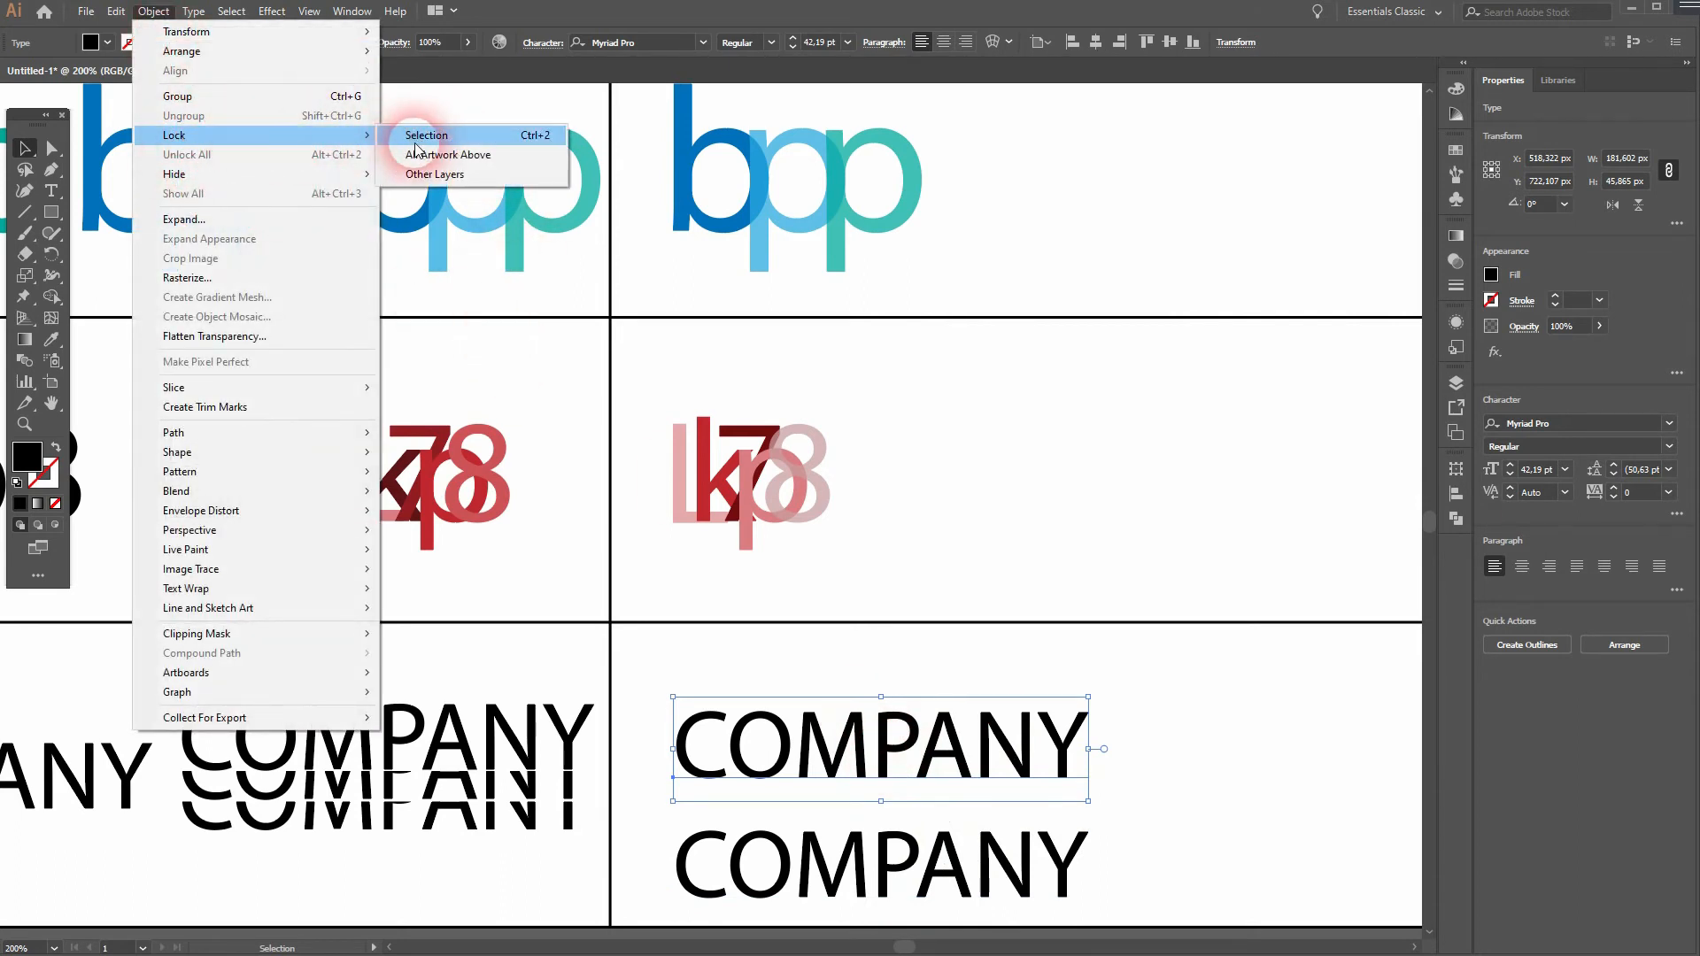
{"action": "left_click", "coordinate": [427, 137]}
{"action": "left_click_drag", "start_coordinate": [766, 688], "coordinate": [972, 783]}
{"action": "left_click_drag", "start_coordinate": [889, 868], "coordinate": [893, 784]}
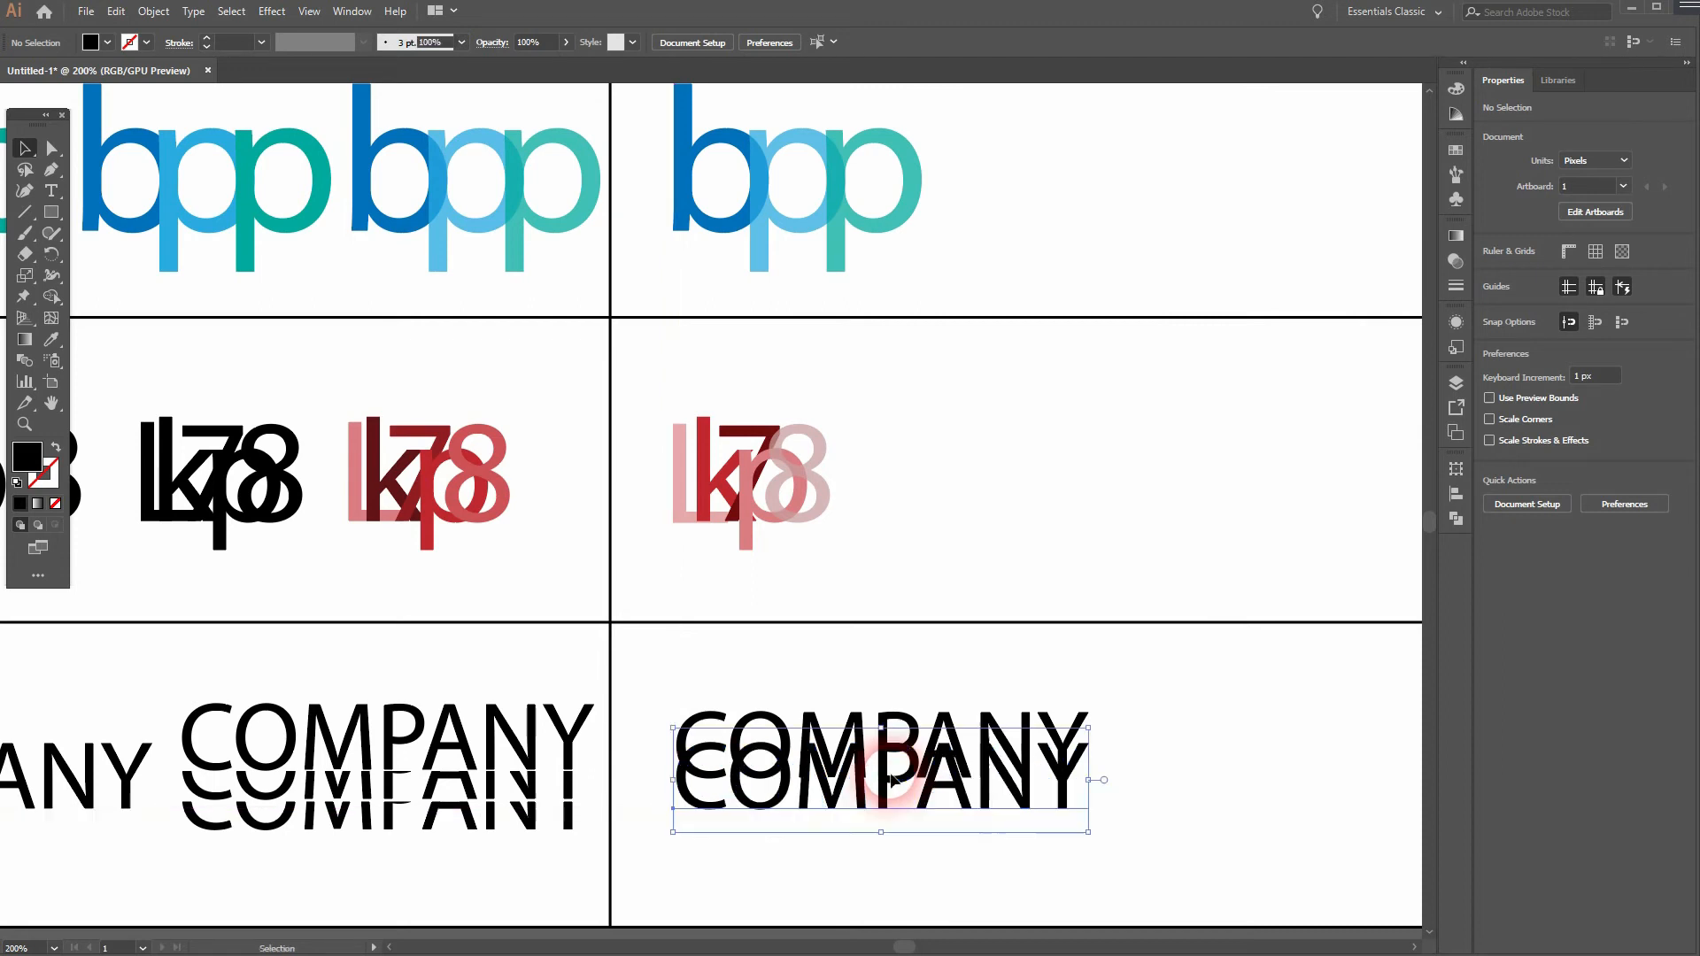
{"action": "left_click", "coordinate": [1197, 779]}
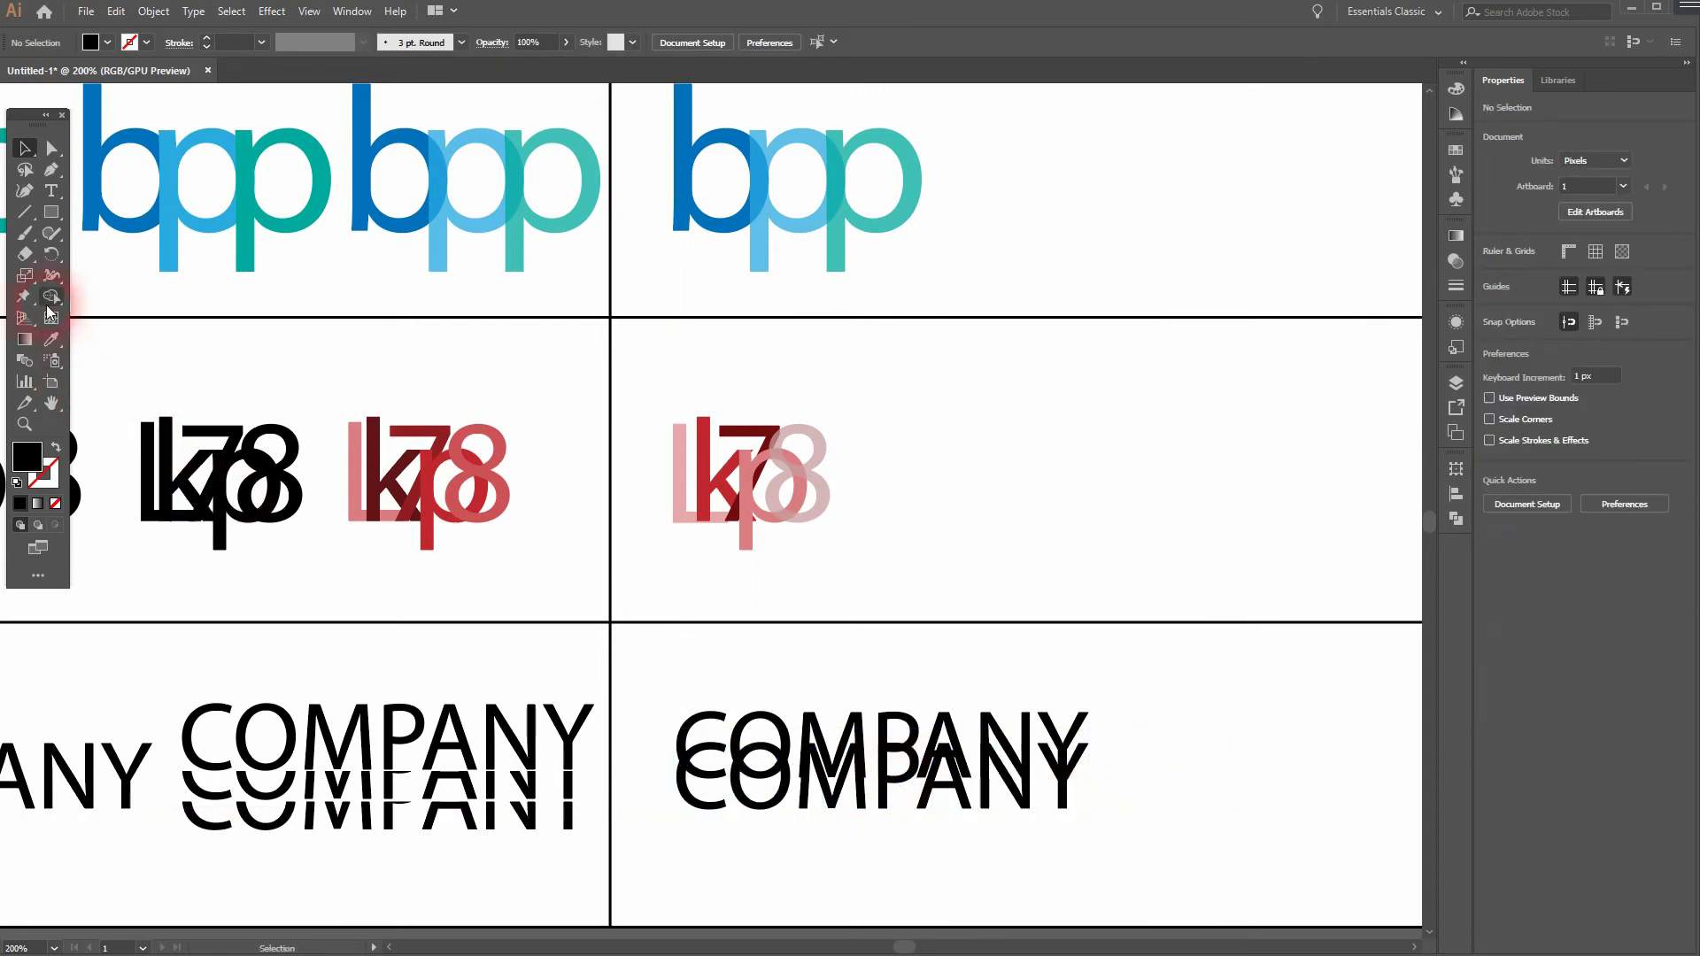
- Draw a horizontal line about 195 px long across the lower "COMPANY" copy, just below the upper copy's baseline
{"action": "left_click", "coordinate": [26, 217]}
{"action": "left_click", "coordinate": [104, 214]}
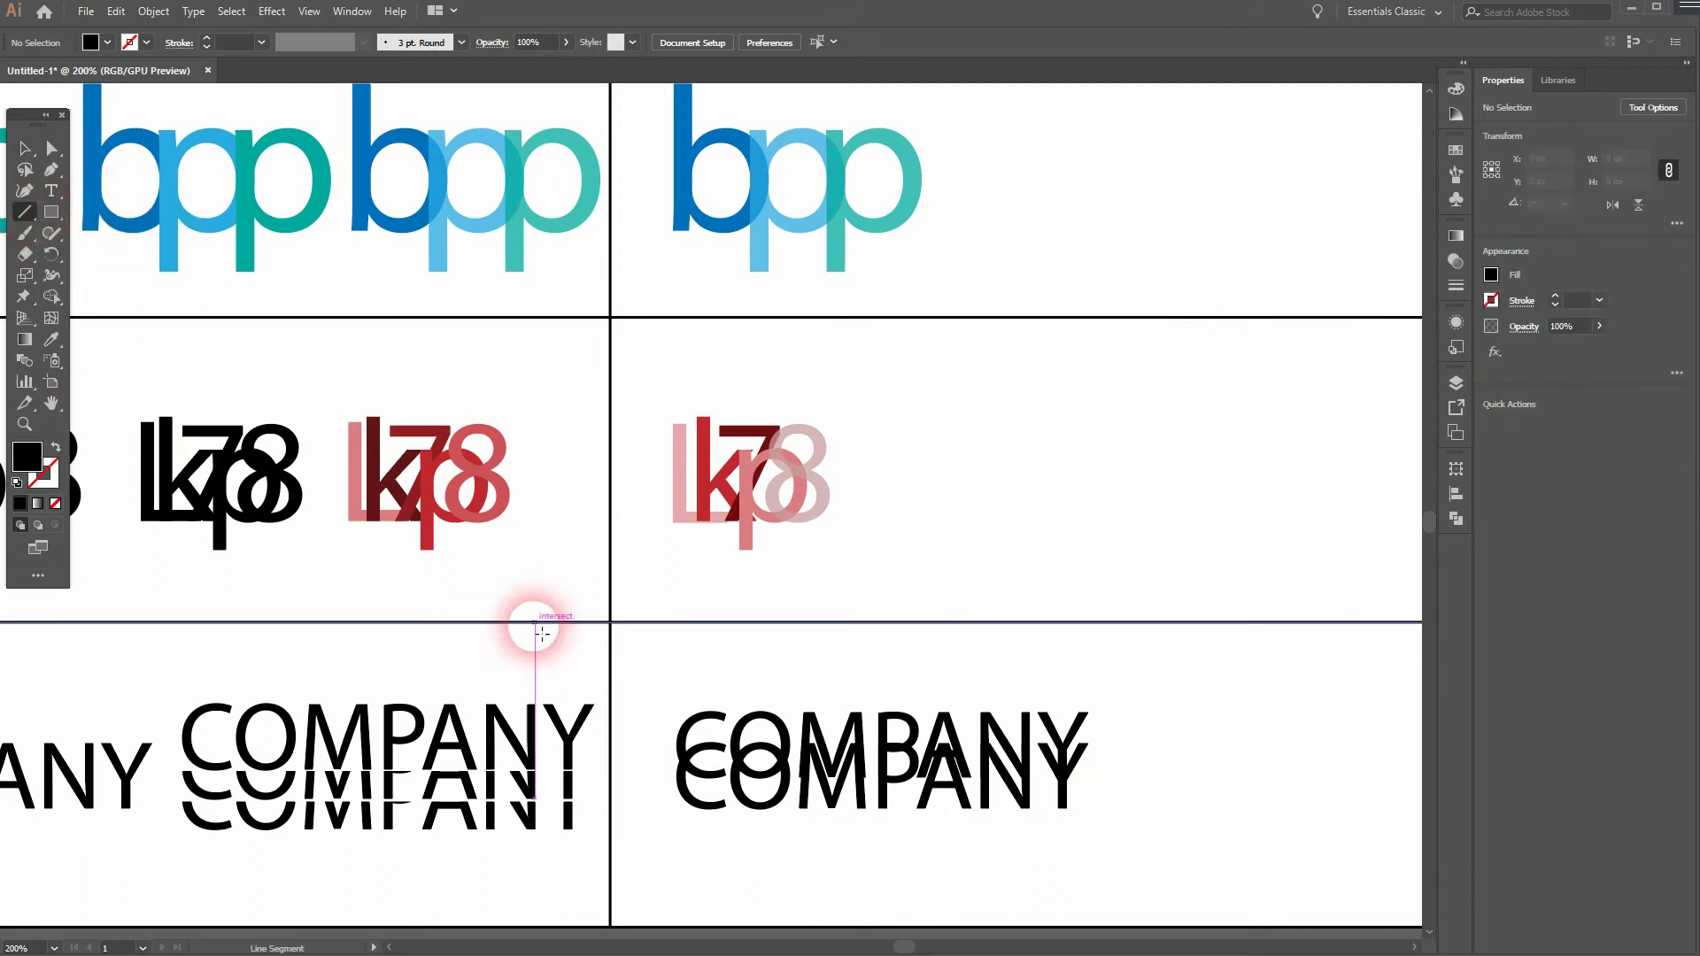
{"action": "left_click_drag", "start_coordinate": [662, 791], "coordinate": [1108, 791]}
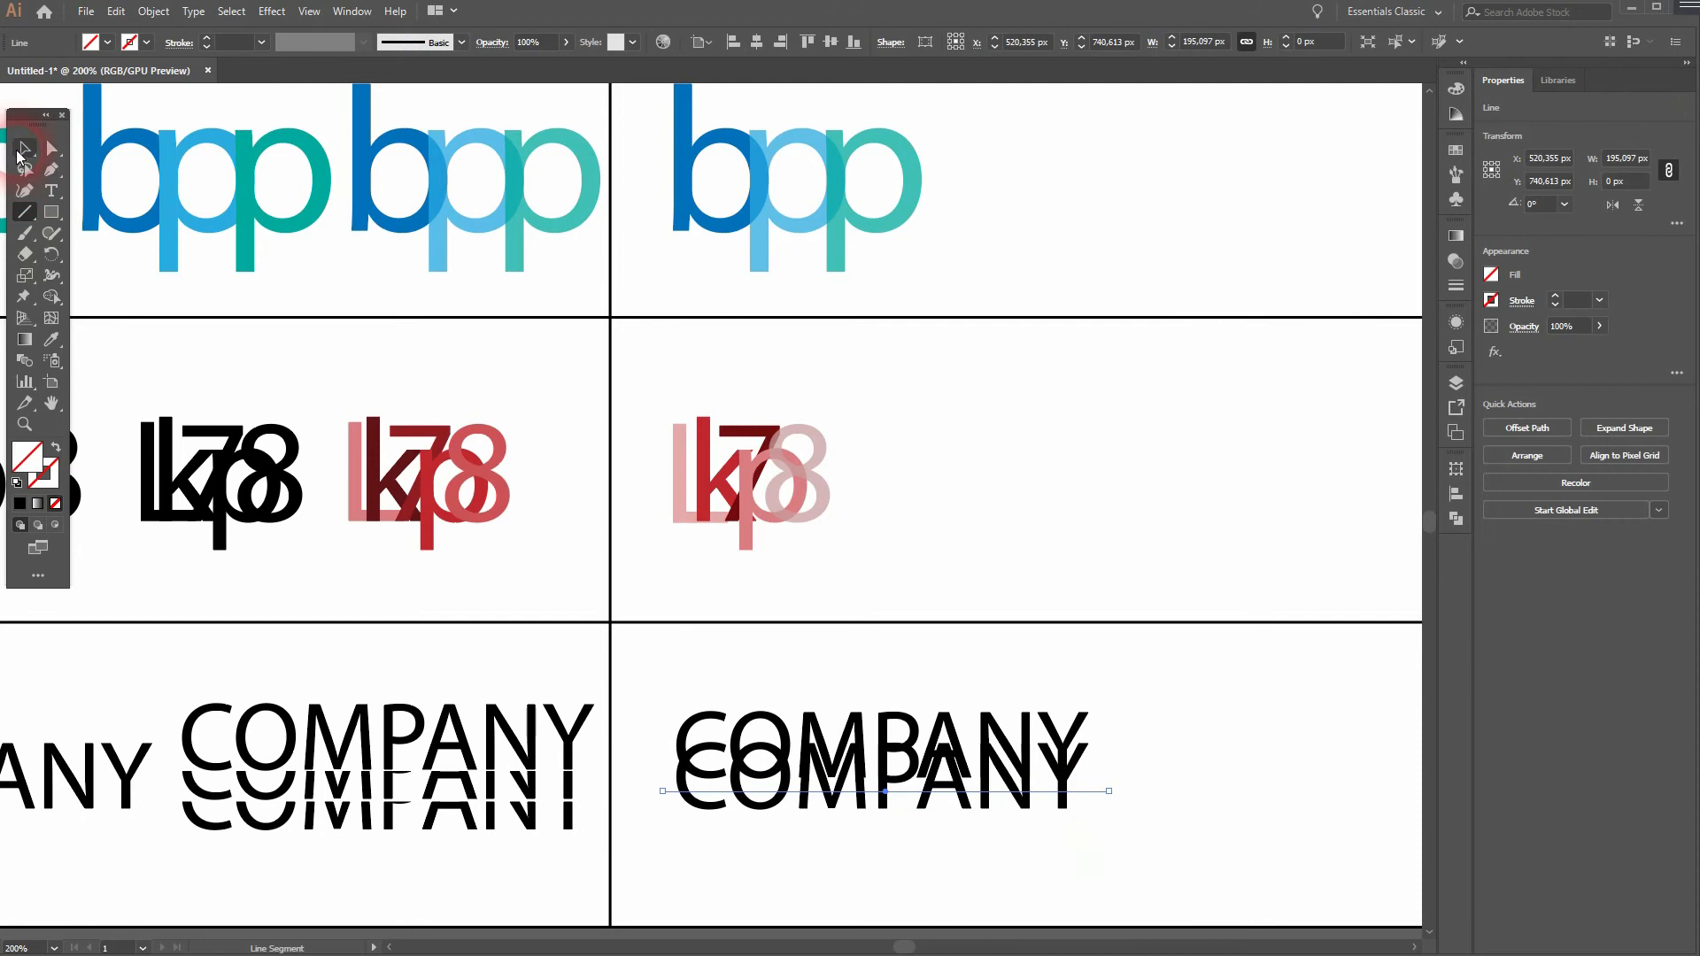
- Try to remove the part of the lower "COMPANY" copy above the line with the Shape Builder tool
{"action": "left_click", "coordinate": [21, 151]}
{"action": "left_click_drag", "start_coordinate": [720, 831], "coordinate": [1139, 698]}
{"action": "left_click_drag", "start_coordinate": [53, 297], "coordinate": [133, 298]}
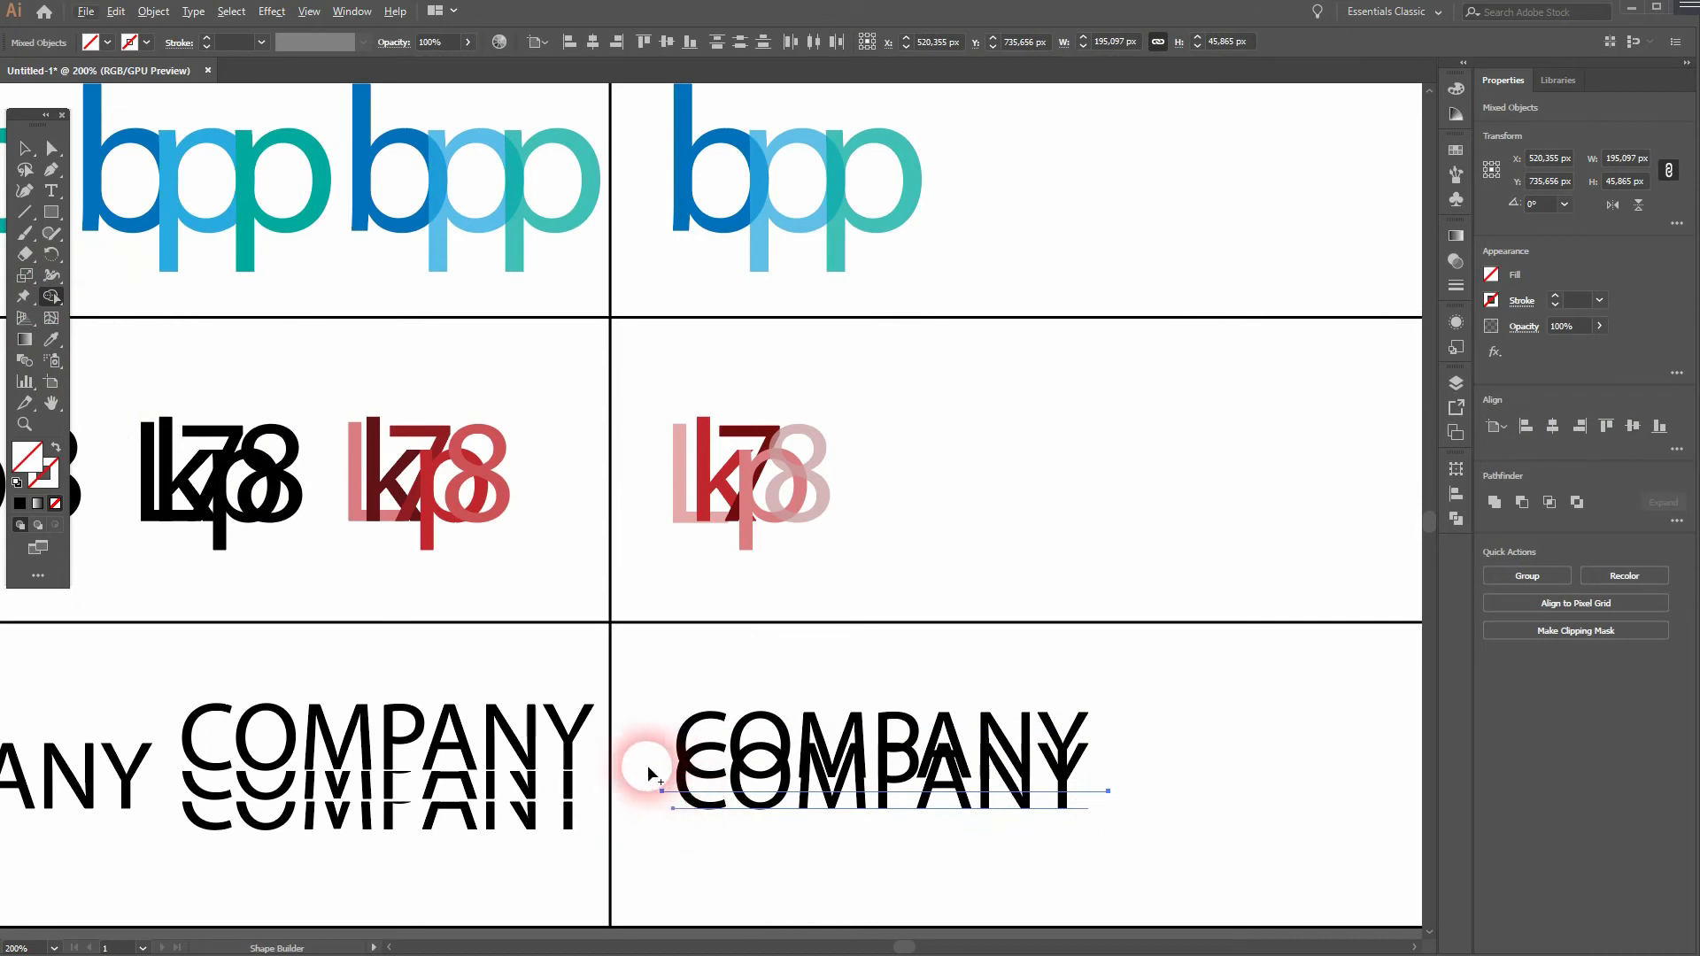
{"action": "mouse_move", "coordinate": [636, 759]}
{"action": "left_mouse_down"}
{"action": "mouse_move", "coordinate": [673, 778]}
{"action": "mouse_move", "coordinate": [1031, 768]}
{"action": "left_mouse_up"}
{"action": "left_click", "coordinate": [27, 157]}
{"action": "left_click", "coordinate": [828, 866]}
- Convert the lower "COMPANY" text copy to outlines
{"action": "left_click", "coordinate": [735, 775]}
{"action": "right_click", "coordinate": [735, 771]}
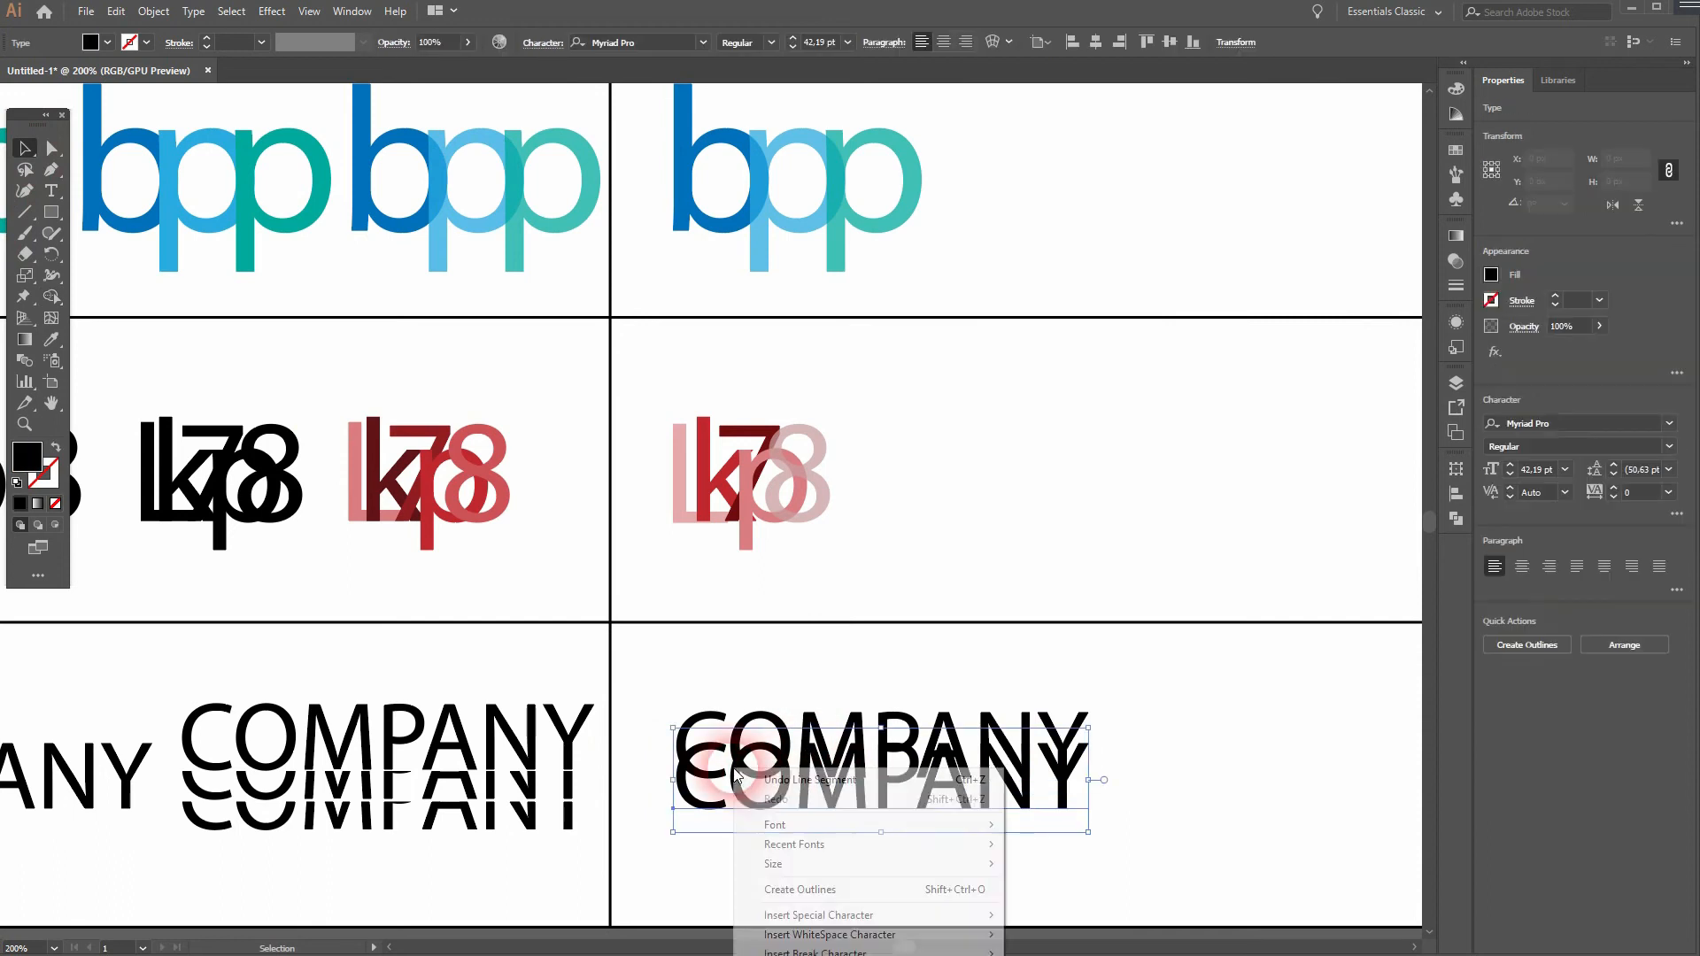
{"action": "left_click", "coordinate": [791, 875]}
- Remove the part of the outlined lower "COMPANY" copy above the horizontal line with the Shape Builder tool
{"action": "left_click_drag", "start_coordinate": [652, 869], "coordinate": [1173, 698]}
{"action": "left_click_drag", "start_coordinate": [51, 296], "coordinate": [134, 311]}
{"action": "left_click_drag", "start_coordinate": [662, 784], "coordinate": [1106, 777]}
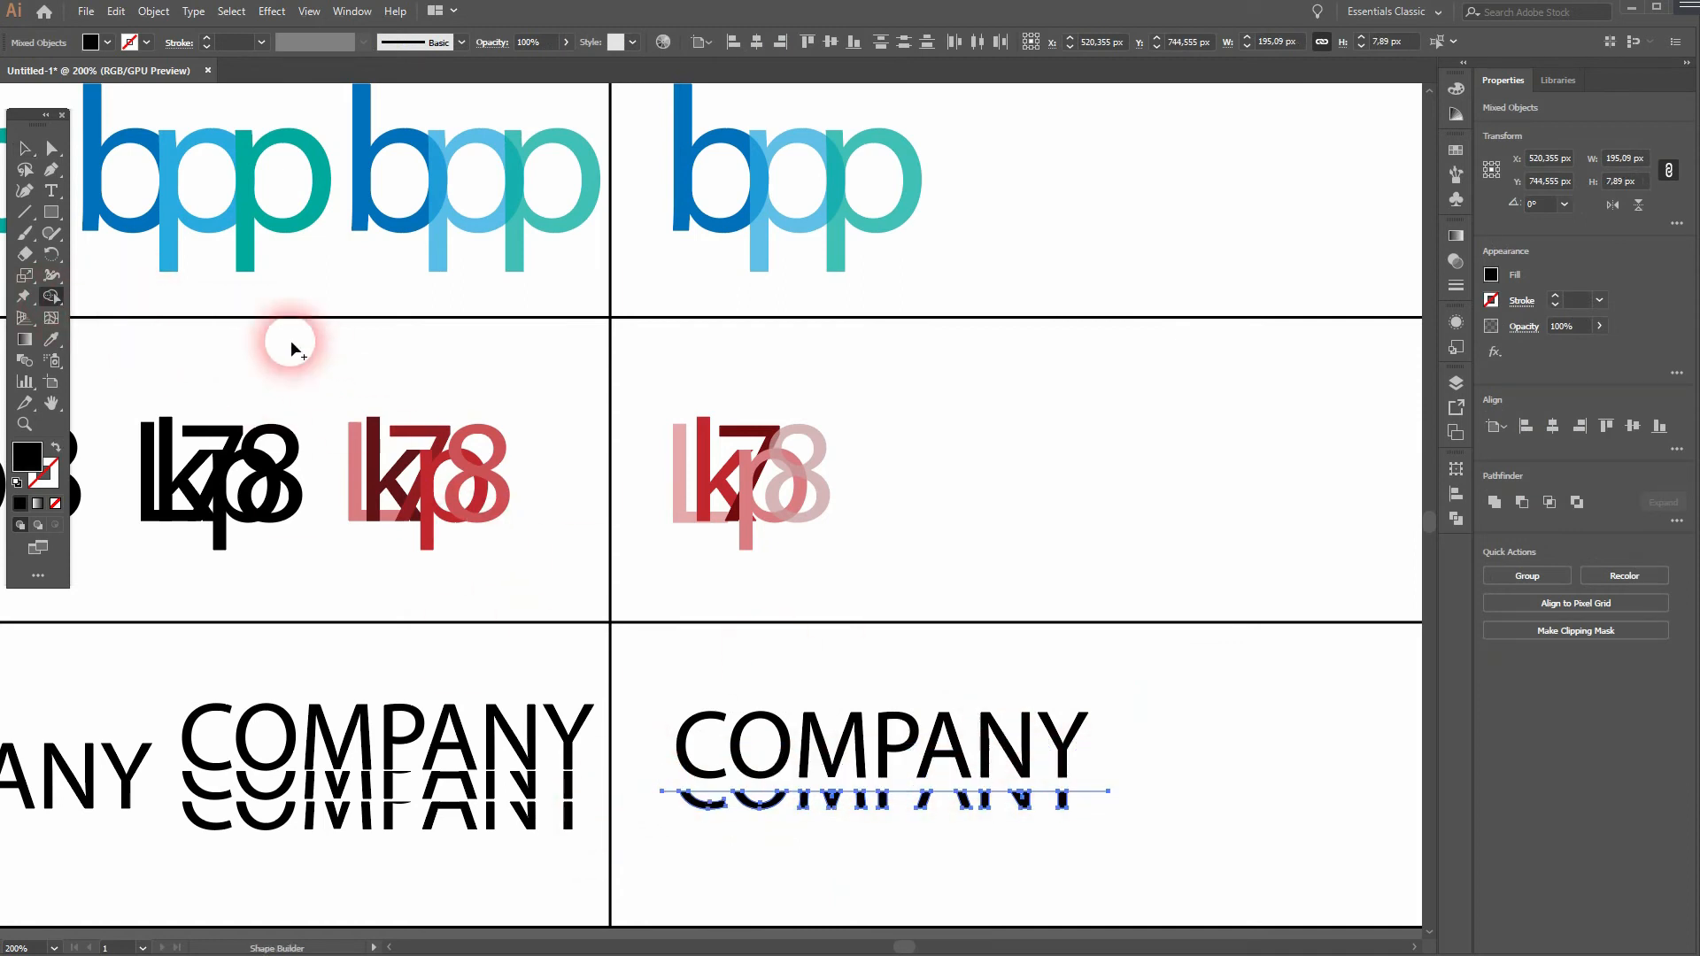
- Move the remaining lower strip of "COMPANY" up 4 px and place a duplicate of it about 10 px below
{"action": "left_click", "coordinate": [25, 149]}
{"action": "left_click", "coordinate": [656, 806]}
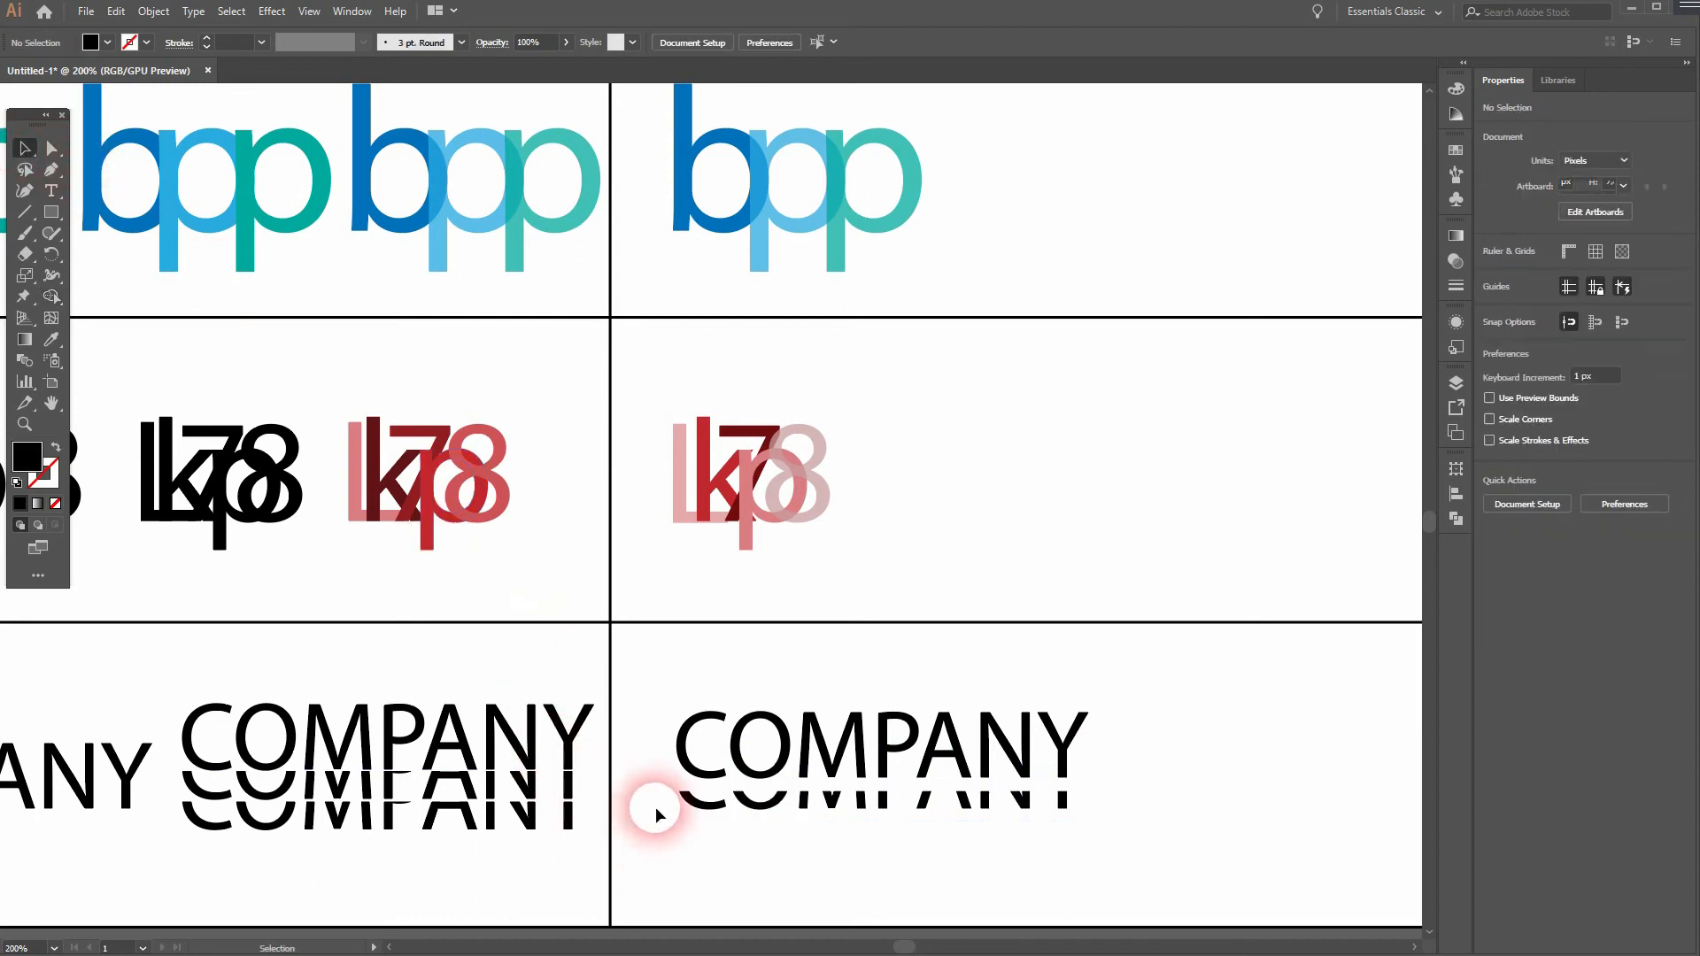
{"action": "left_click_drag", "start_coordinate": [662, 828], "coordinate": [1105, 797]}
{"action": "key", "text": "Up"}
{"action": "key", "text": "Up"}
{"action": "key", "text": "Up"}
{"action": "key", "text": "Up"}
{"action": "key", "text": "Up"}
{"action": "key", "text": "Up"}
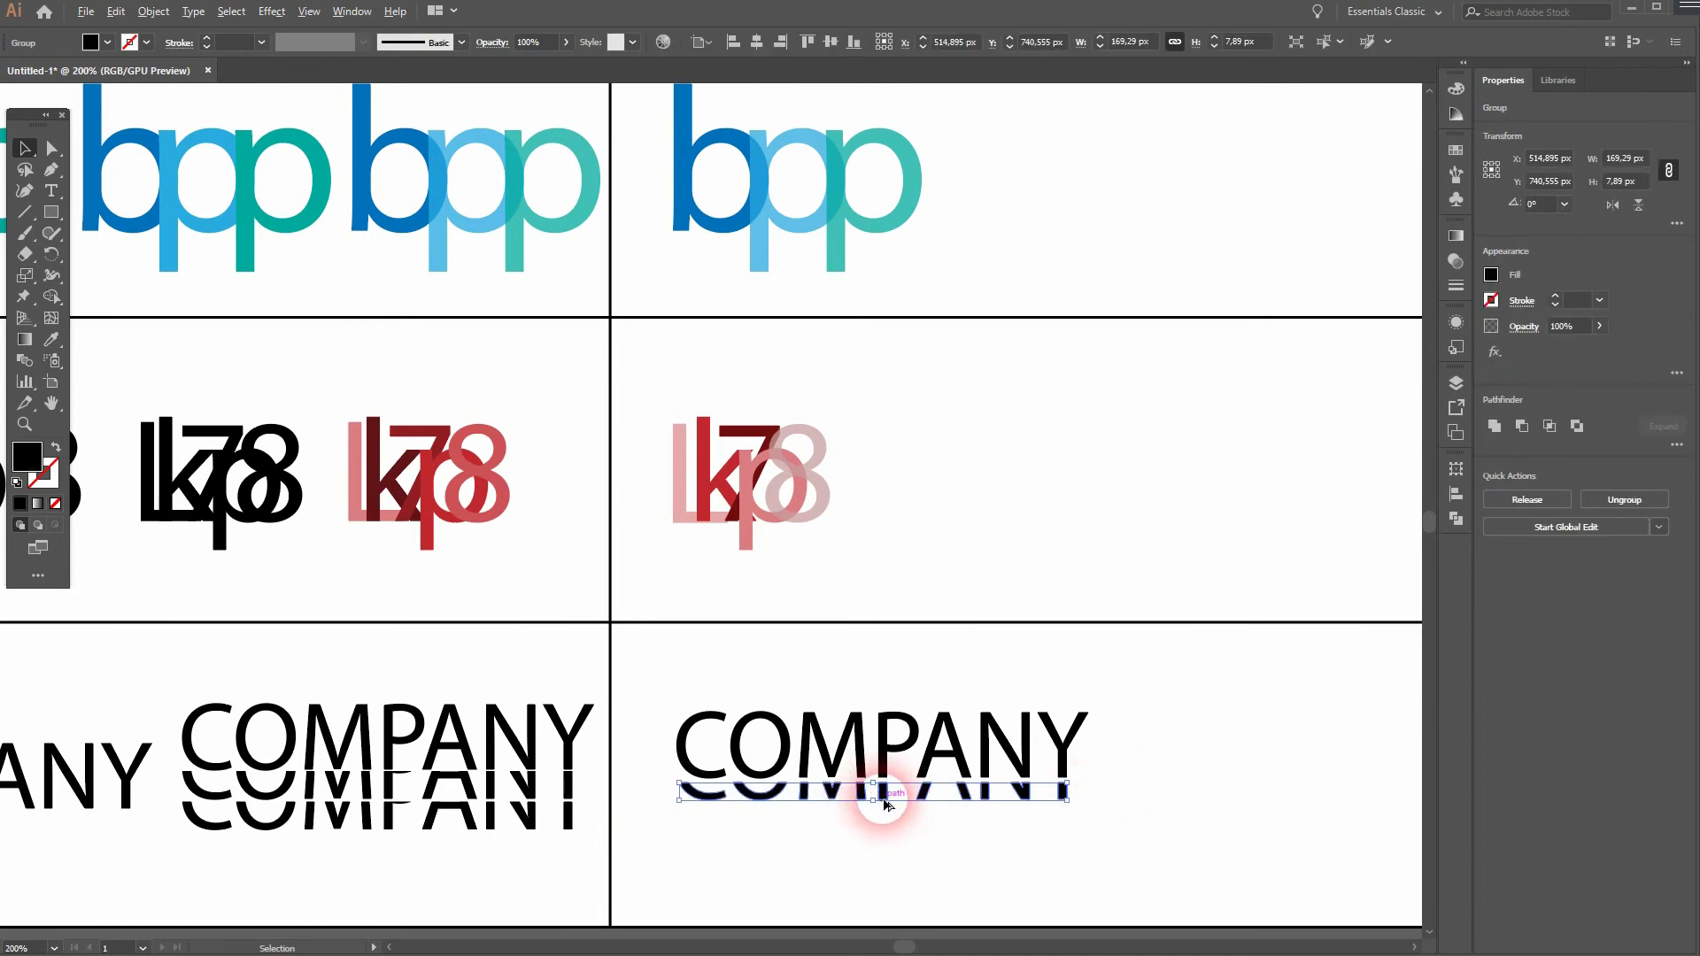
{"action": "mouse_move", "coordinate": [886, 804]}
{"action": "left_mouse_down"}
{"action": "mouse_move", "coordinate": [880, 827]}
{"action": "mouse_move", "coordinate": [880, 812]}
{"action": "left_mouse_up"}
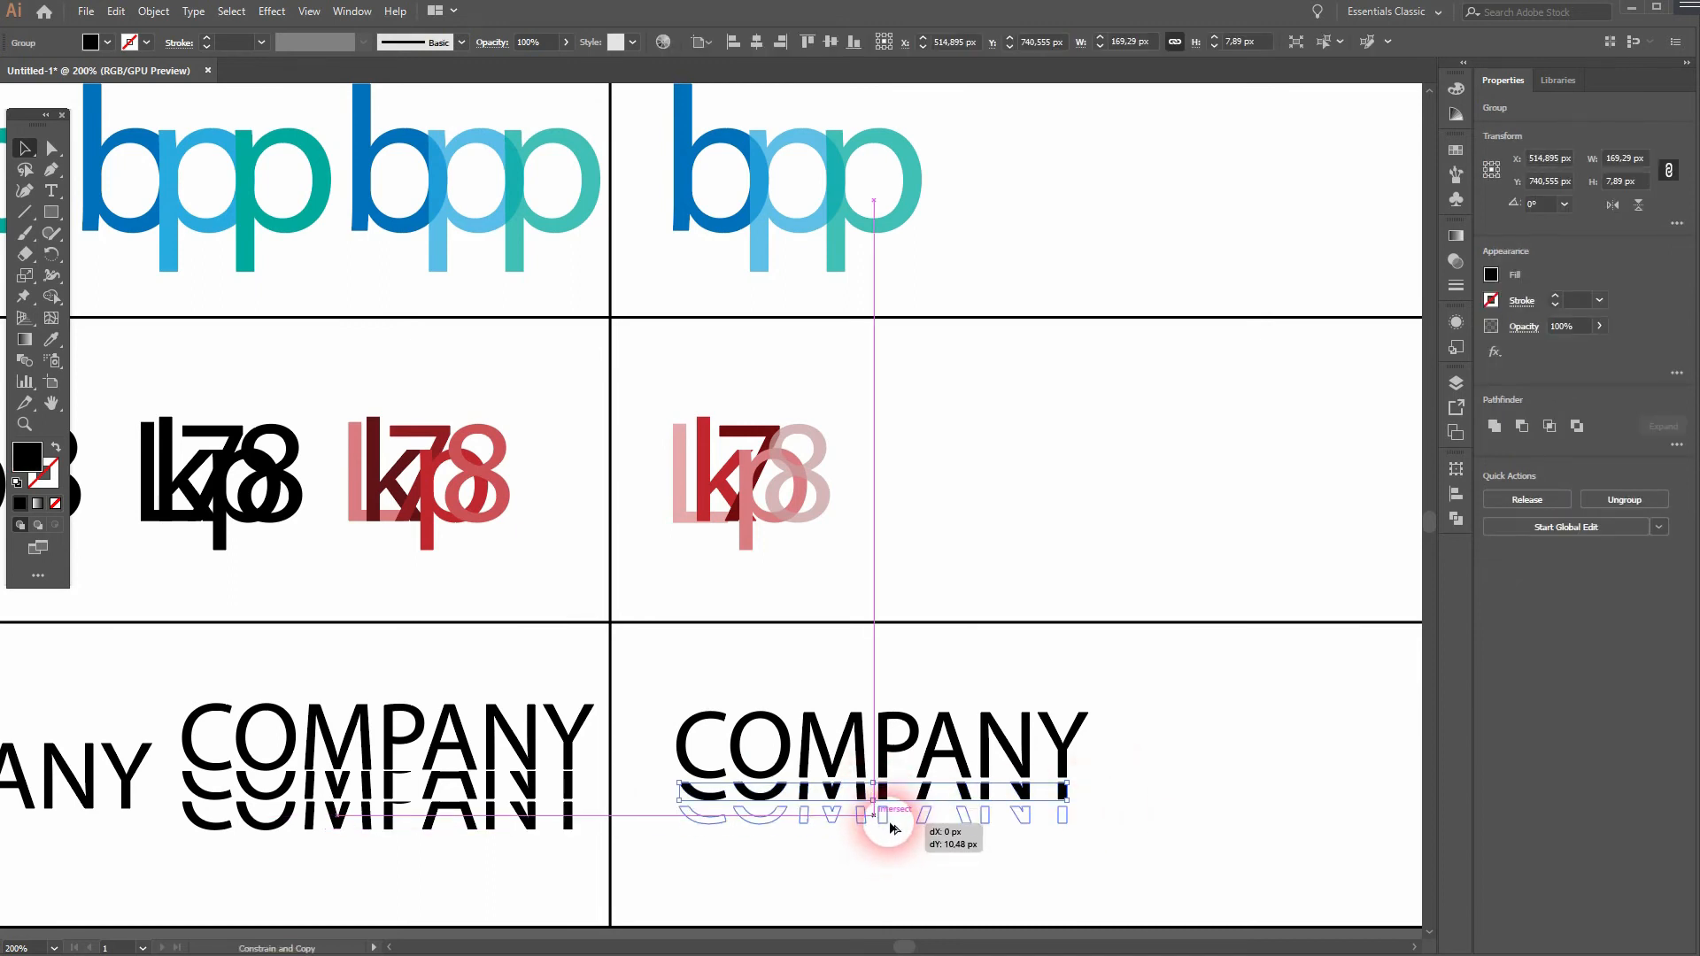
{"action": "left_click", "coordinate": [1137, 835]}
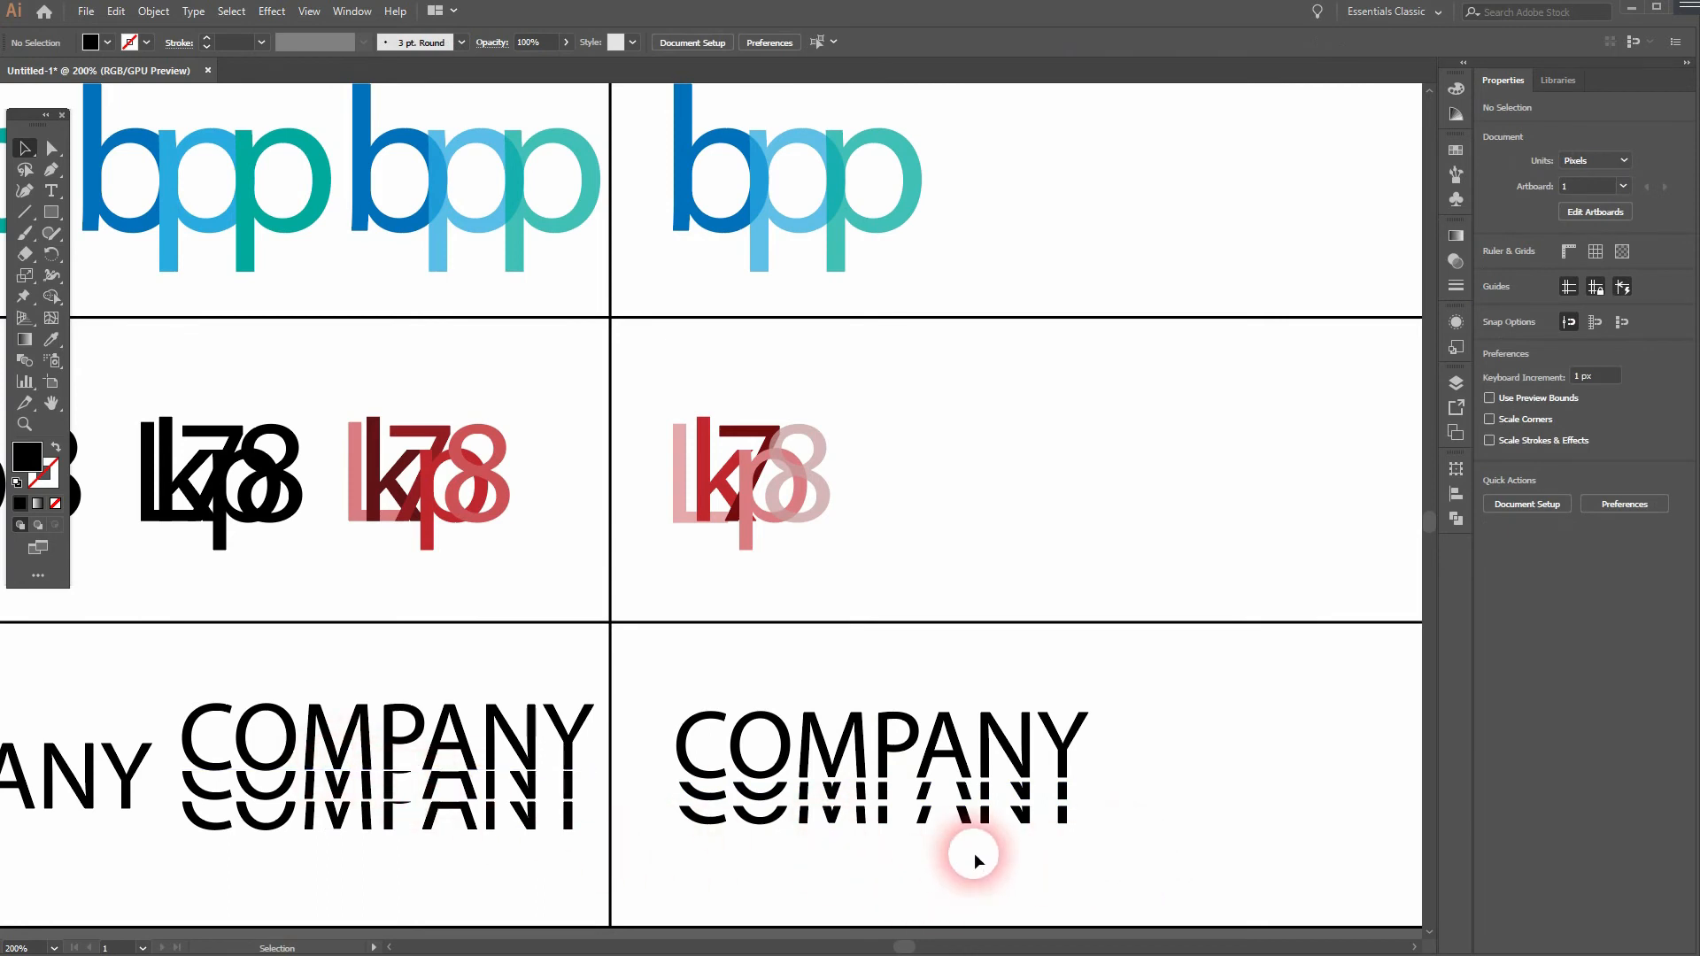
- Try to even out the gap above the lowest "COMPANY" strip by moving the strip vertically by eye
{"action": "scroll", "coordinate": [1079, 811], "scroll_direction": "up", "scroll_amount": 1}
{"action": "scroll", "coordinate": [1078, 812], "scroll_direction": "up", "scroll_amount": 2}
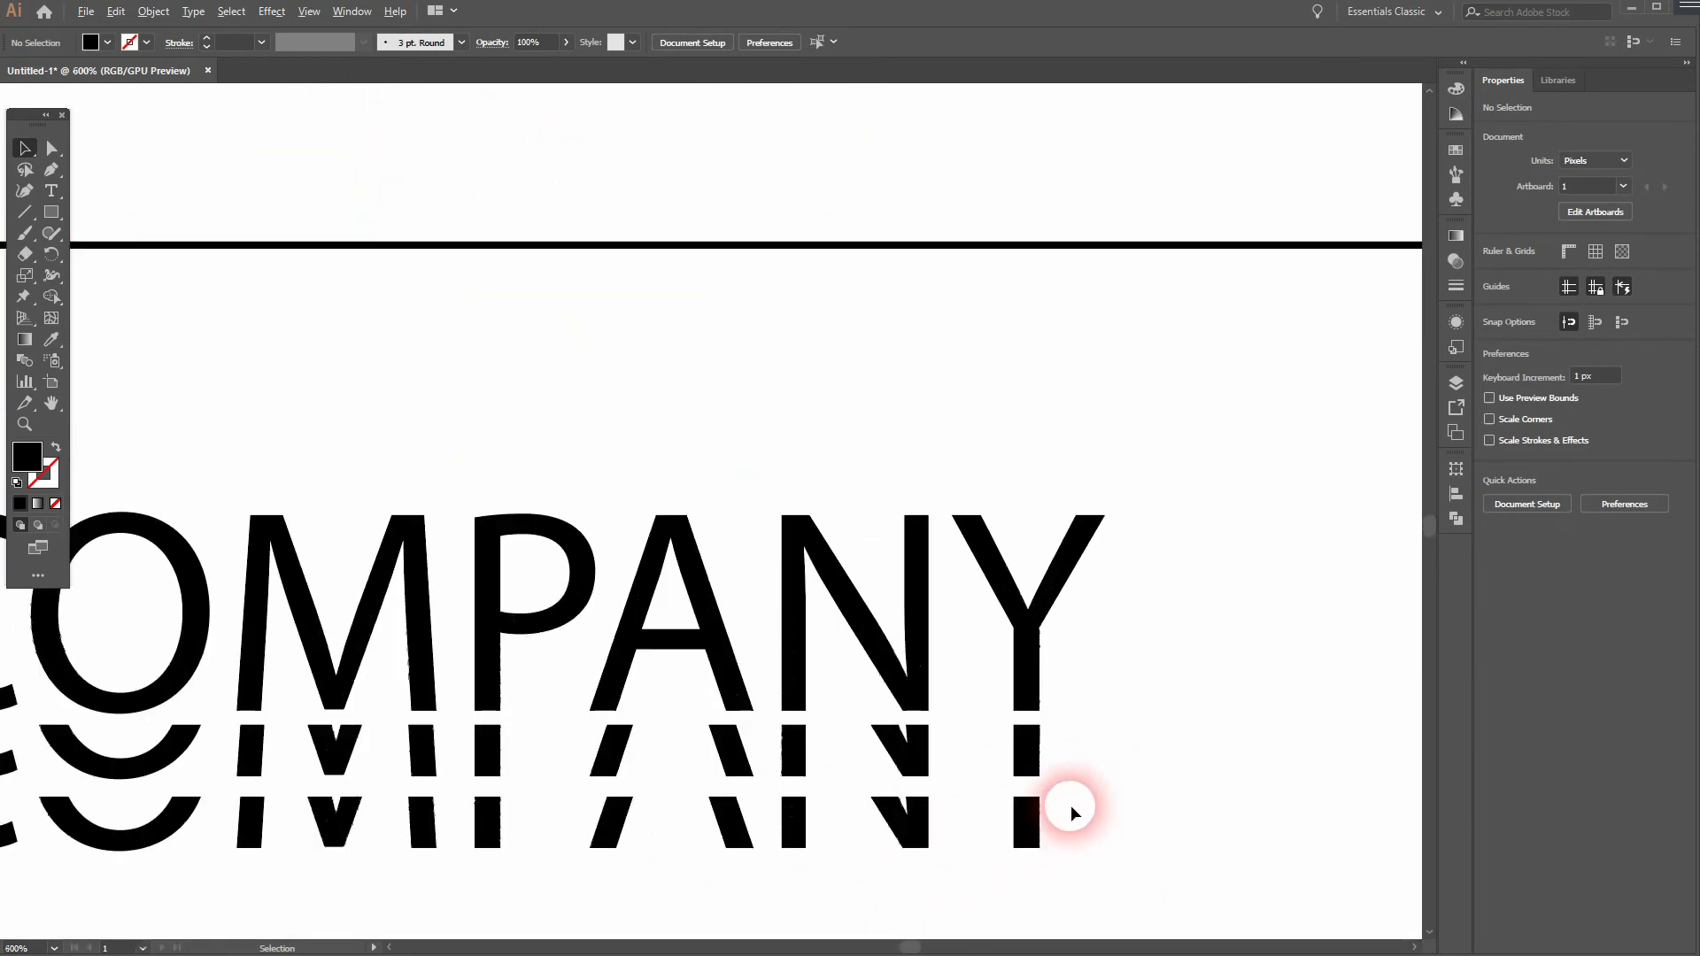
{"action": "left_click", "coordinate": [611, 828]}
{"action": "mouse_move", "coordinate": [611, 828]}
{"action": "left_mouse_down"}
{"action": "mouse_move", "coordinate": [607, 873]}
{"action": "mouse_move", "coordinate": [618, 826]}
{"action": "left_mouse_up"}
{"action": "left_click", "coordinate": [1020, 823], "text": "shift"}
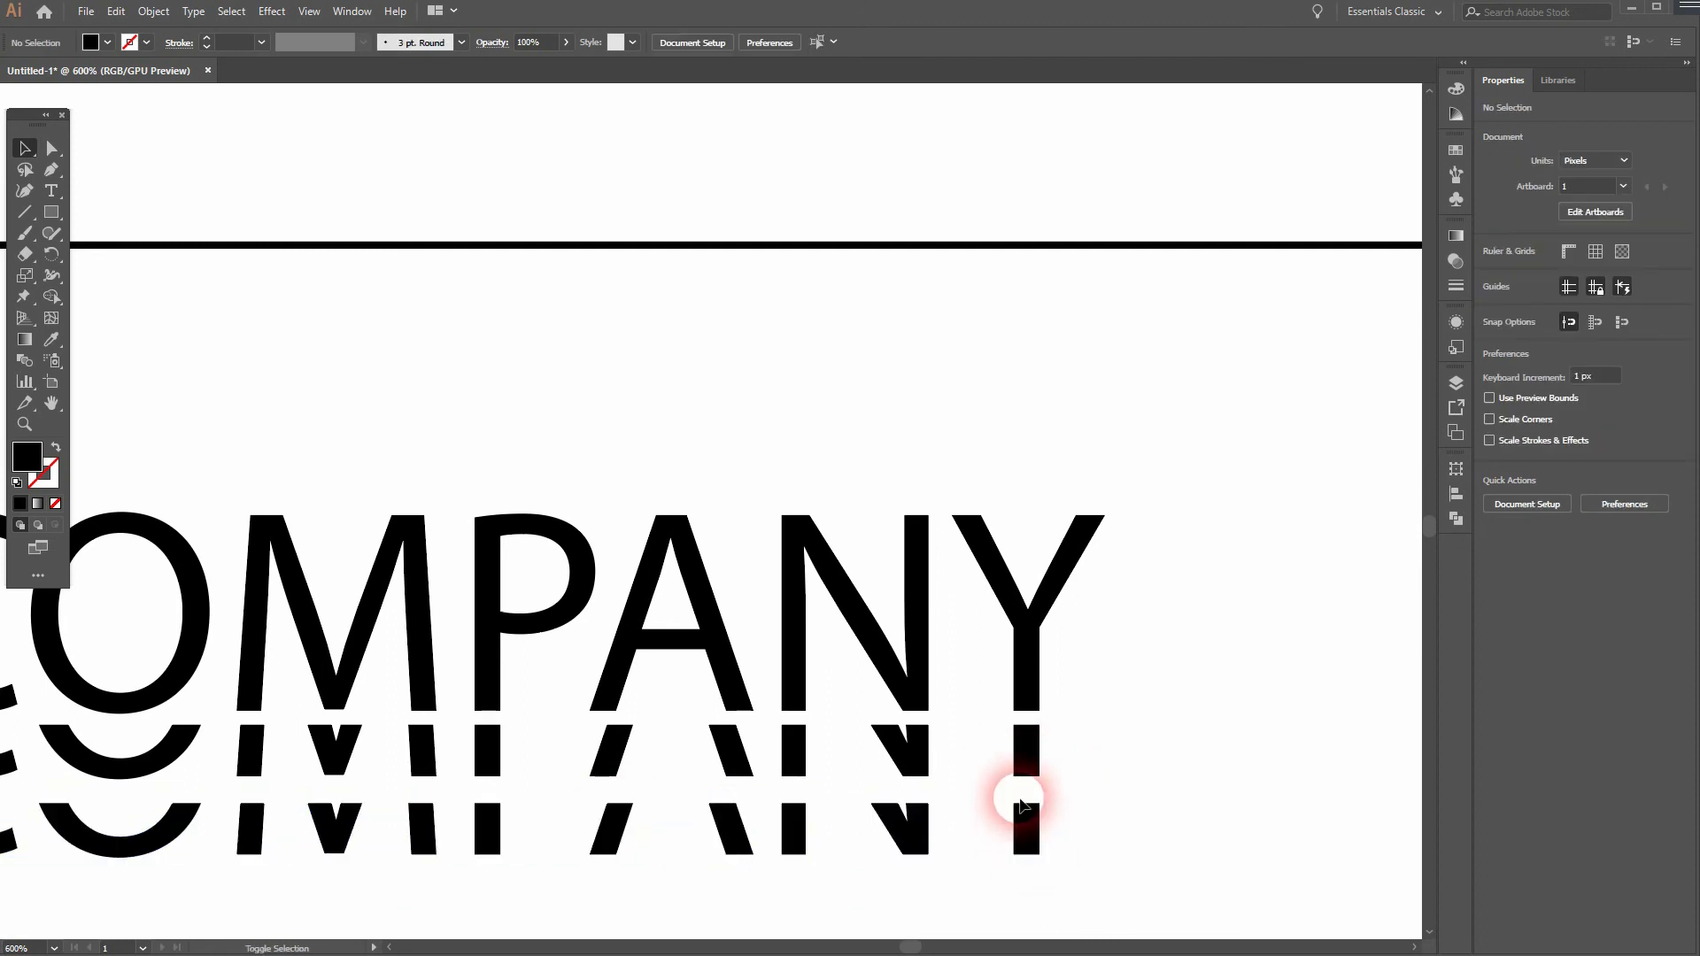
{"action": "left_click", "coordinate": [1022, 834]}
{"action": "left_click_drag", "start_coordinate": [1025, 833], "coordinate": [1025, 813]}
{"action": "left_click", "coordinate": [1140, 785]}
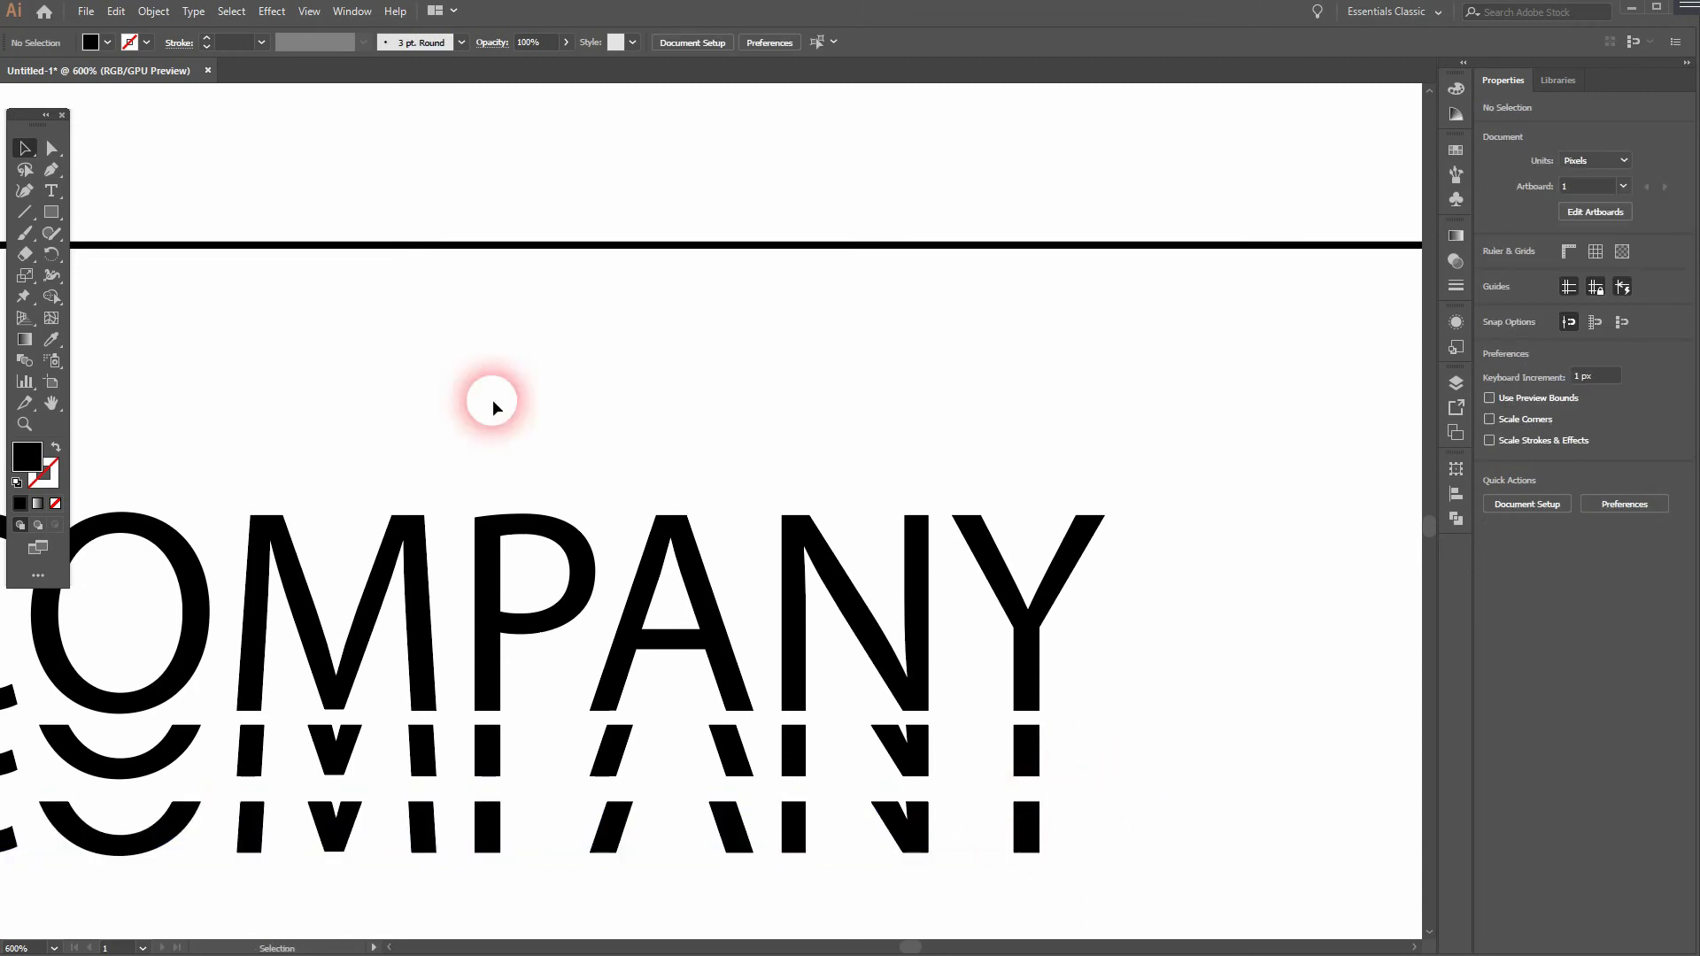
- Draw a red rectangle about 2.7 by 2.1 px at the Y stem, spanning the gap between the full wordmark and the first strip
{"action": "left_click", "coordinate": [58, 218]}
{"action": "left_click", "coordinate": [106, 49]}
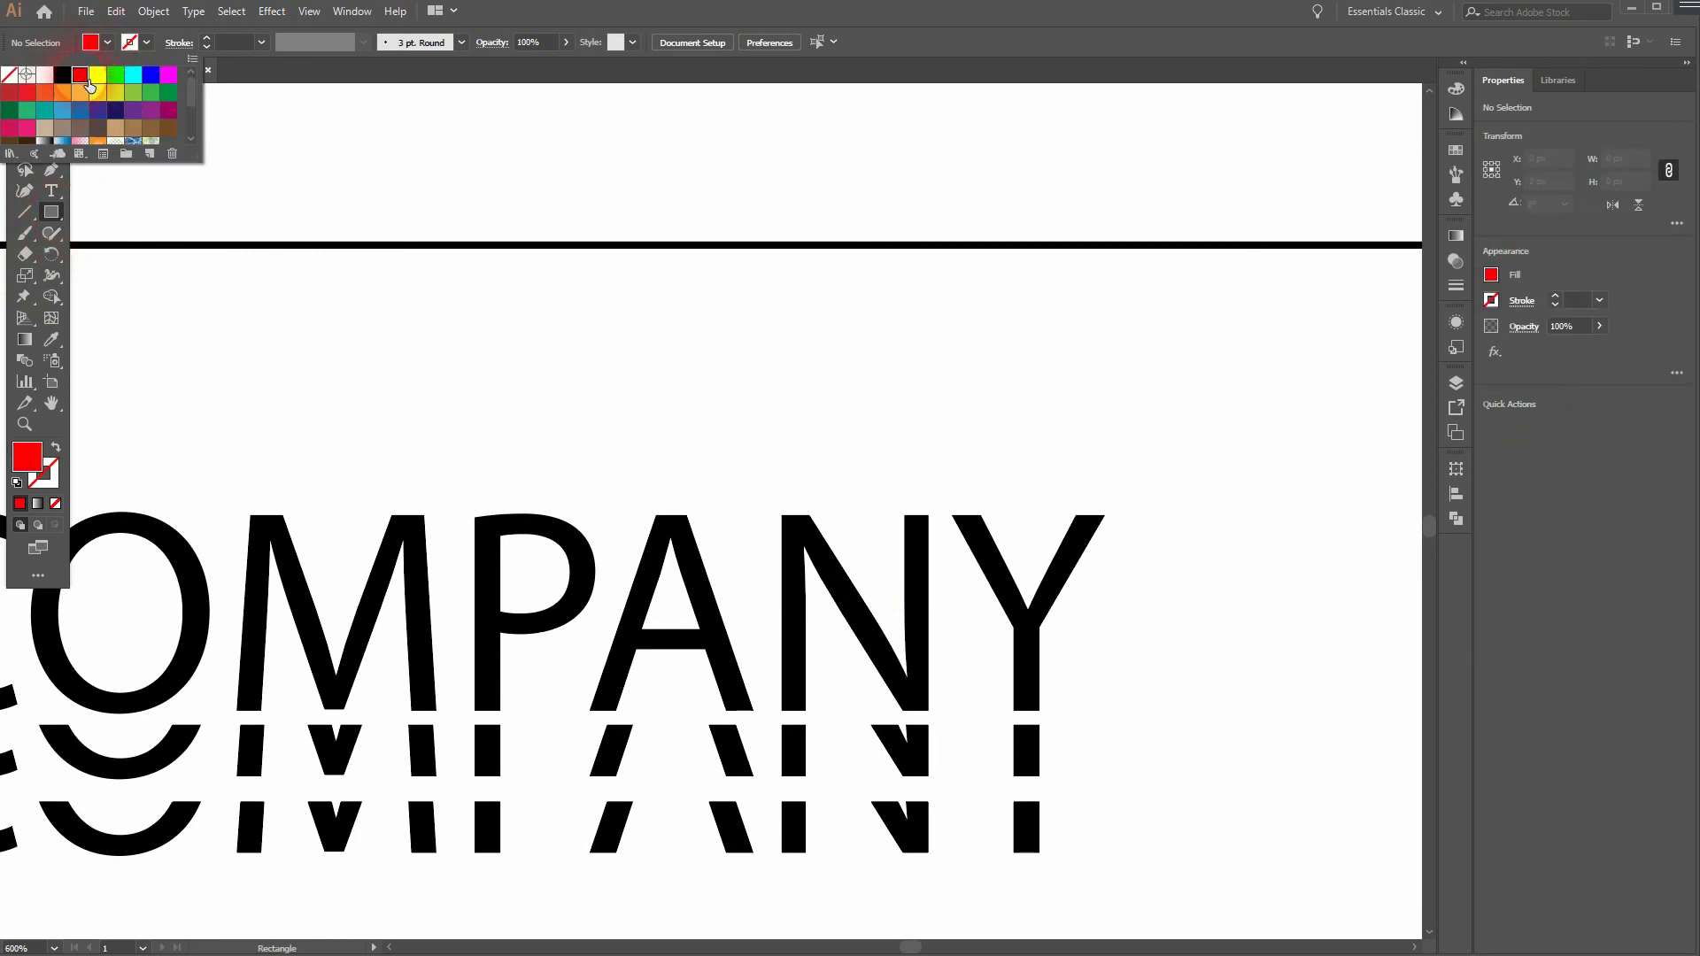
{"action": "left_click", "coordinate": [1127, 45]}
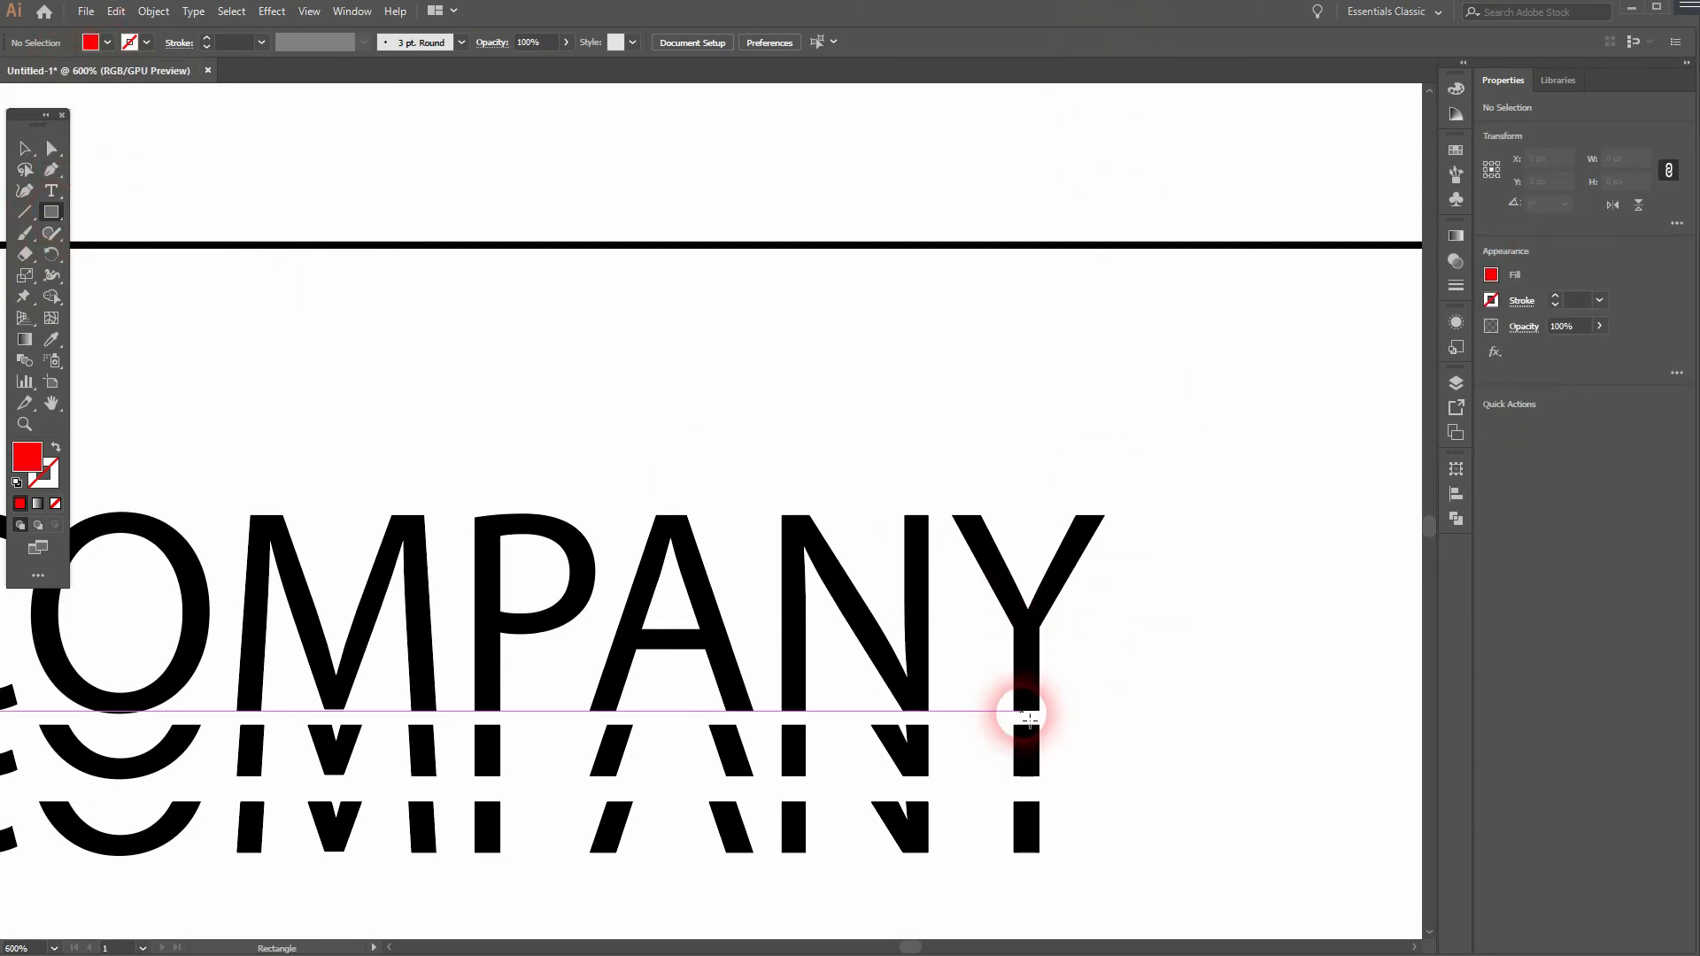
{"action": "scroll", "coordinate": [1033, 719], "scroll_direction": "up", "scroll_amount": 5}
{"action": "left_click_drag", "start_coordinate": [1000, 682], "coordinate": [1103, 759]}
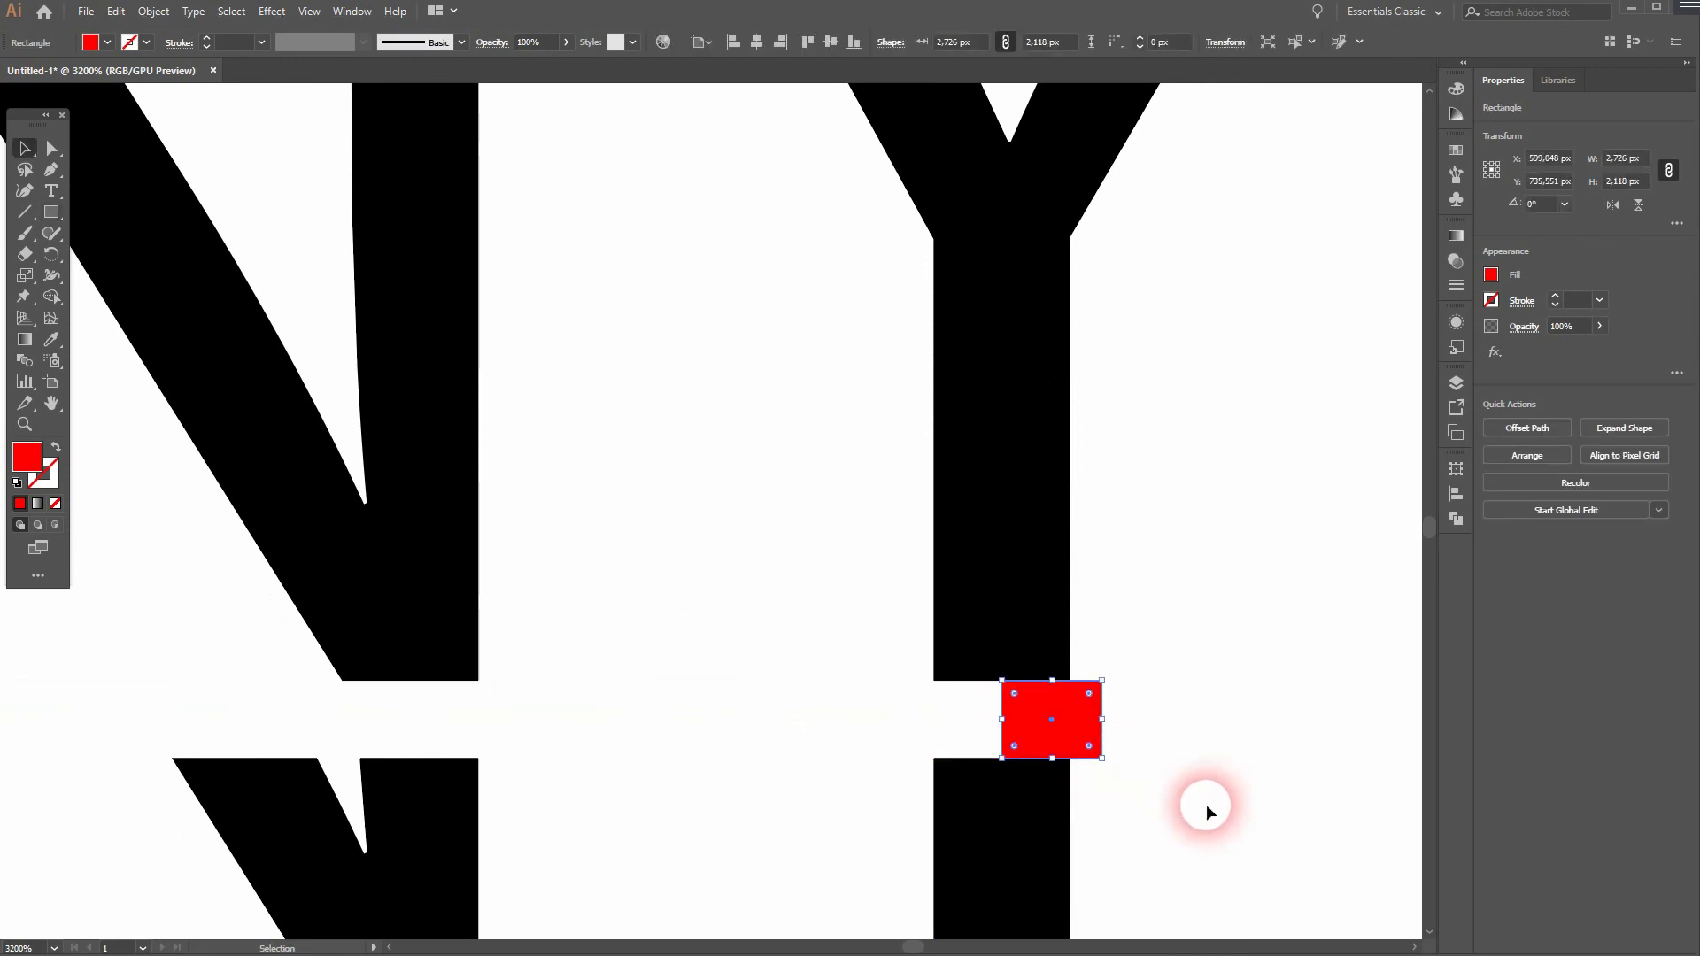
- Duplicate the red spacer rectangle straight down so its top edge meets the bottom of the middle strip's Y stem
{"action": "left_click_drag", "start_coordinate": [1256, 835], "coordinate": [1185, 467]}
{"action": "left_click_drag", "start_coordinate": [1005, 376], "coordinate": [1021, 707]}
{"action": "left_click", "coordinate": [1138, 740]}
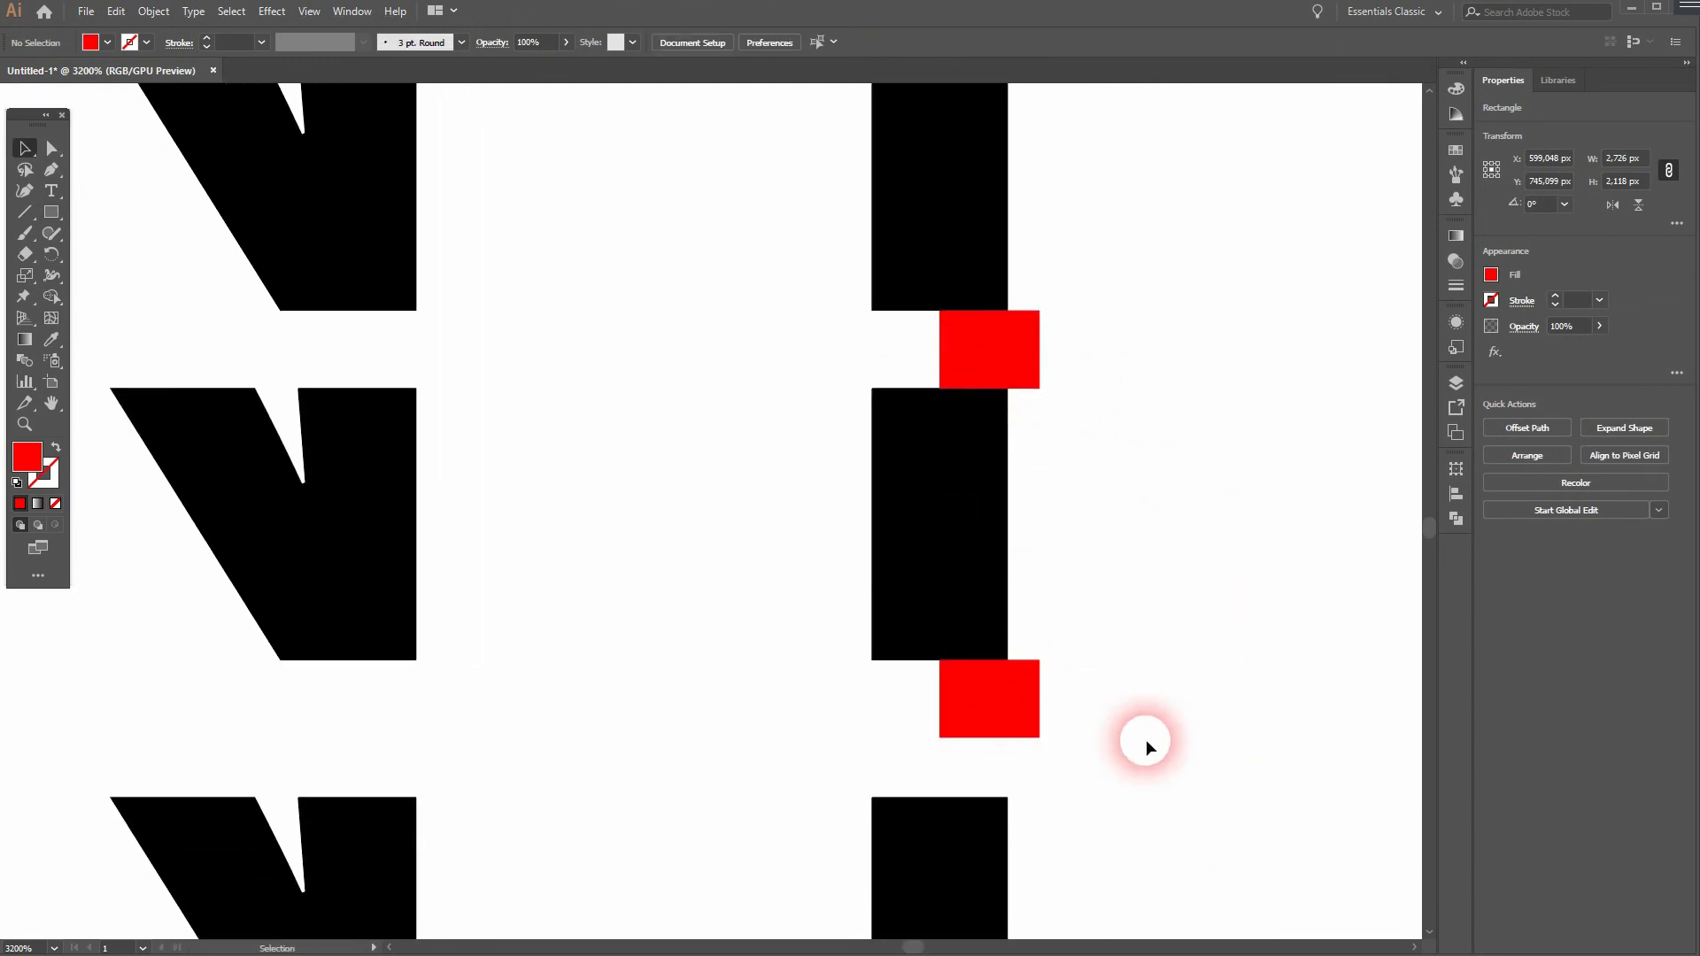
- Move the lowest "COMPANY" strip up until its top edge meets the bottom of the lower red spacer rectangle
{"action": "key", "text": "ctrl+minus"}
{"action": "left_click", "coordinate": [1079, 815]}
{"action": "scroll", "coordinate": [1079, 815], "scroll_direction": "down", "scroll_amount": 2}
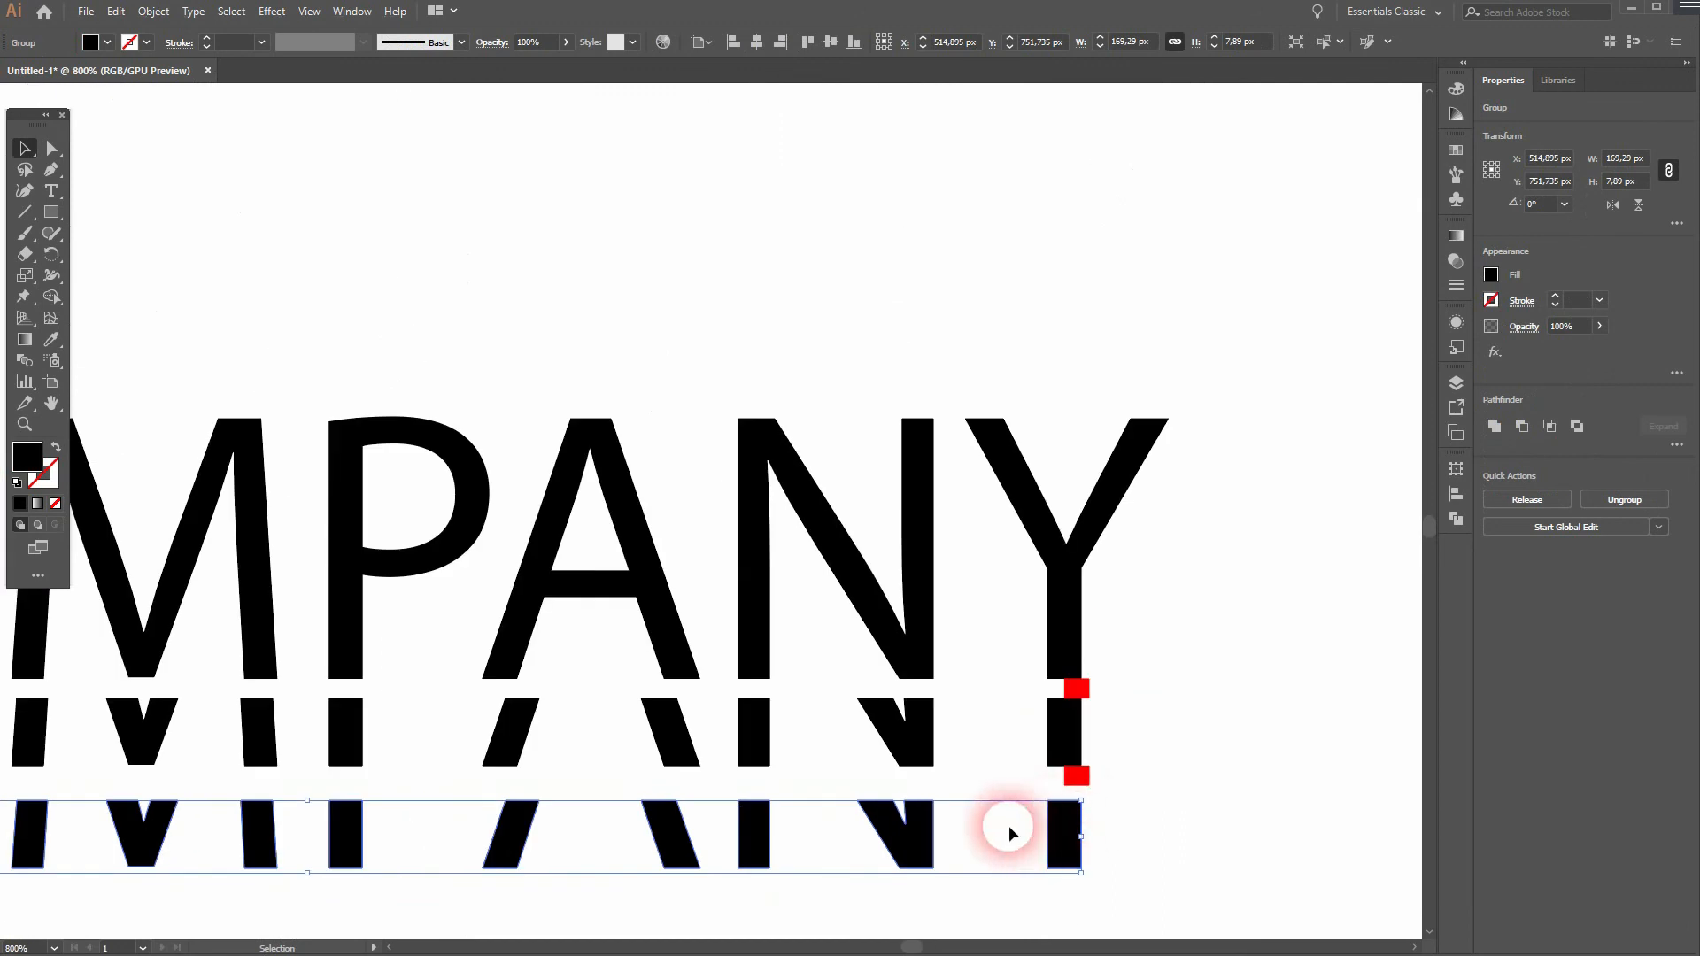
{"action": "left_click_drag", "start_coordinate": [927, 830], "coordinate": [925, 815]}
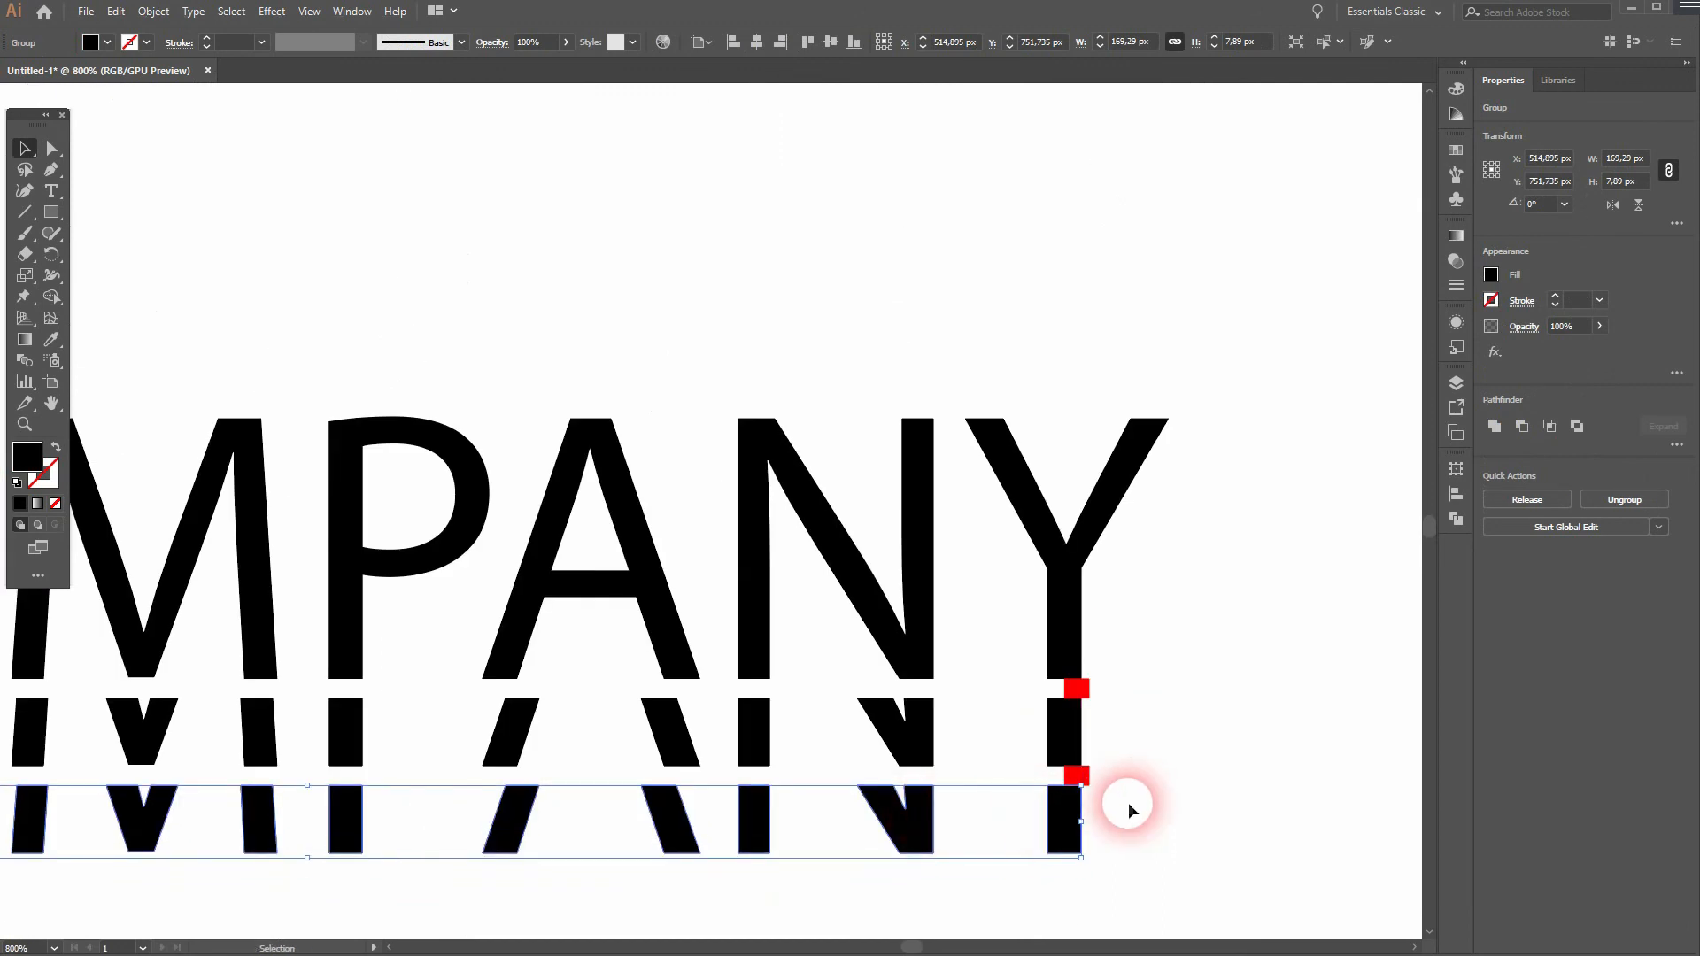
{"action": "left_click", "coordinate": [1148, 791]}
- Delete both red spacer rectangles from the gaps at the Y stem
{"action": "scroll", "coordinate": [1142, 790], "scroll_direction": "down", "scroll_amount": 1}
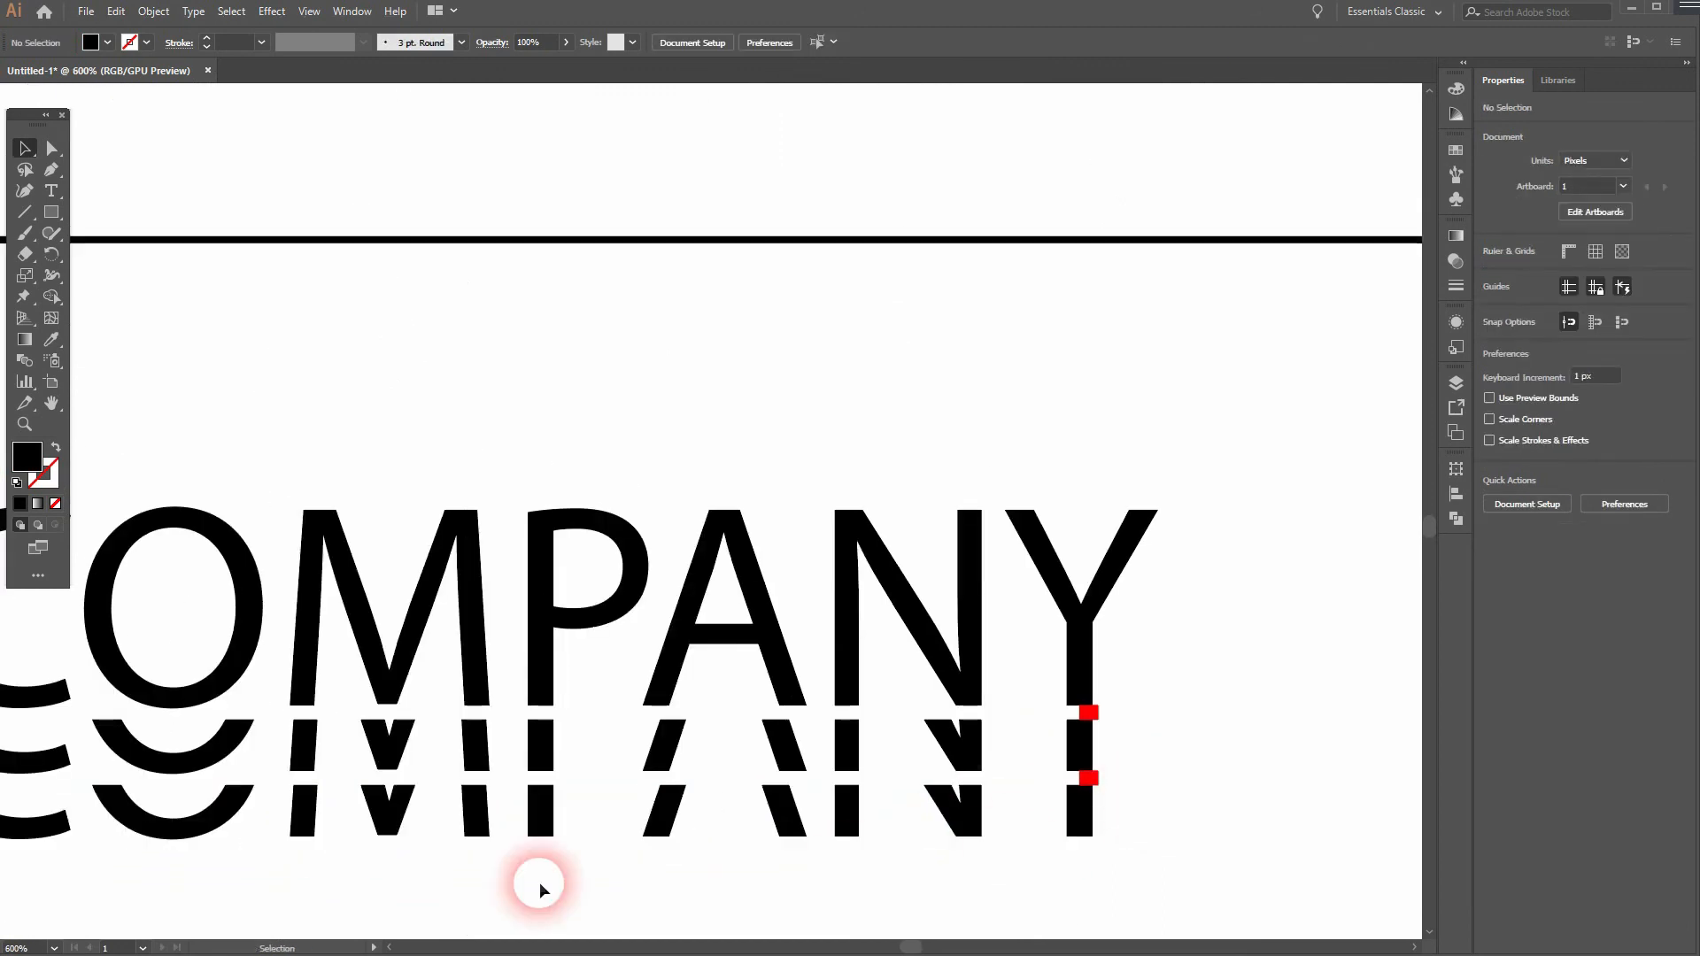
{"action": "scroll", "coordinate": [639, 821], "scroll_direction": "down", "scroll_amount": 1}
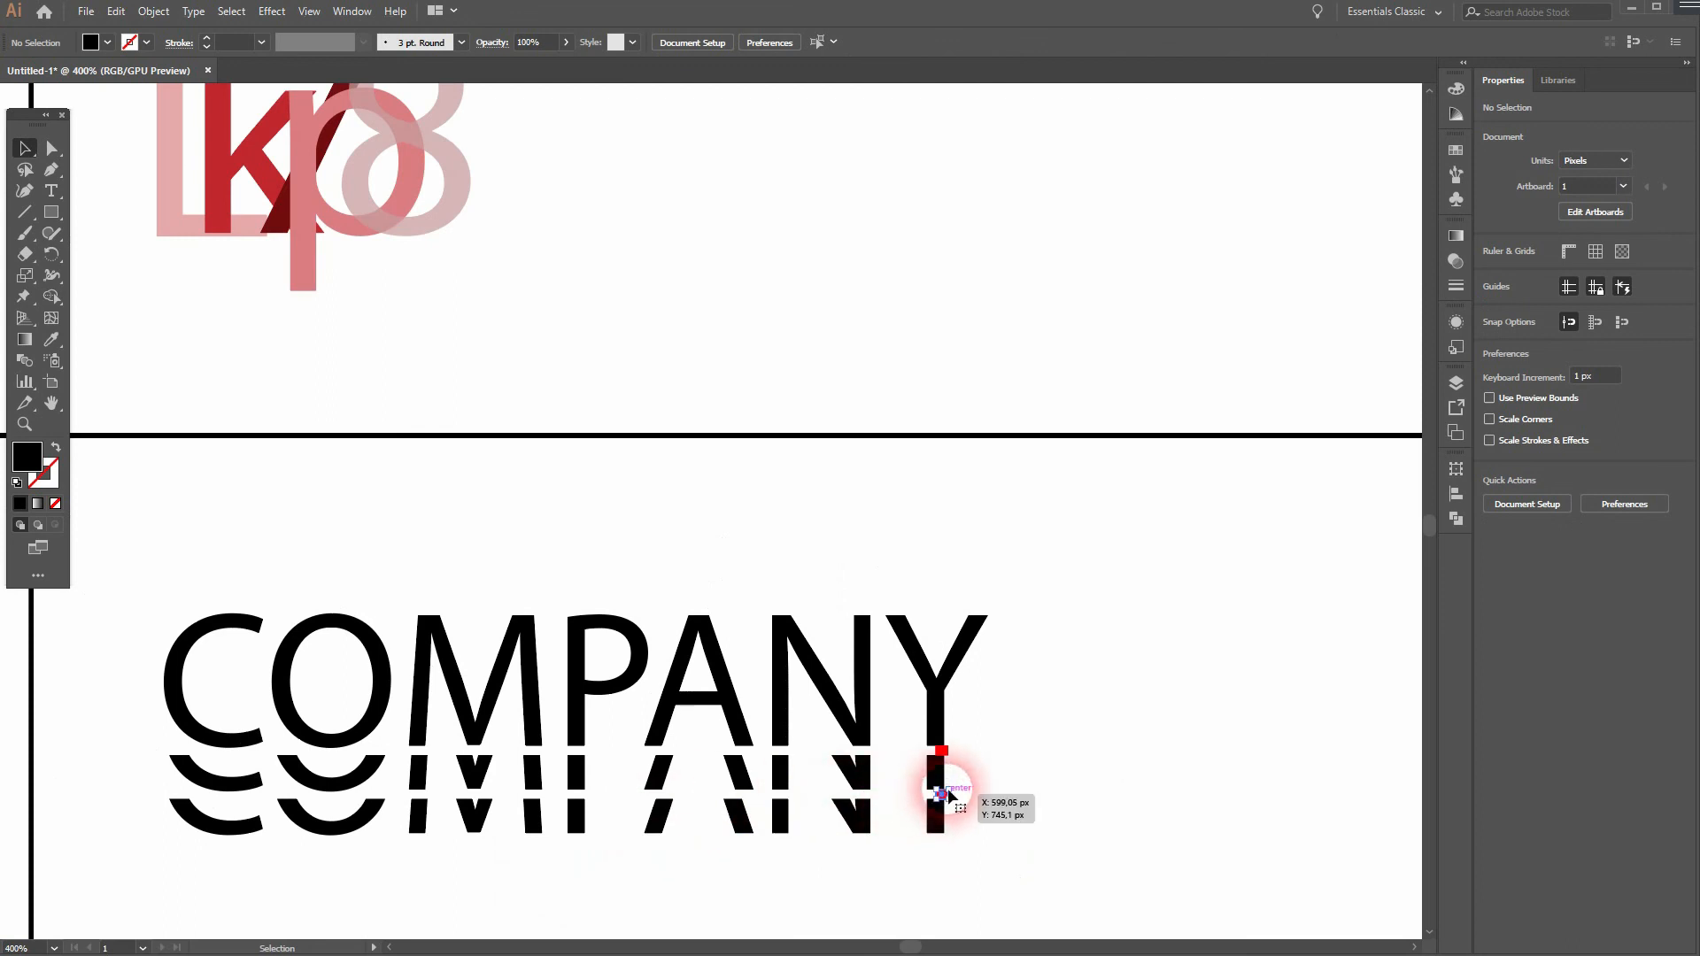
{"action": "key", "text": "Delete"}
{"action": "left_click", "coordinate": [942, 750]}
{"action": "key", "text": "Delete"}
{"action": "left_click_drag", "start_coordinate": [473, 533], "coordinate": [767, 479]}
{"action": "scroll", "coordinate": [765, 533], "scroll_direction": "down", "scroll_amount": 1}
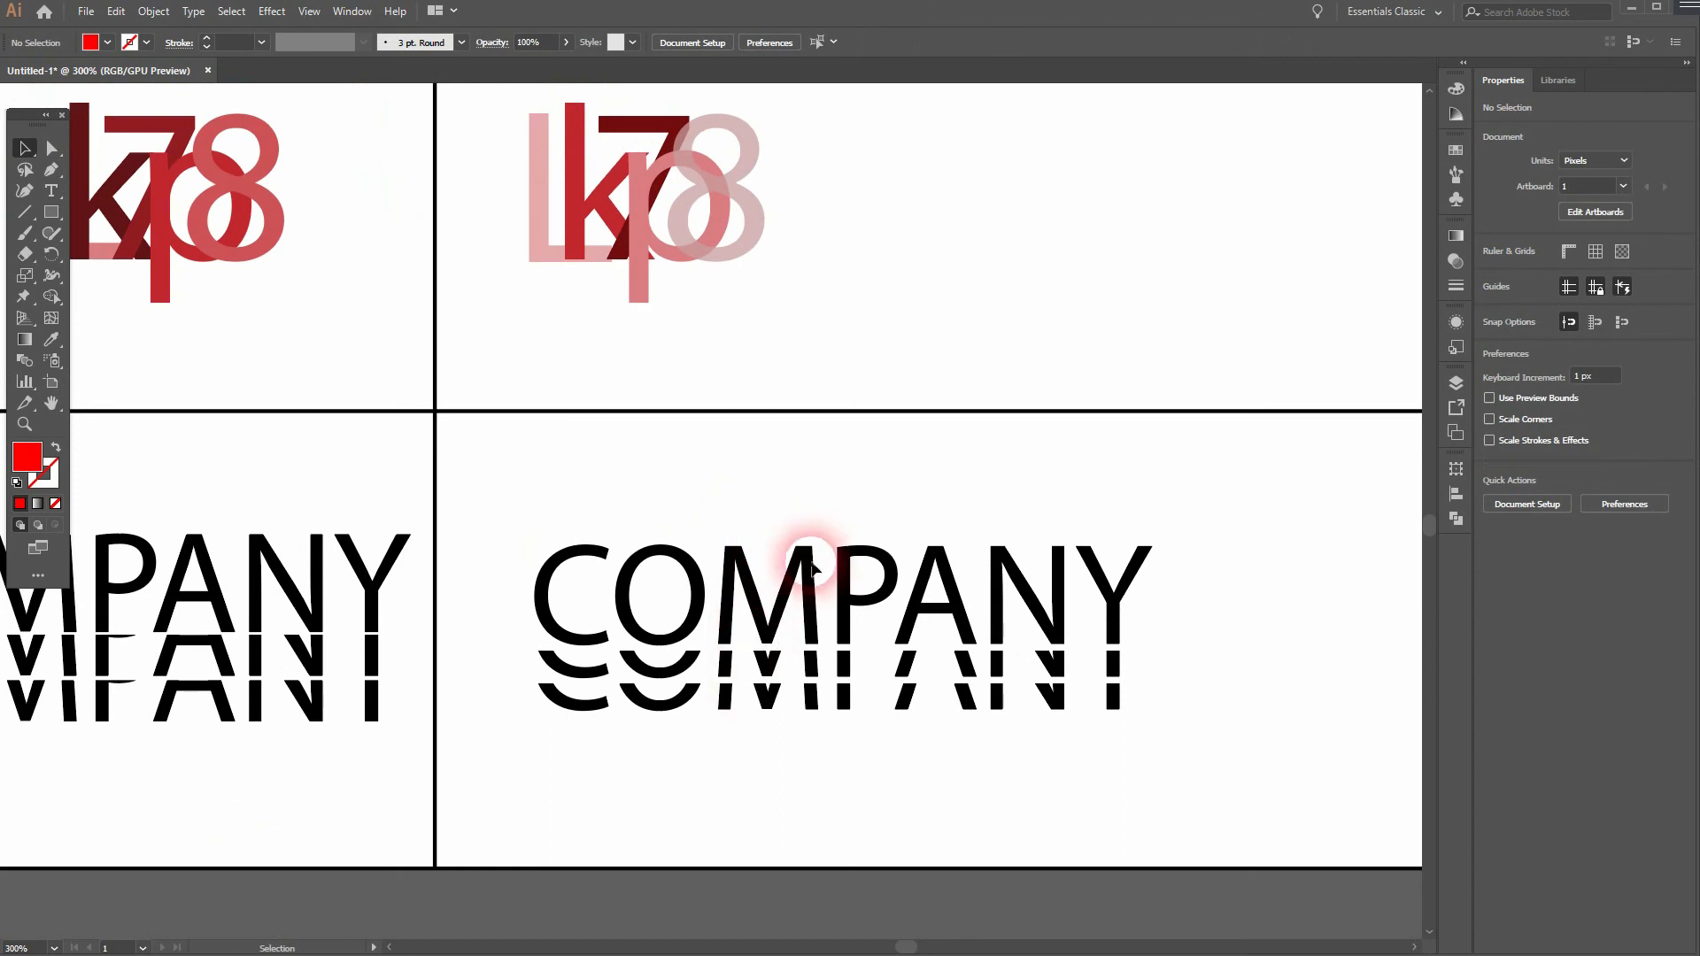
{"action": "scroll", "coordinate": [922, 789], "scroll_direction": "down", "scroll_amount": 3}
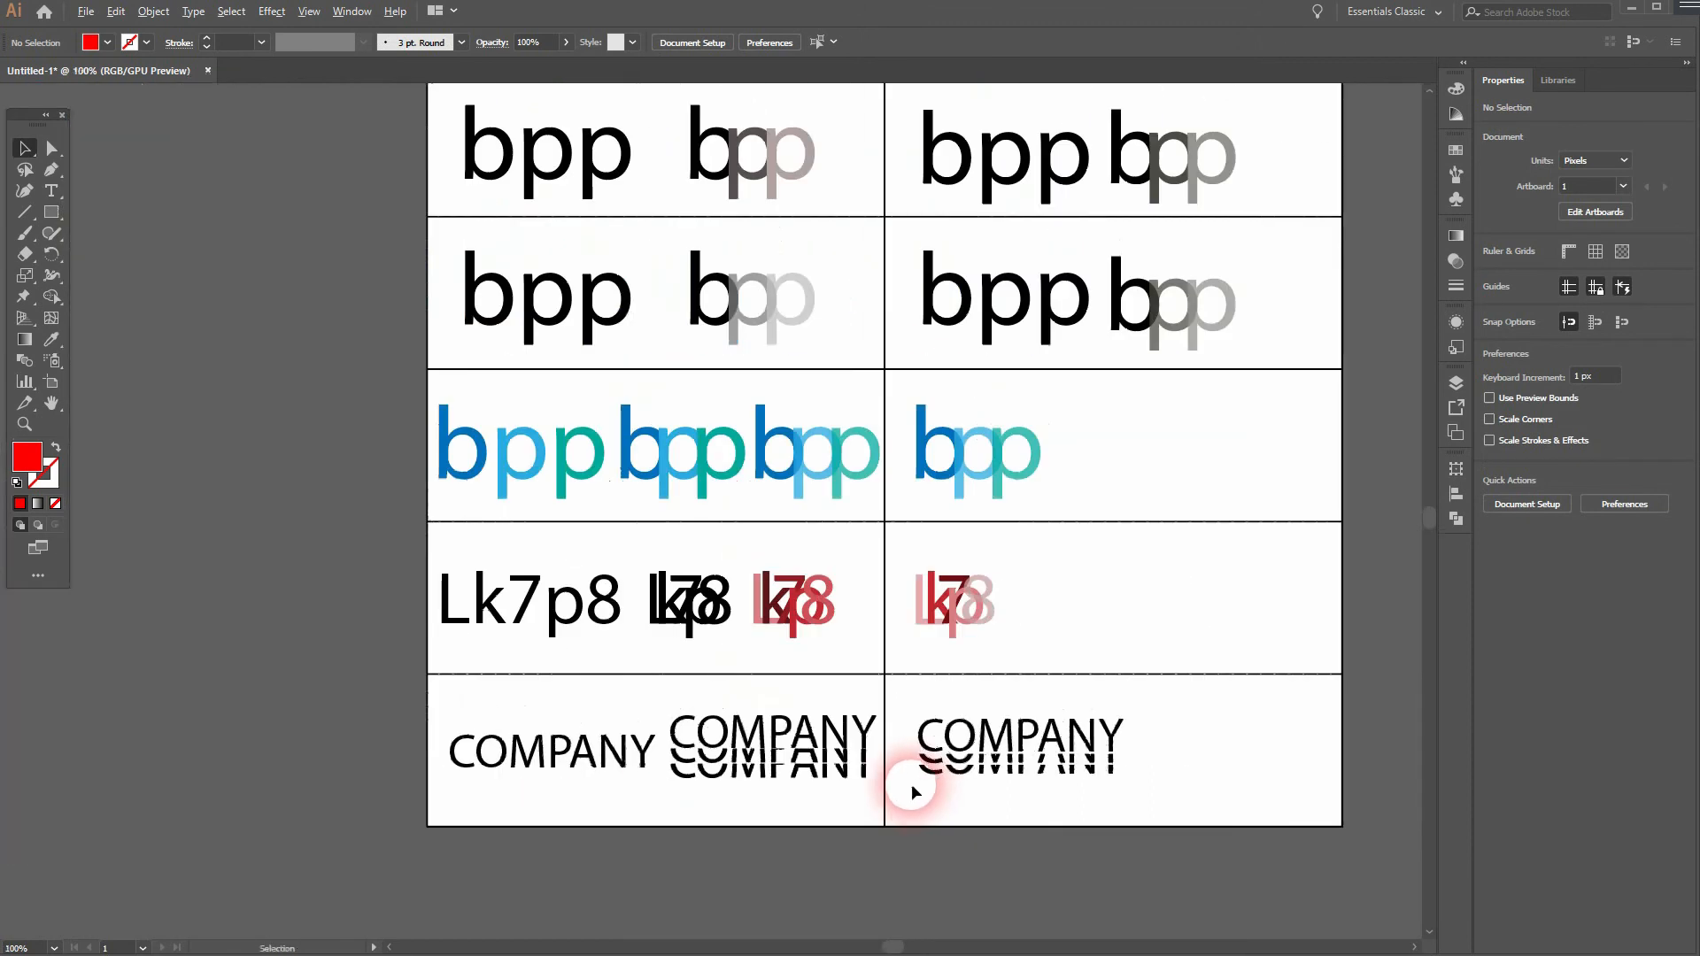
{"action": "scroll", "coordinate": [1075, 572], "scroll_direction": "up", "scroll_amount": 2}
{"action": "scroll", "coordinate": [1108, 600], "scroll_direction": "down", "scroll_amount": 1}
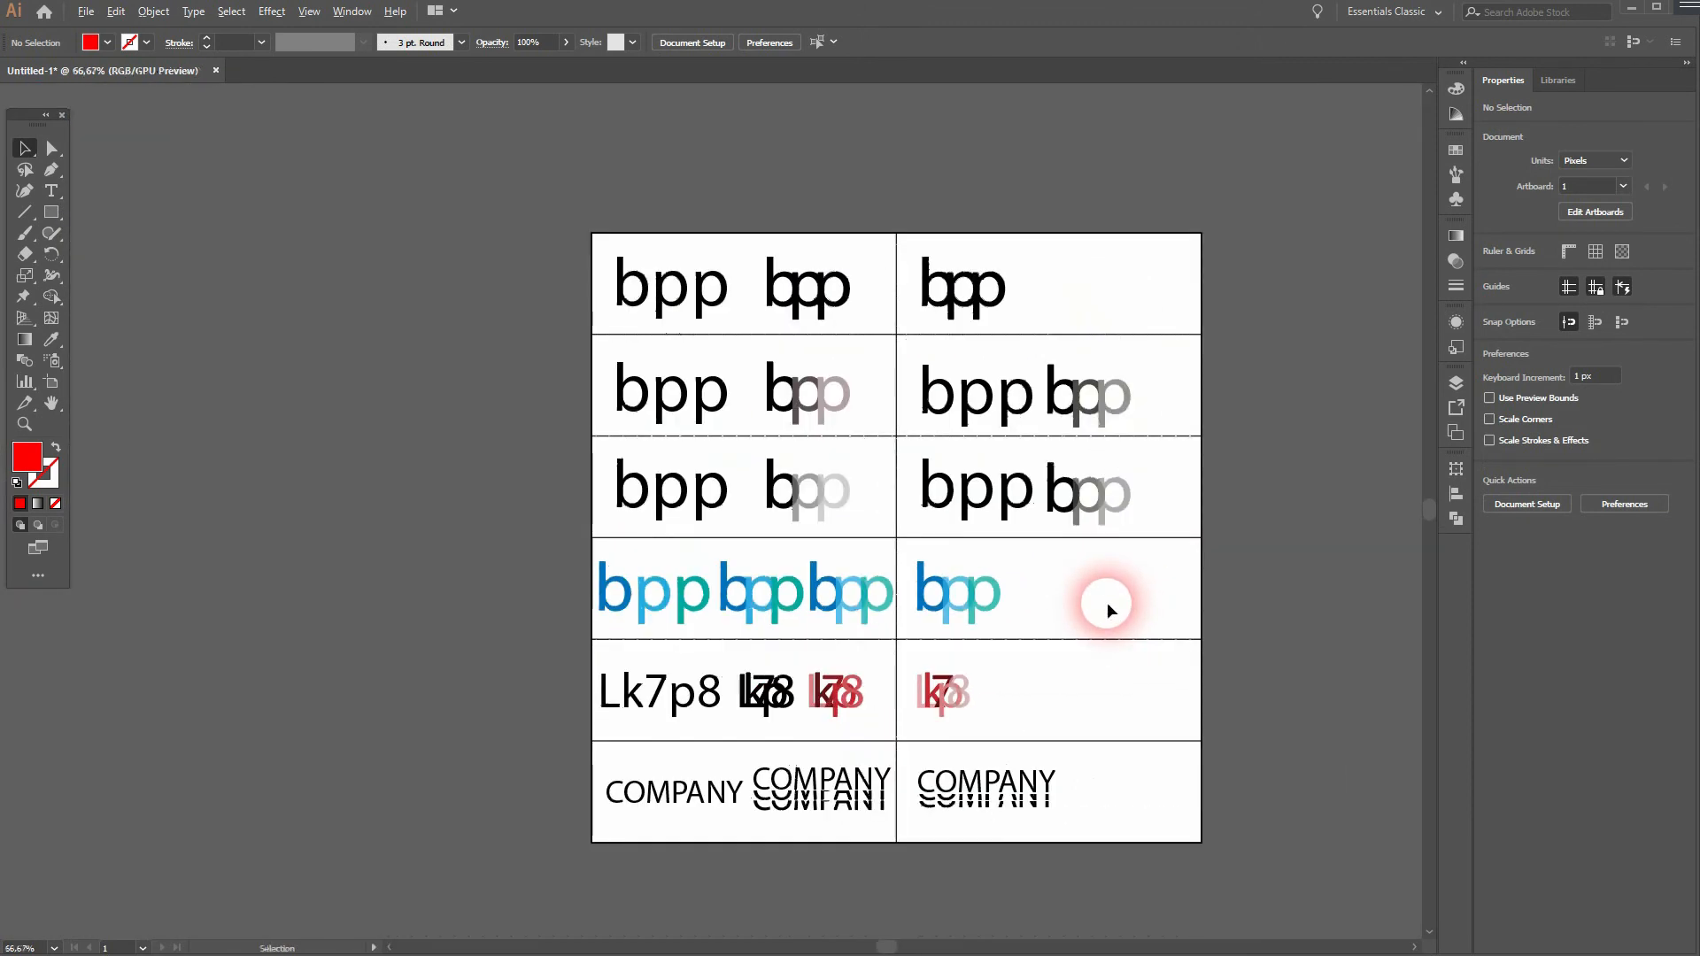
{"action": "scroll", "coordinate": [1111, 646], "scroll_direction": "up", "scroll_amount": 1}
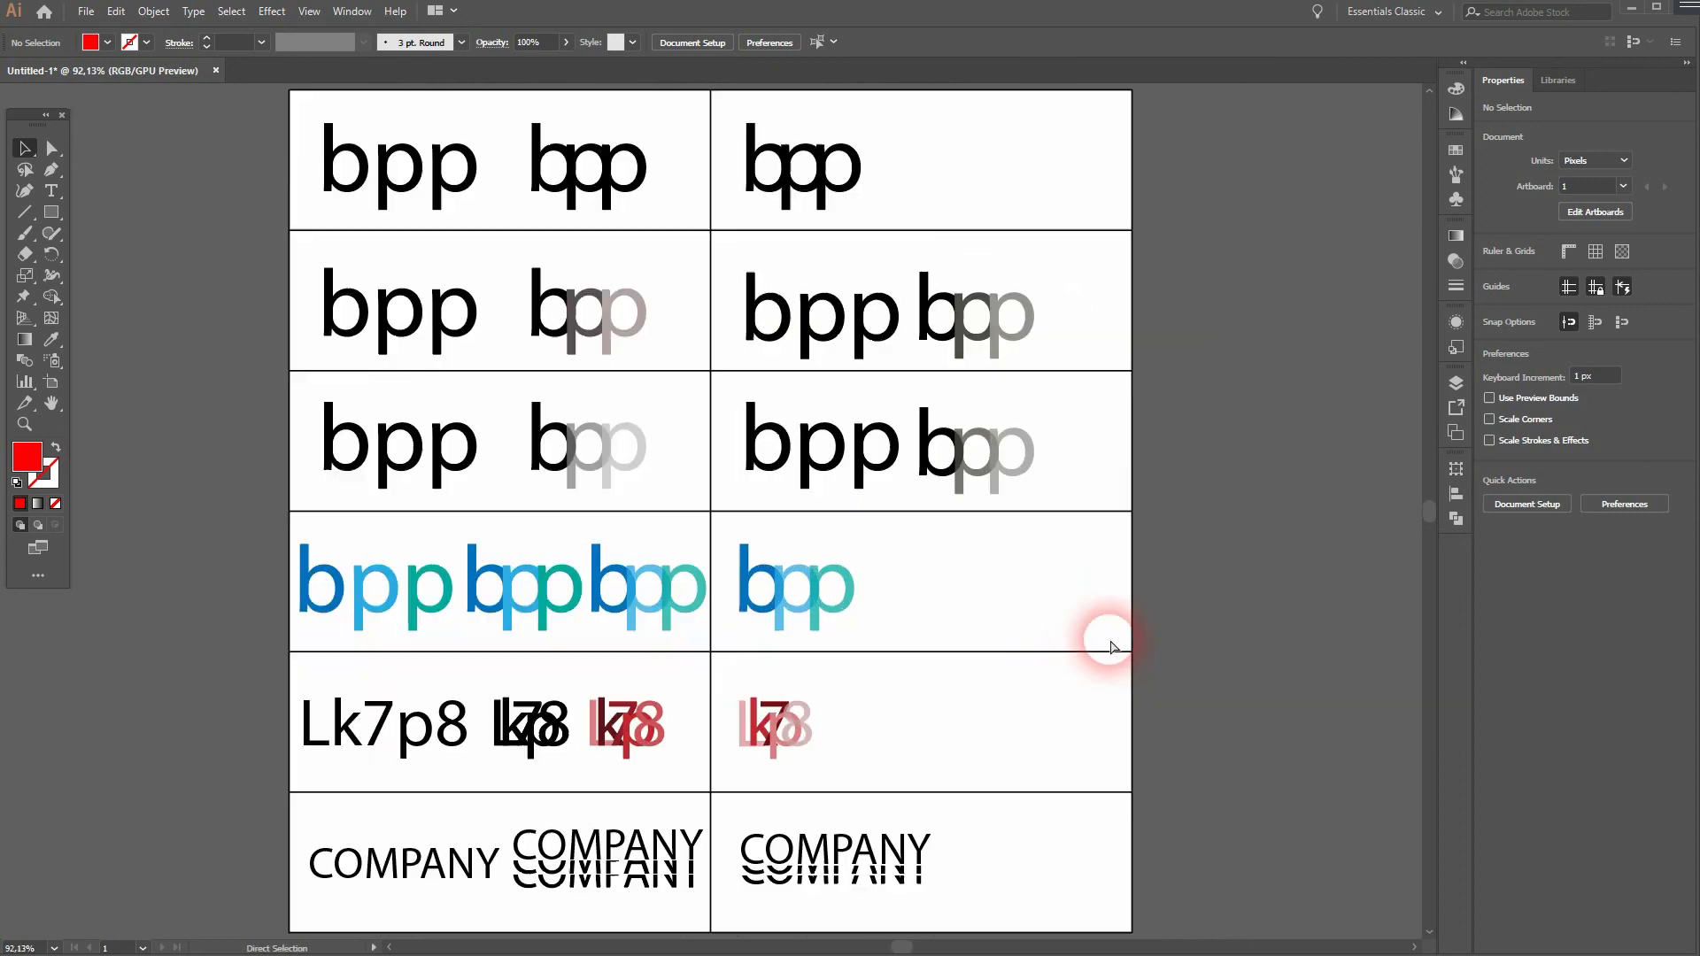